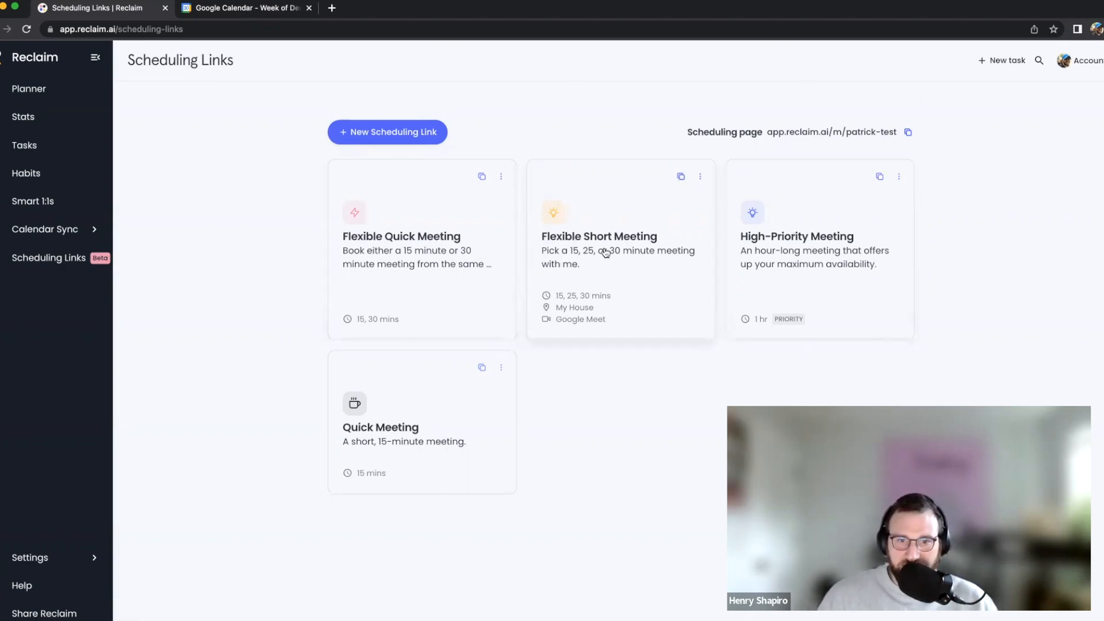
Open the High-Priority Meeting link's details: 1 hr duration, 60 days ahead, High priority
click(813, 250)
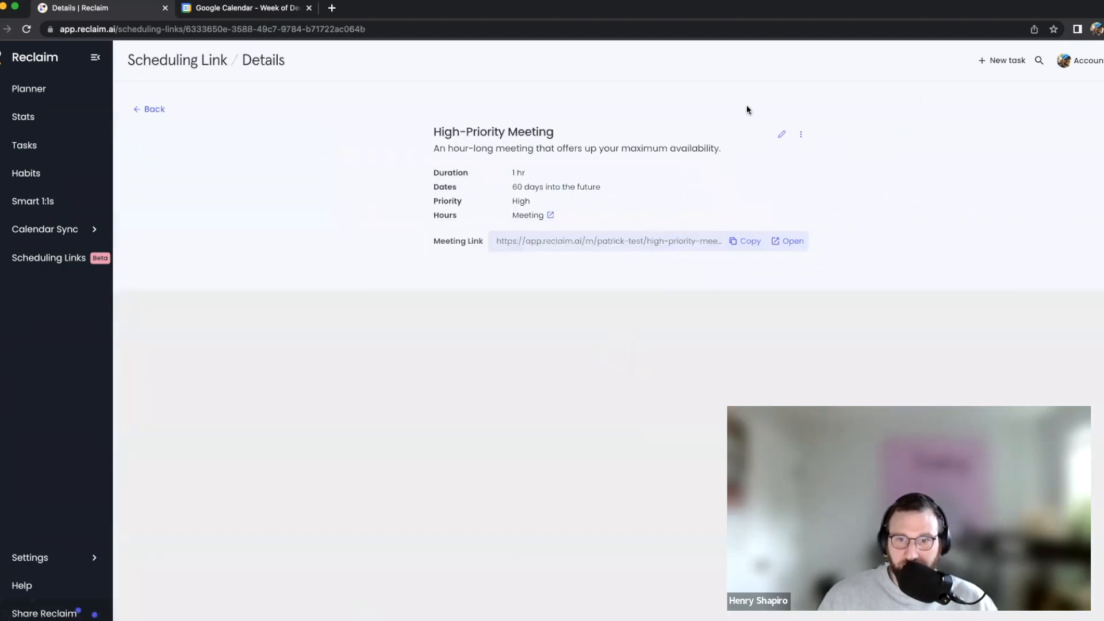
Review the High-Priority Meeting's range and priority settings, then view Google Calendar's December 5–11 week
click(778, 135)
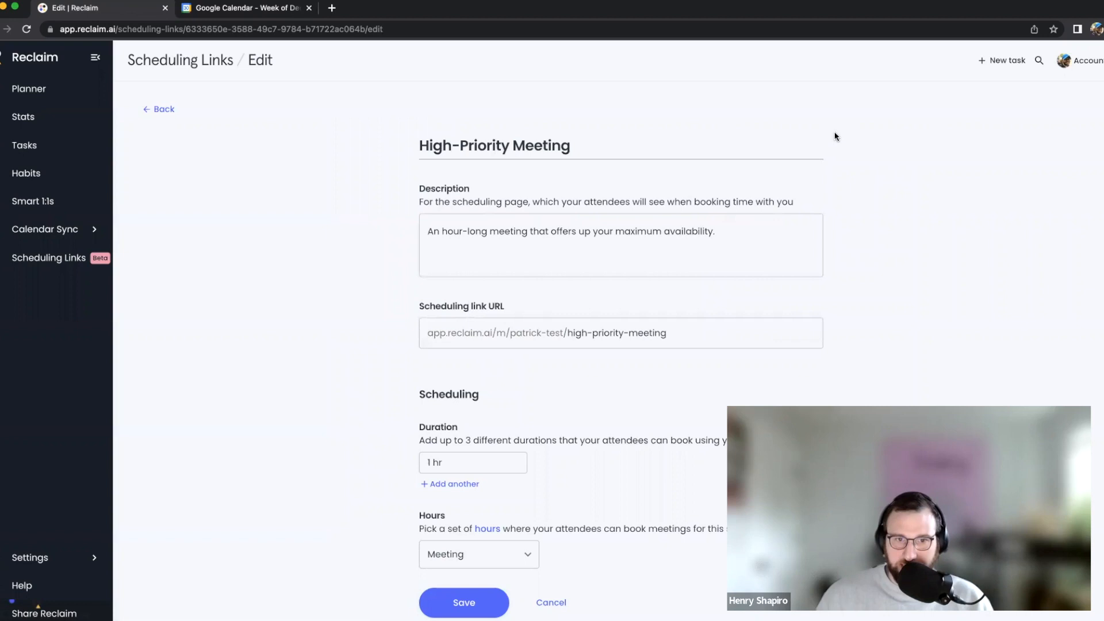
scroll(831, 150, down, 10)
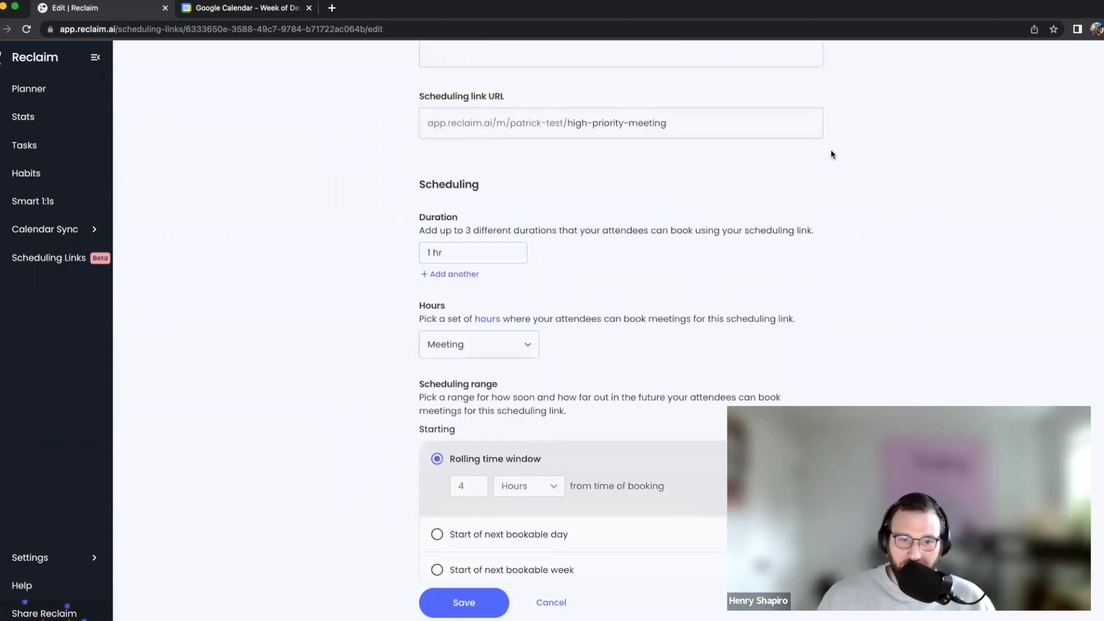
scroll(830, 154, down, 3)
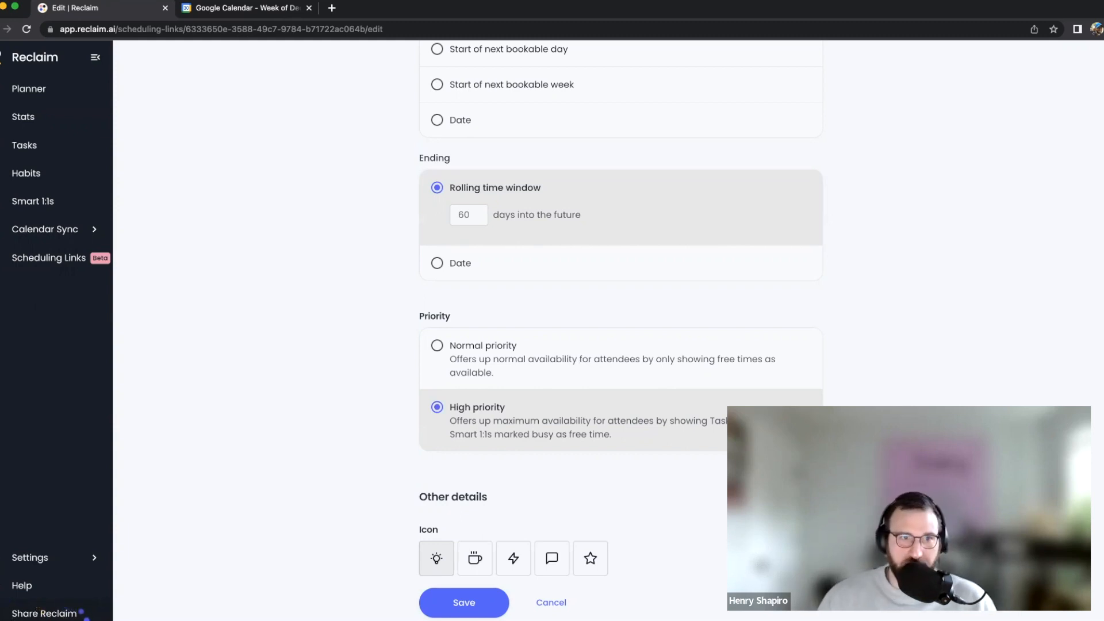
click(293, 6)
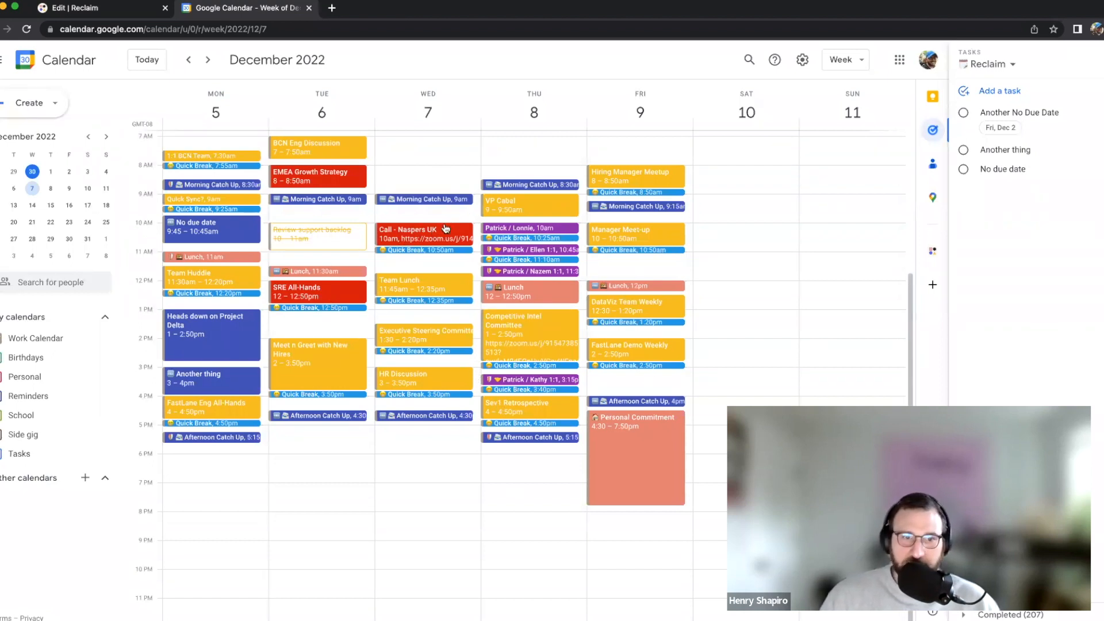
Exit the unchanged edit form and open the booking page offering 10:30am–3:00pm slots
click(93, 14)
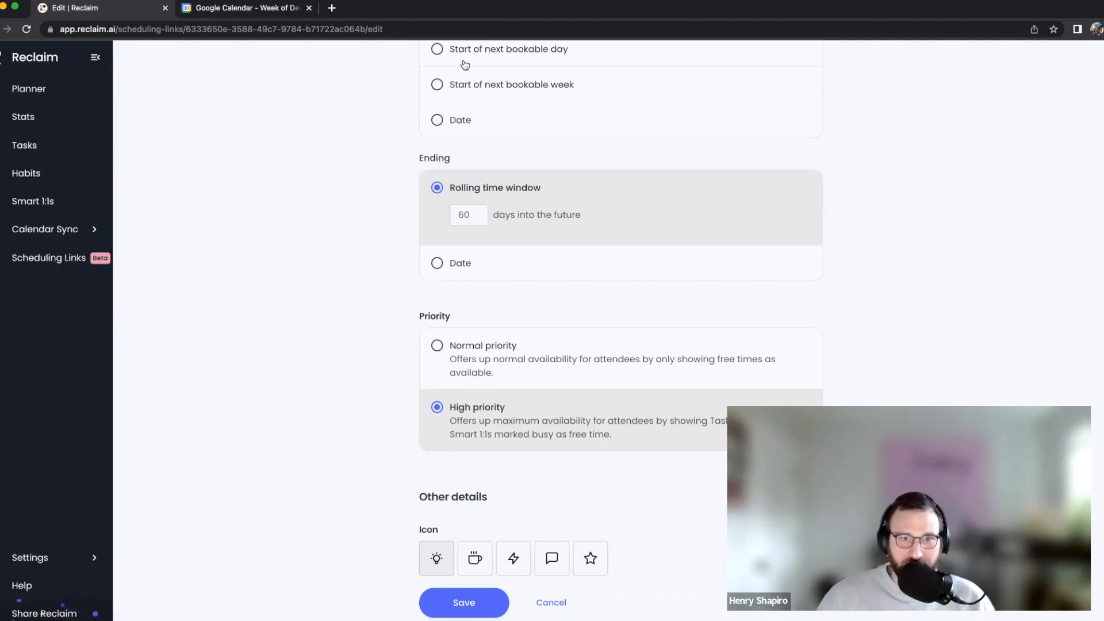
scroll(722, 294, up, 6)
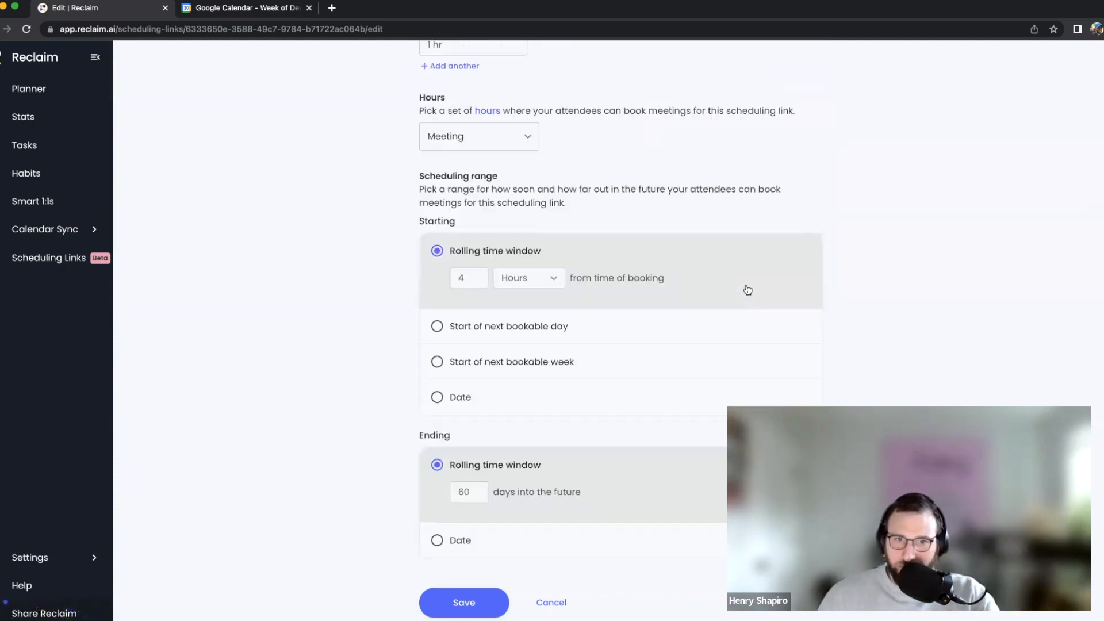
scroll(748, 290, up, 2)
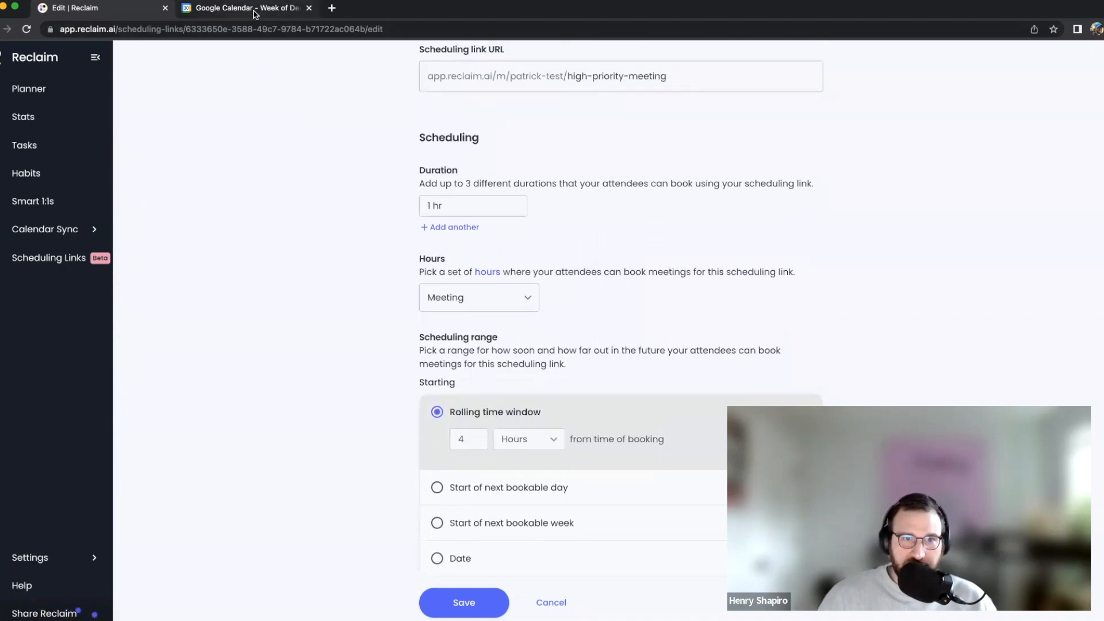
scroll(559, 279, down, 1)
scroll(559, 279, up, 5)
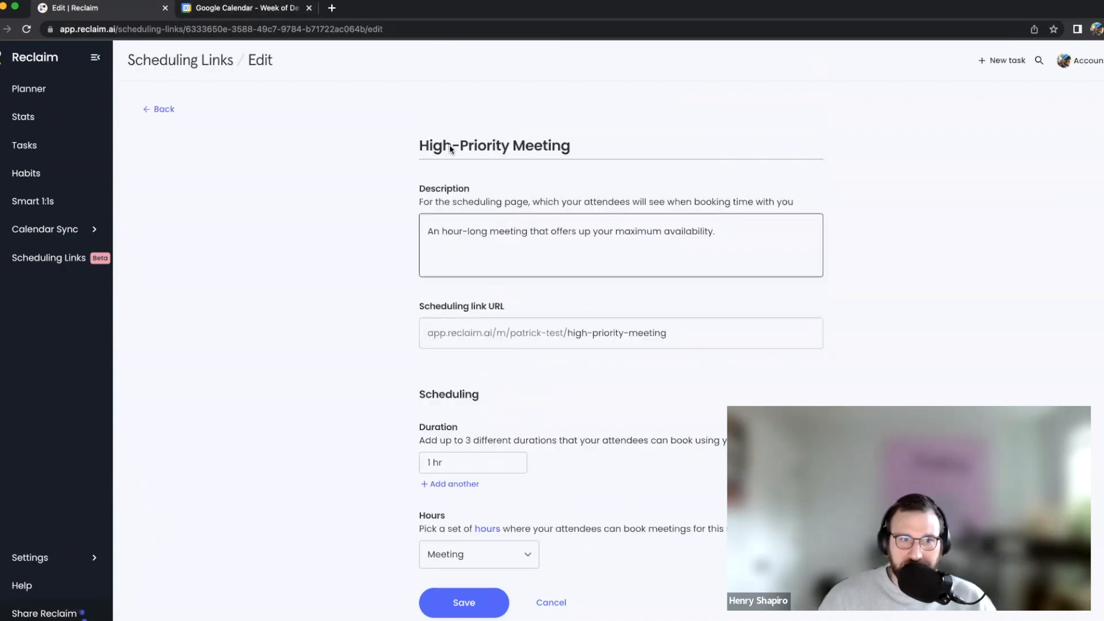
click(163, 112)
click(792, 245)
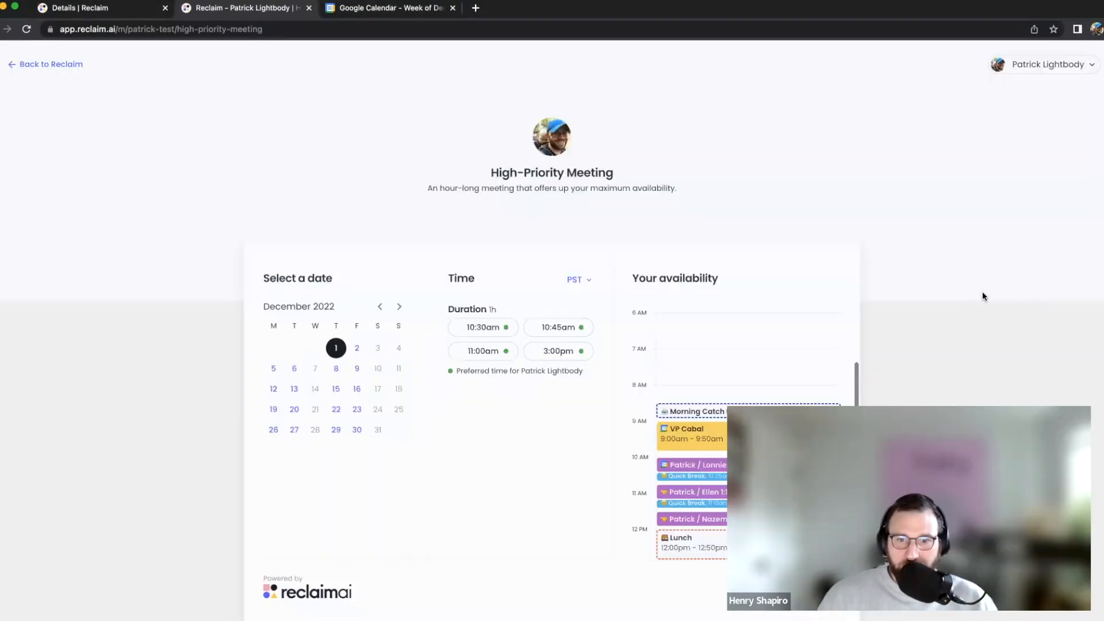
scroll(797, 332, down, 3)
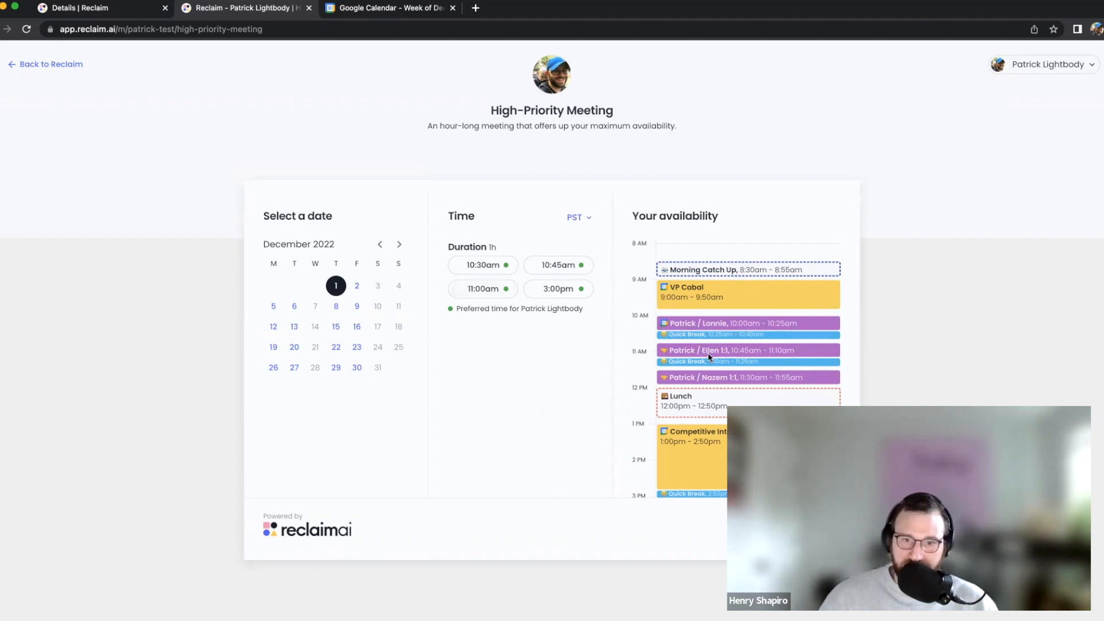
scroll(708, 353, down, 2)
scroll(762, 359, up, 1)
scroll(812, 319, down, 2)
scroll(812, 319, up, 2)
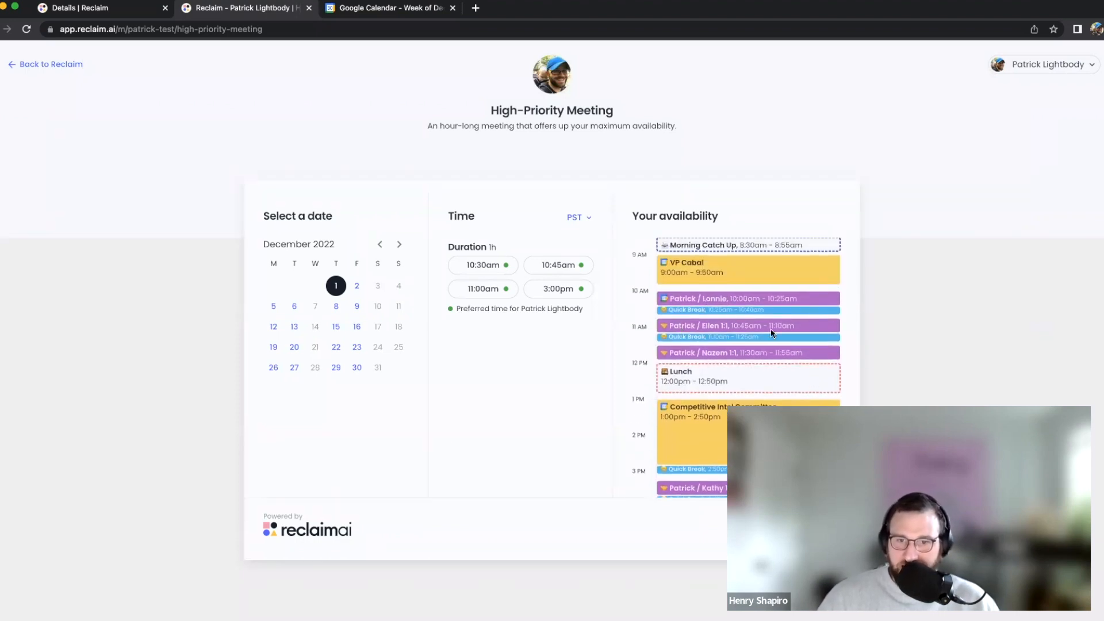
scroll(745, 359, down, 2)
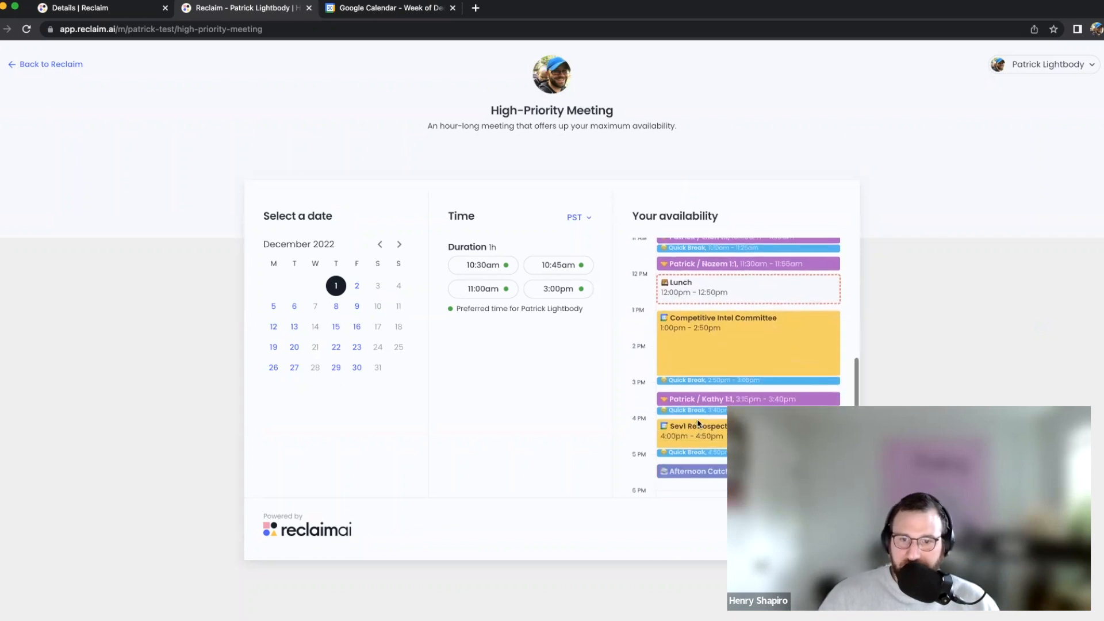
scroll(718, 388, up, 3)
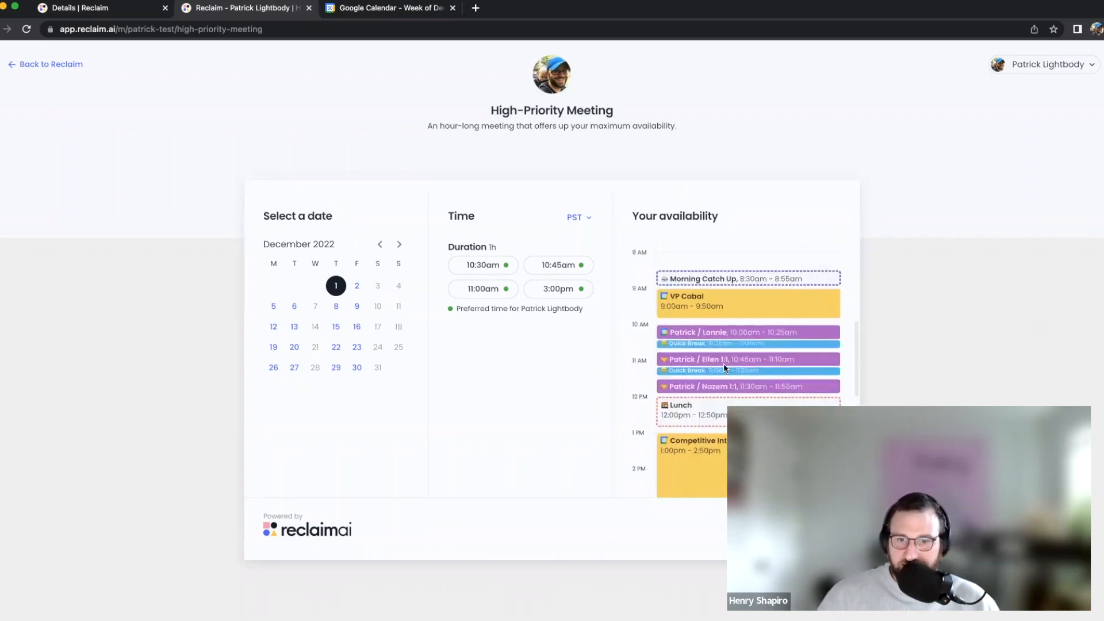
scroll(719, 345, down, 2)
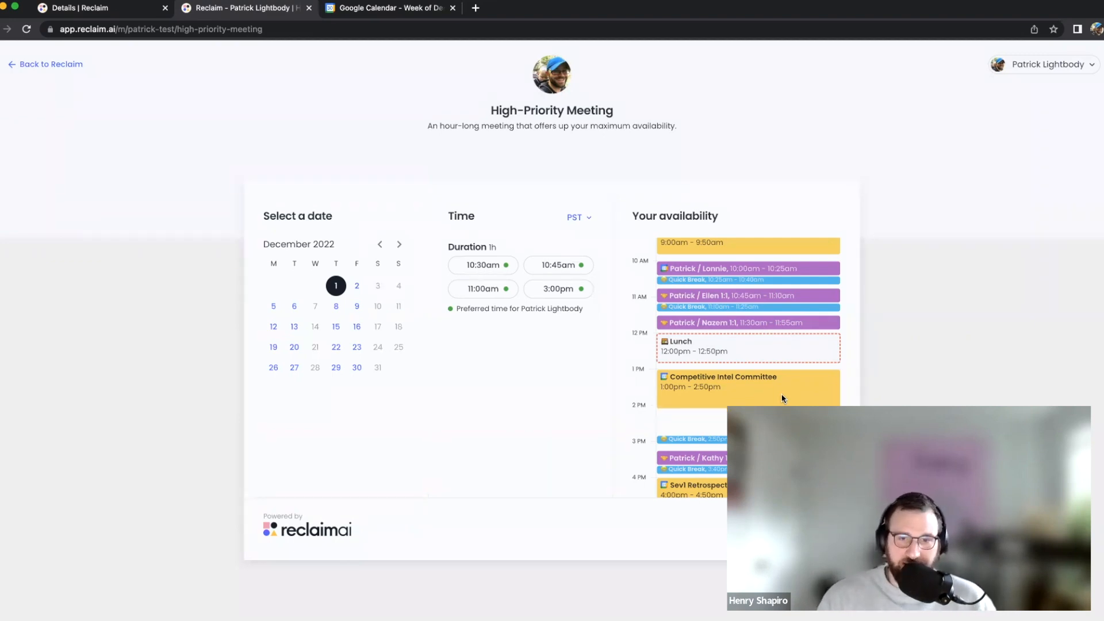
mouse_move(481, 274)
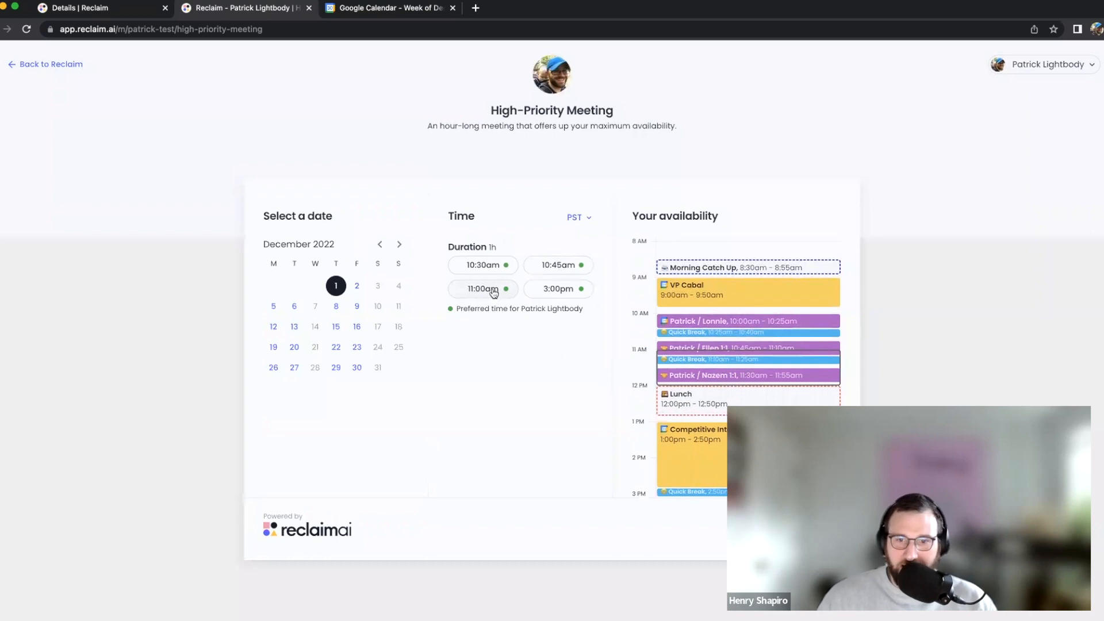
Book the 11:00am Dec 1 slot, then show the Nov 28–Dec 4 week in Google Calendar
click(494, 293)
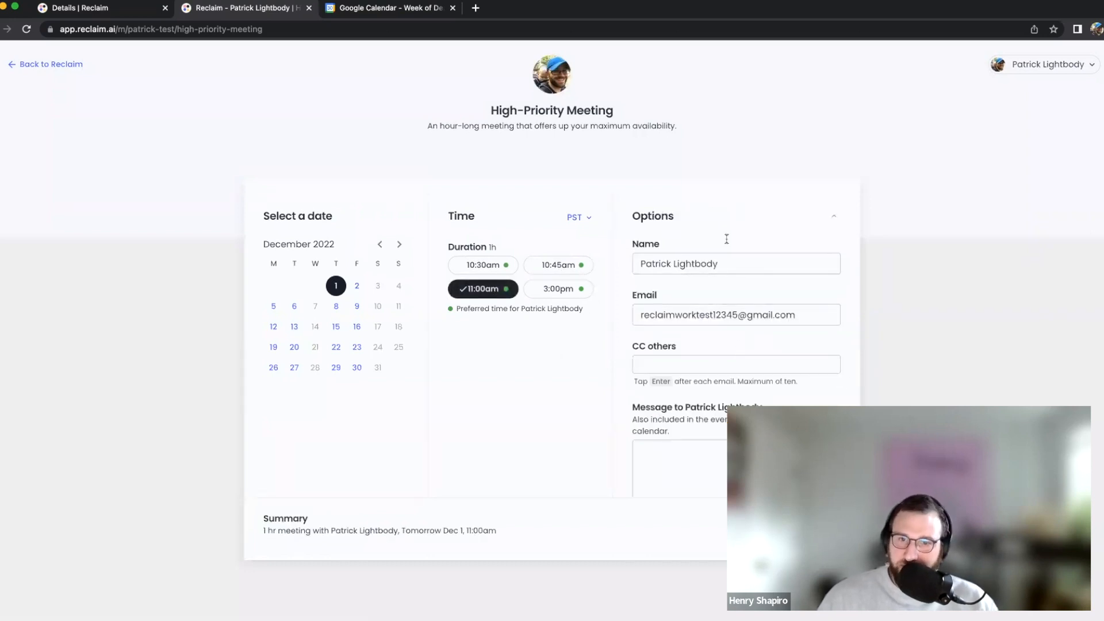
scroll(690, 267, down, 1)
click(686, 339)
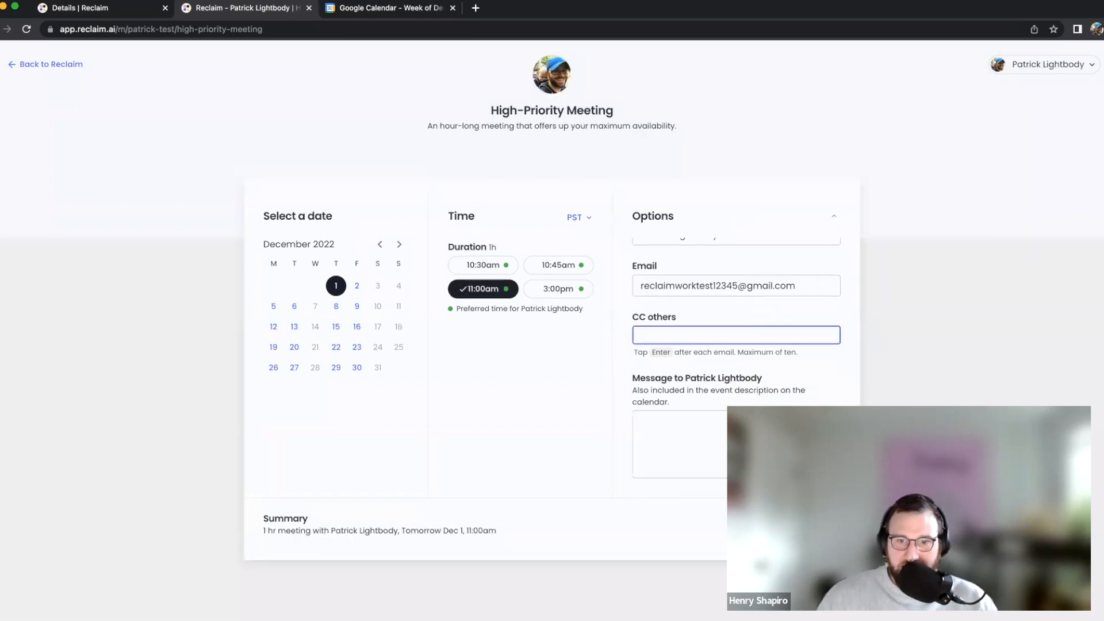
click(808, 528)
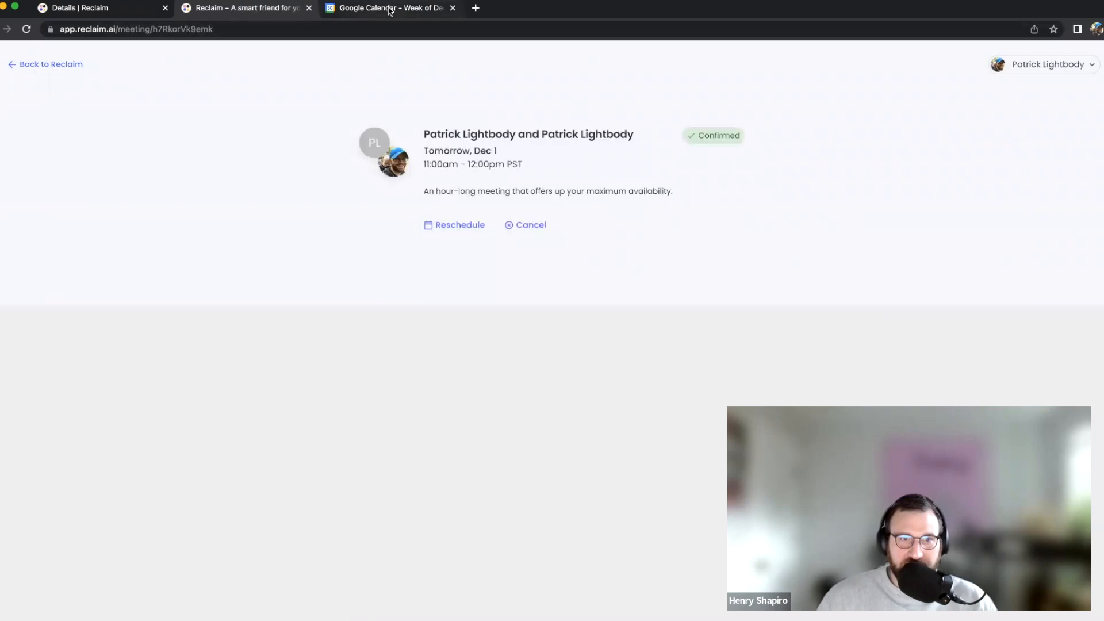
click(398, 8)
click(152, 64)
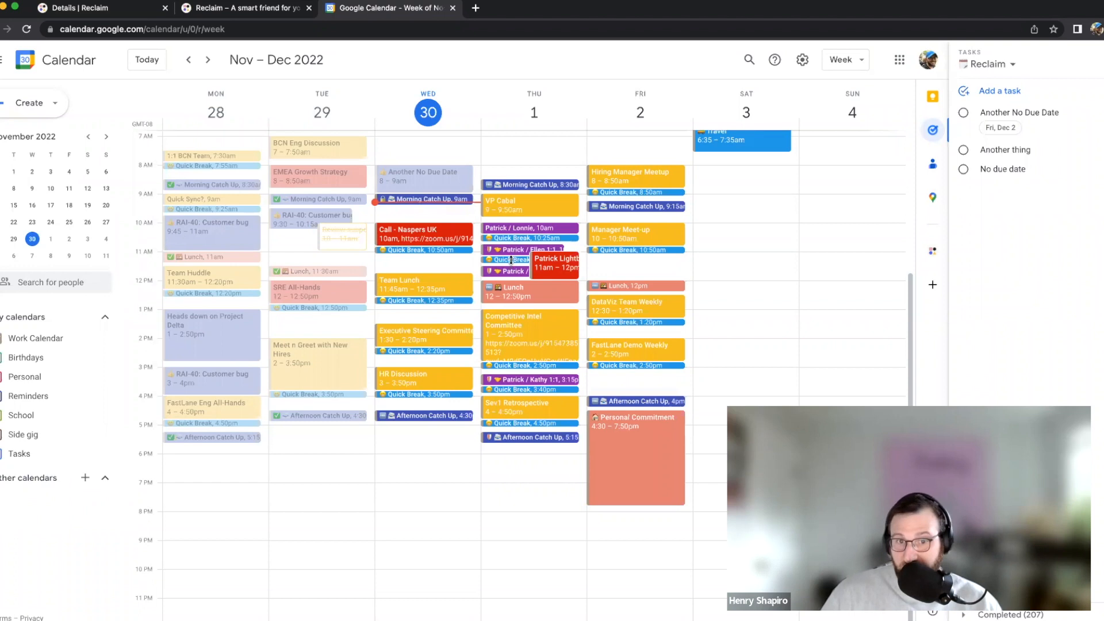
Refresh Google Calendar and inspect the Dec 1 11am booking, including its cancellation link
click(27, 30)
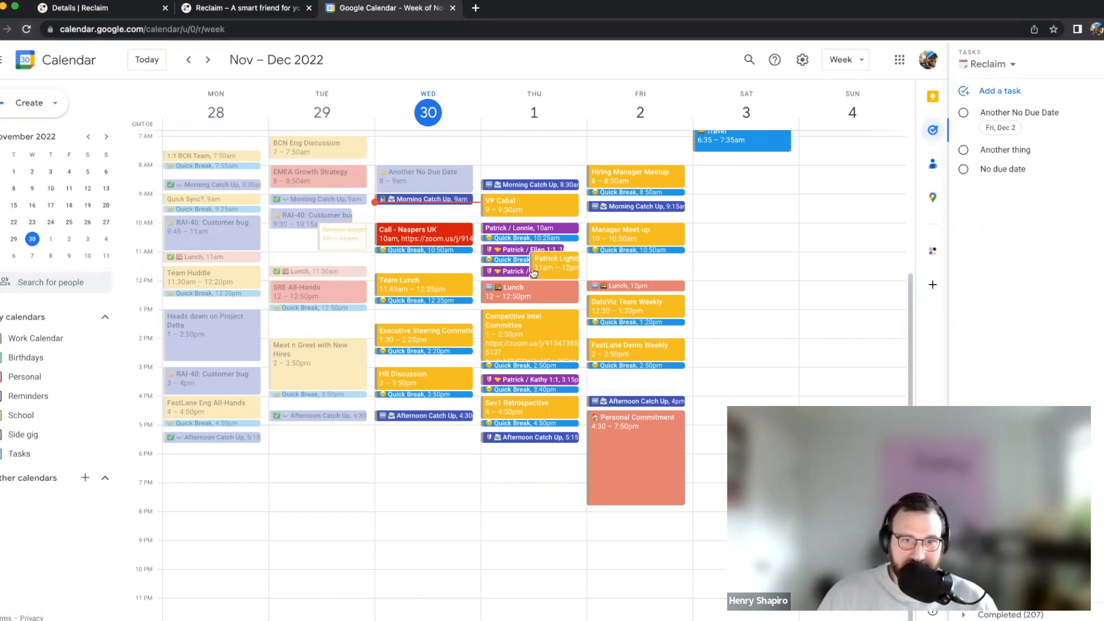
click(546, 274)
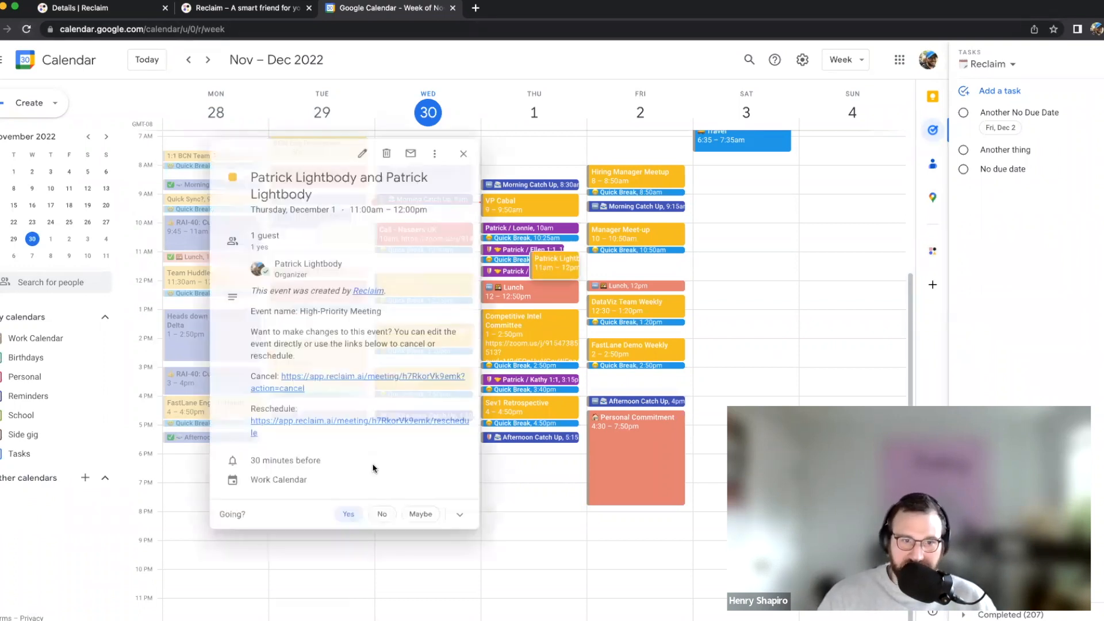
click(316, 377)
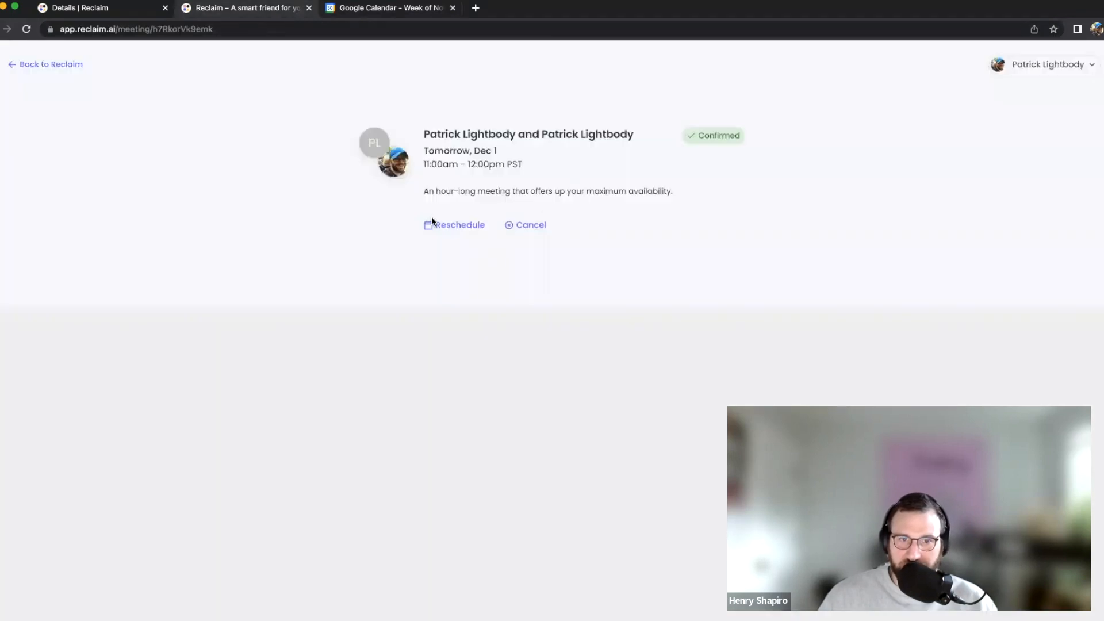
click(345, 10)
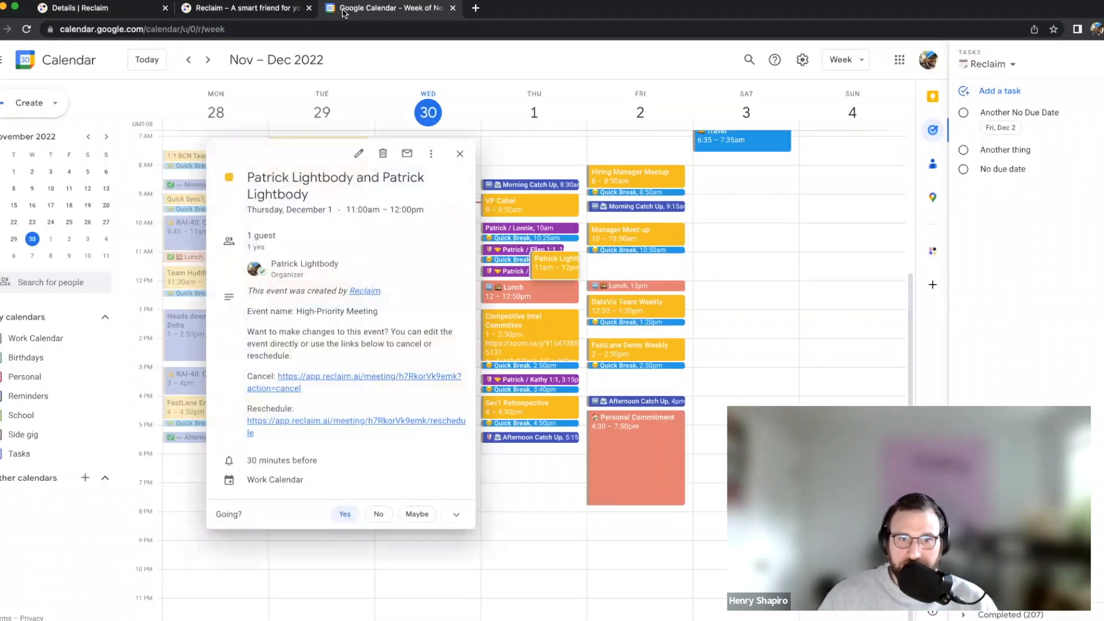
click(458, 155)
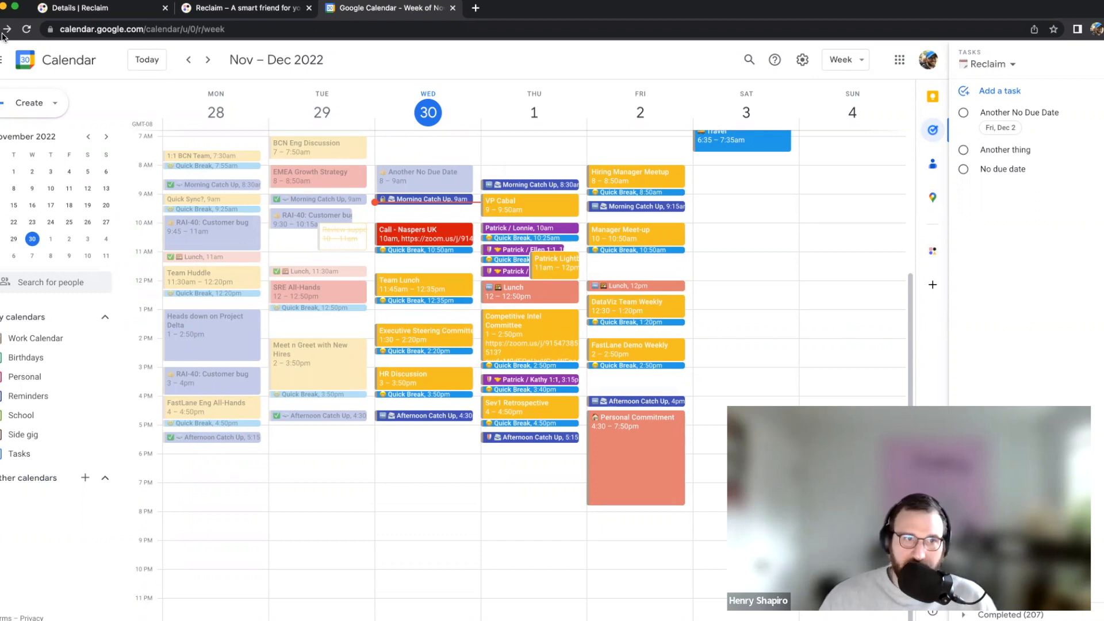
Reload the calendar again and return to the High-Priority Meeting details in Reclaim
click(26, 29)
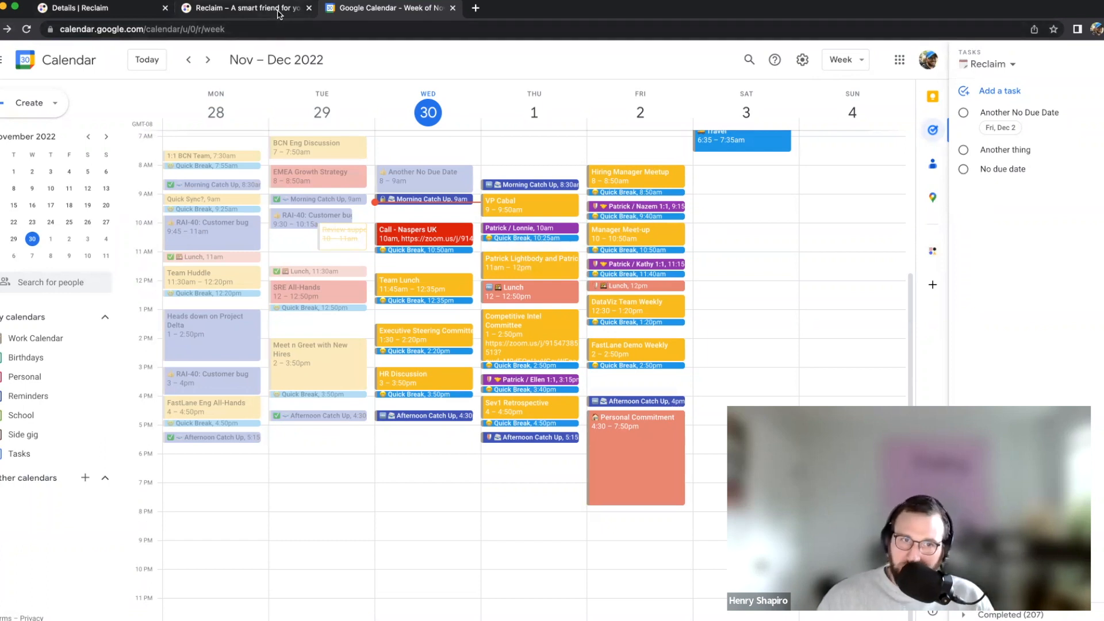
click(280, 14)
click(131, 4)
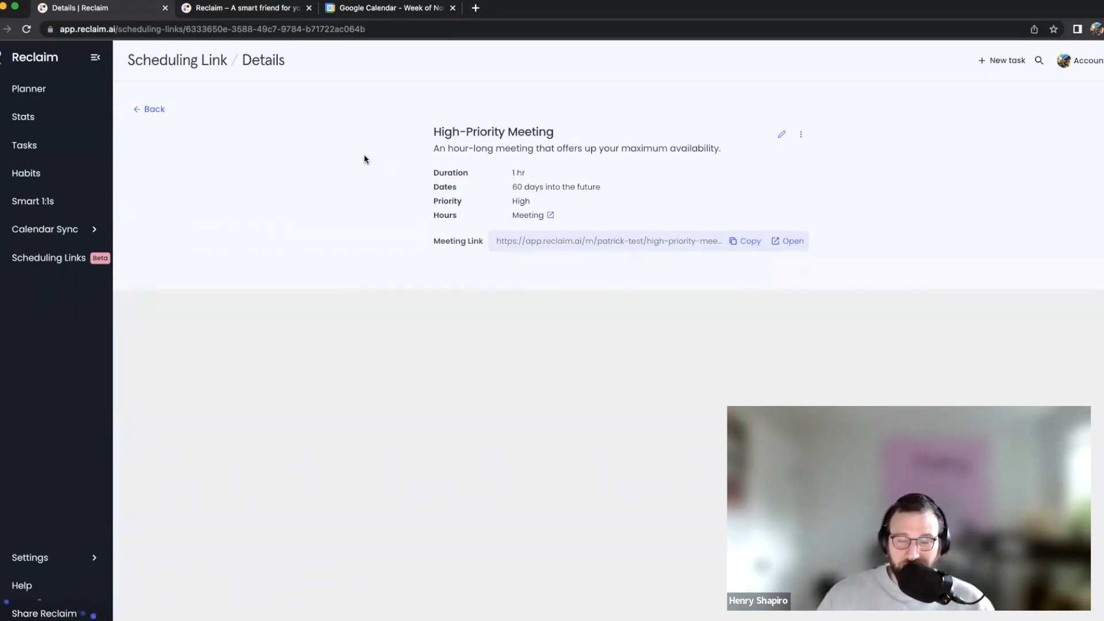
Review the Flexible Short Meeting's edit settings (15/25/30 min, 60 days, Working hours) without saving
click(166, 109)
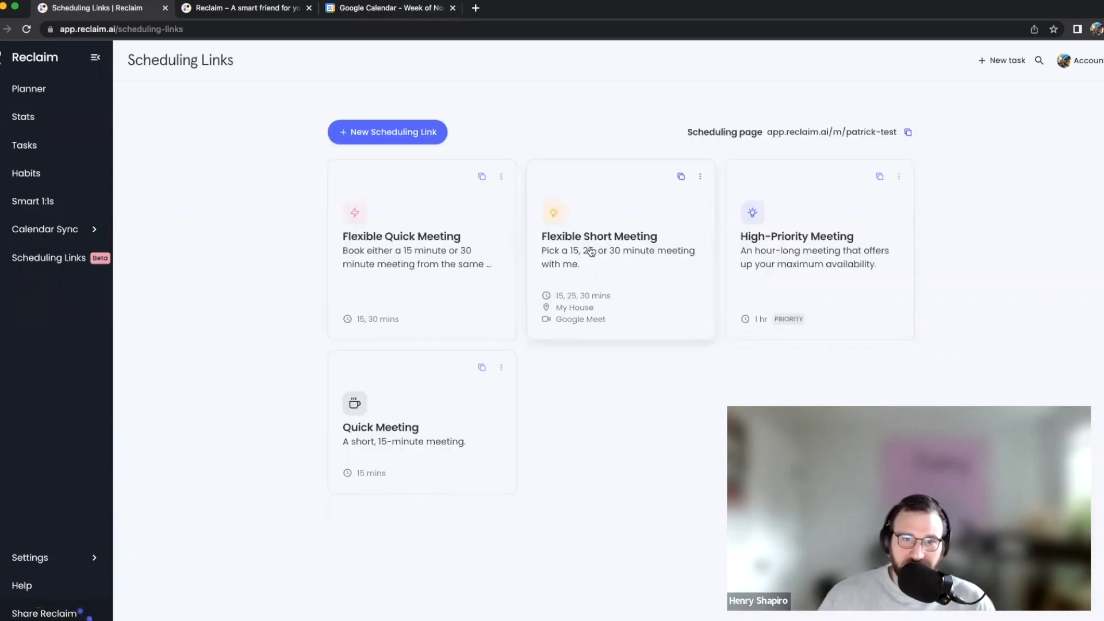
click(589, 250)
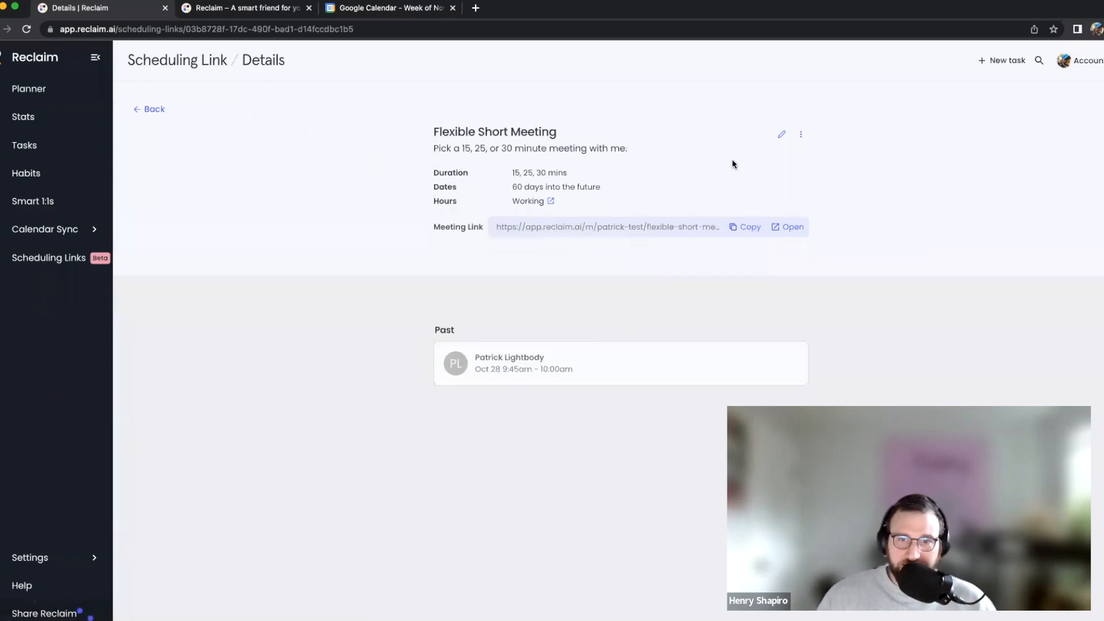
click(782, 135)
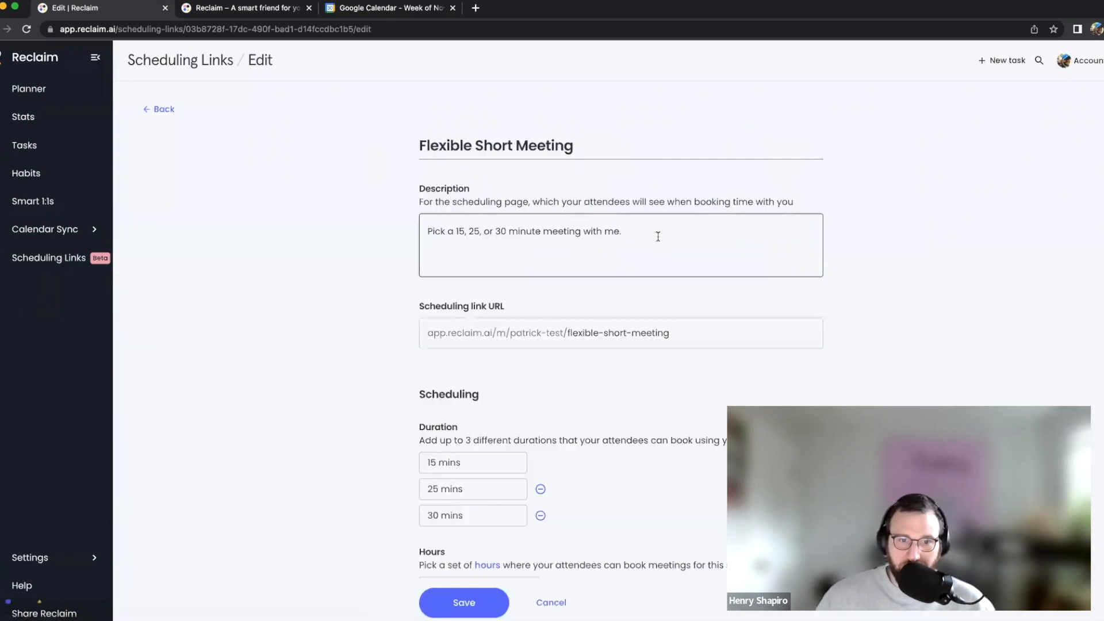
scroll(657, 237, down, 2)
scroll(657, 236, down, 2)
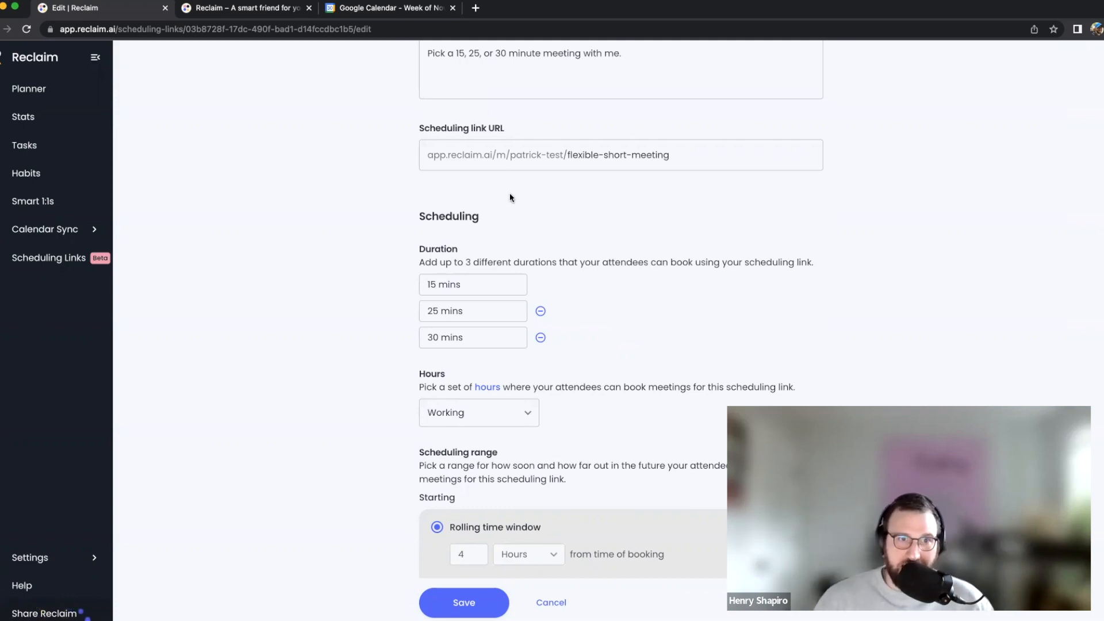
click(560, 603)
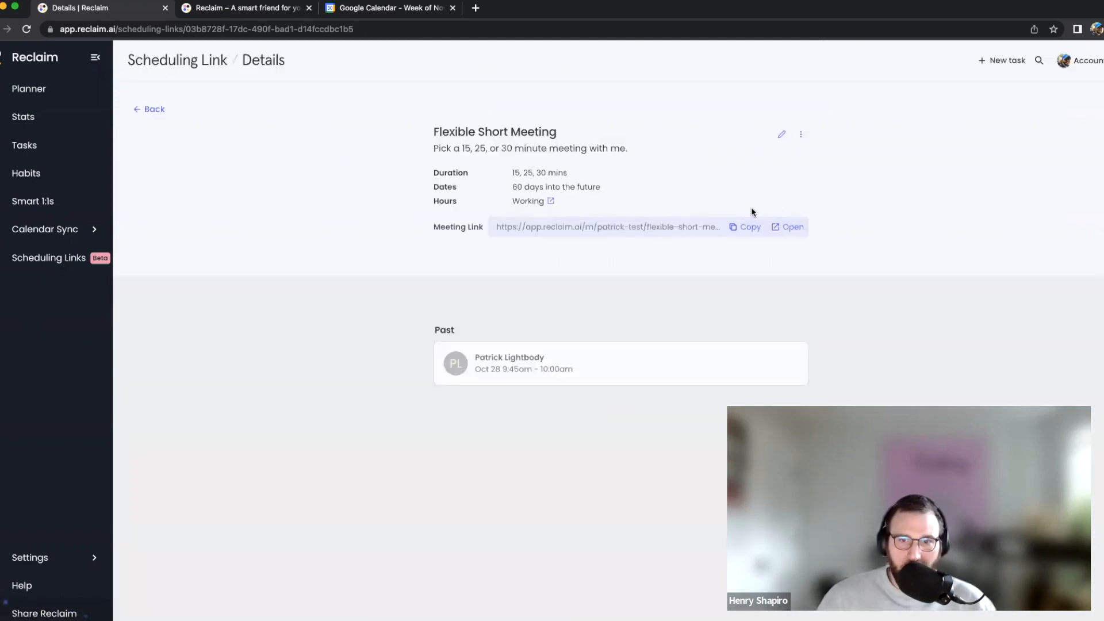
Open the Flexible Short Meeting booking page and select December 6, 2022
click(788, 227)
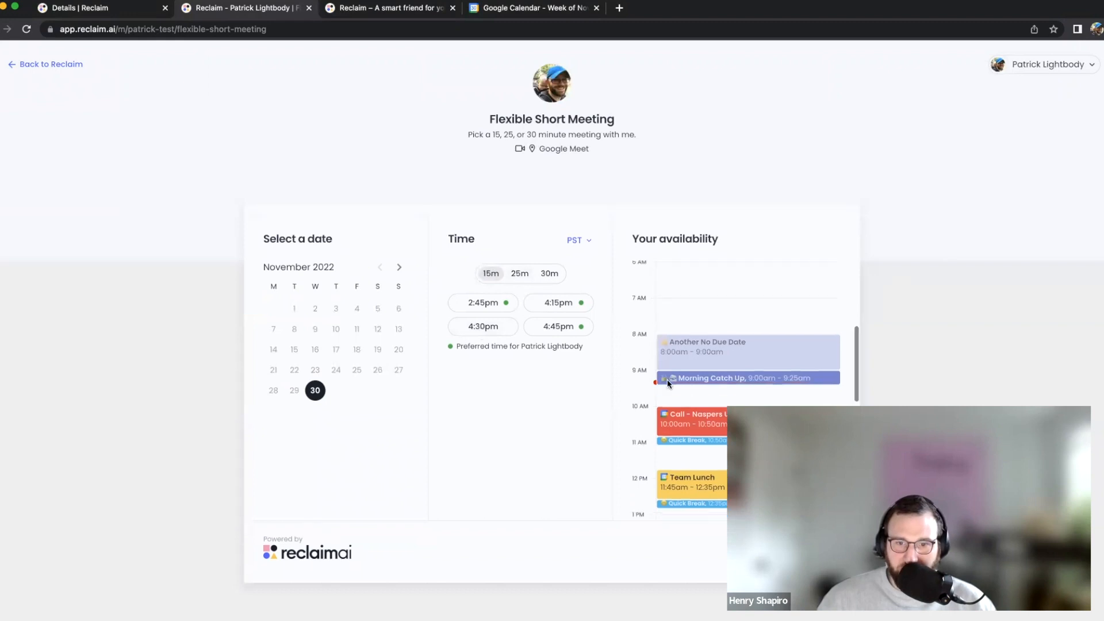
scroll(667, 378, down, 3)
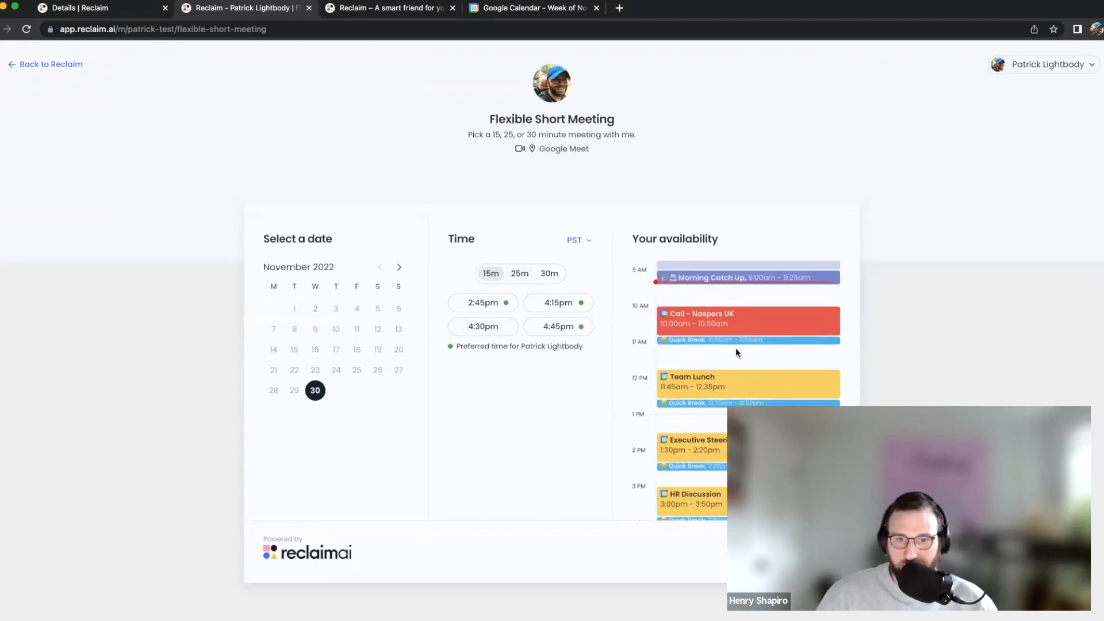
scroll(736, 348, down, 2)
scroll(736, 350, up, 3)
scroll(734, 350, down, 3)
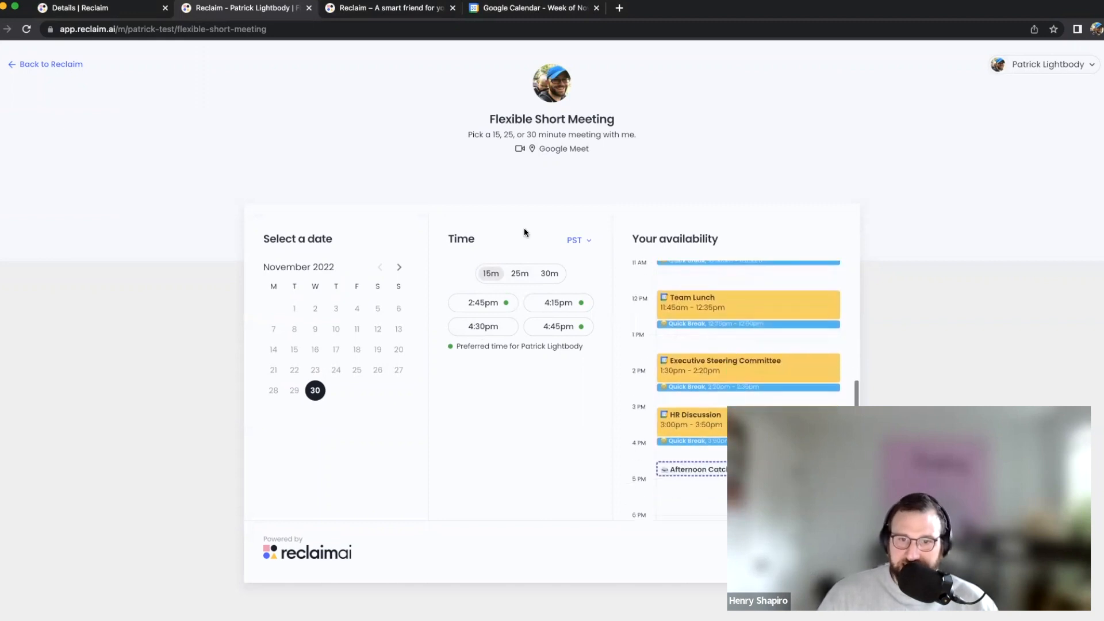
click(399, 267)
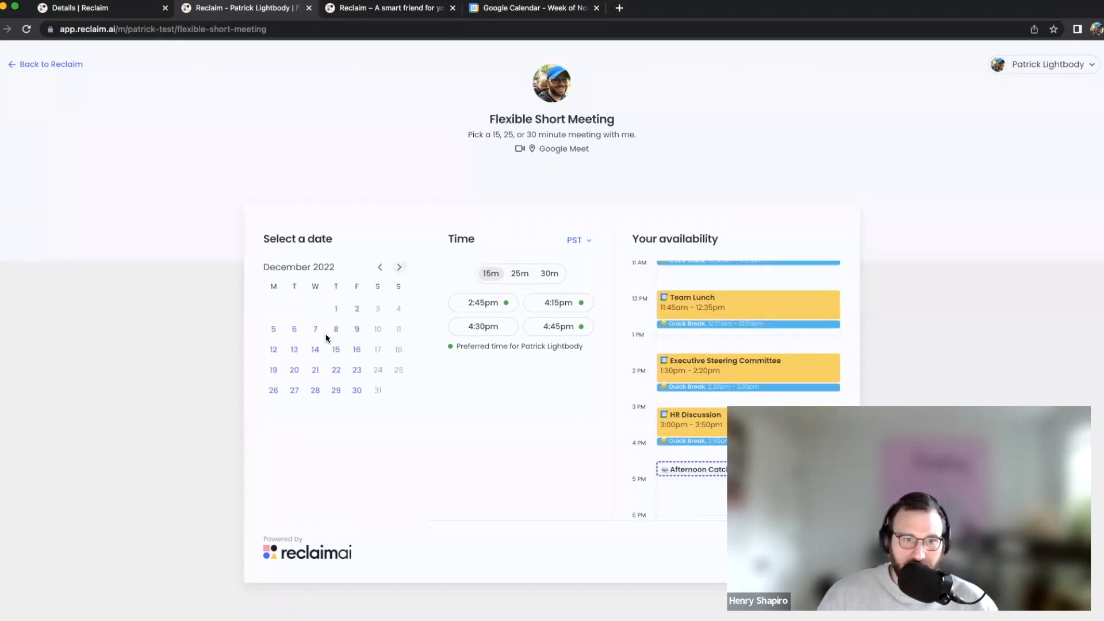
click(294, 329)
Switch the duration to 30m, listing December 6 slots from 9:00am to 4:30pm
scroll(797, 401, down, 5)
scroll(805, 398, up, 1)
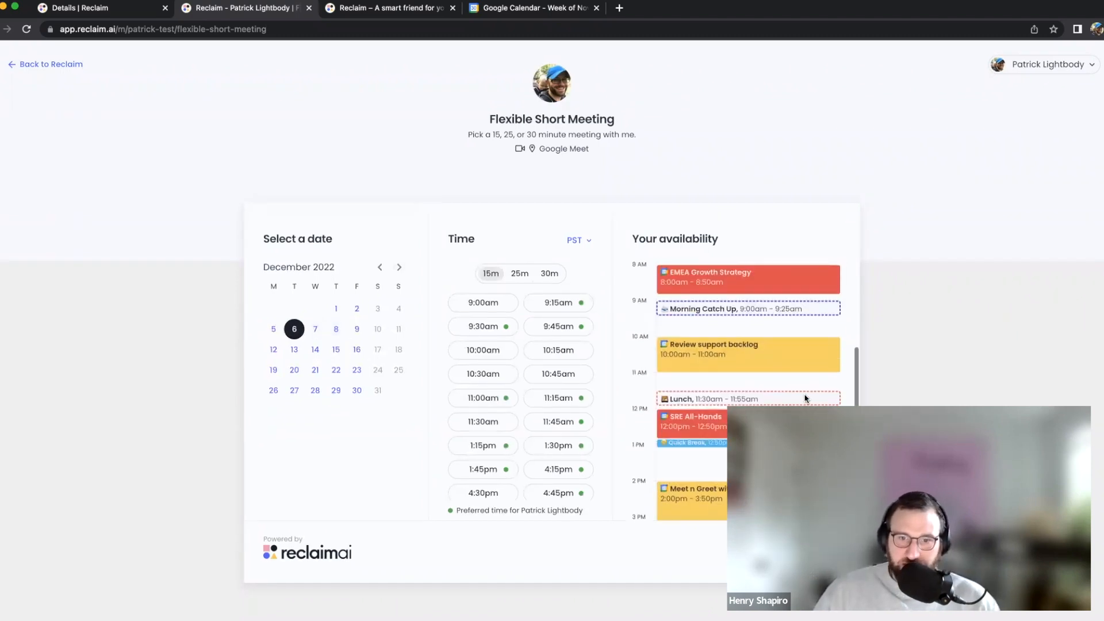
scroll(804, 394, up, 2)
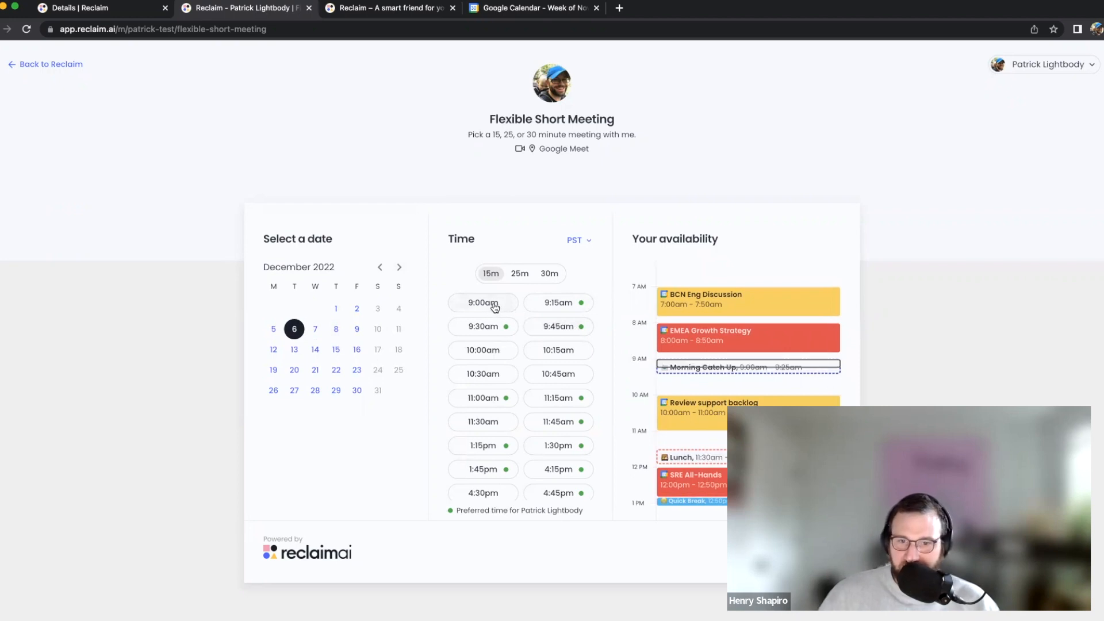
scroll(815, 377, up, 1)
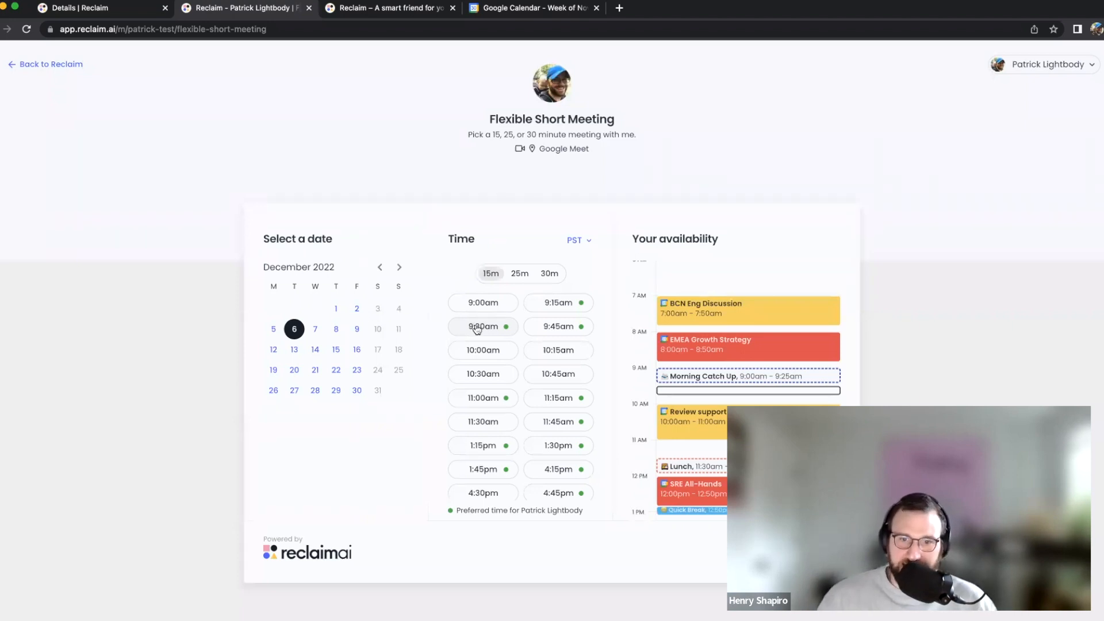
click(514, 274)
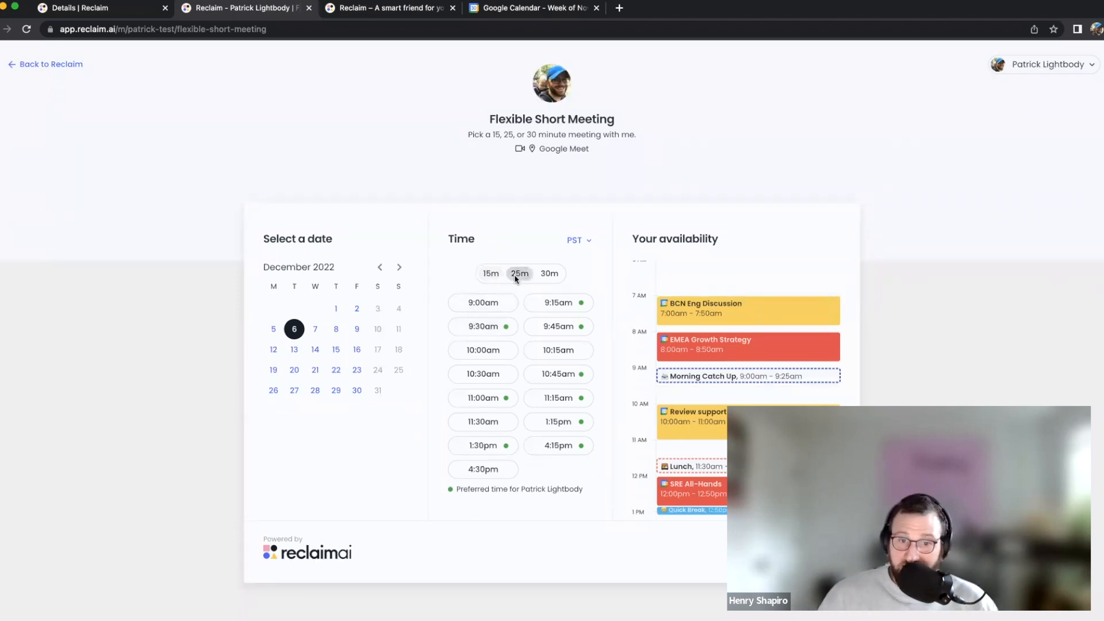
click(545, 274)
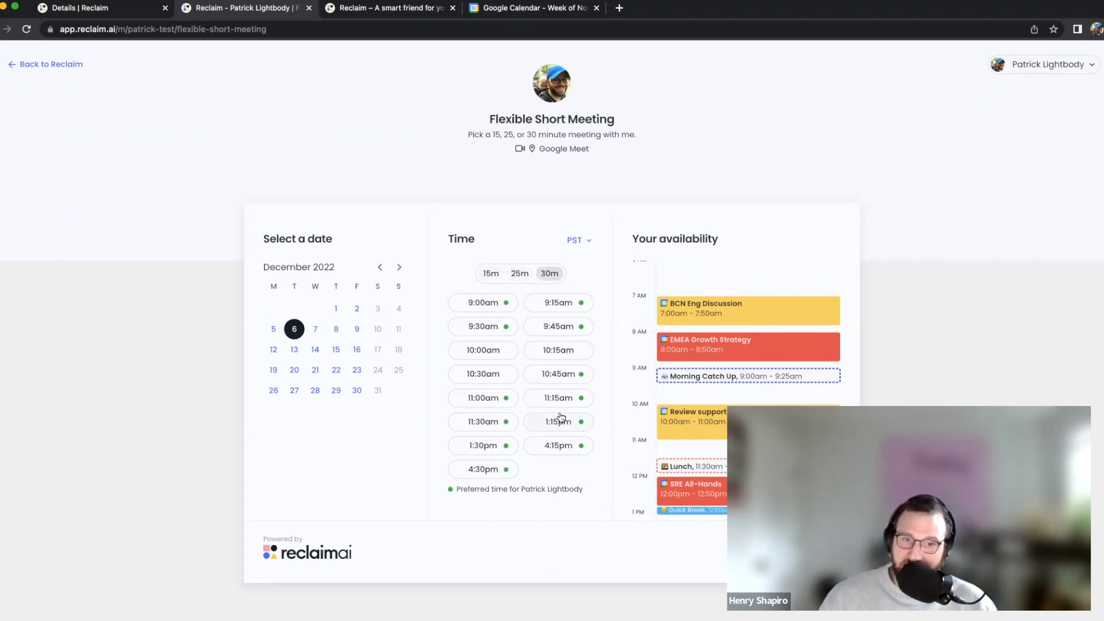
mouse_move(560, 417)
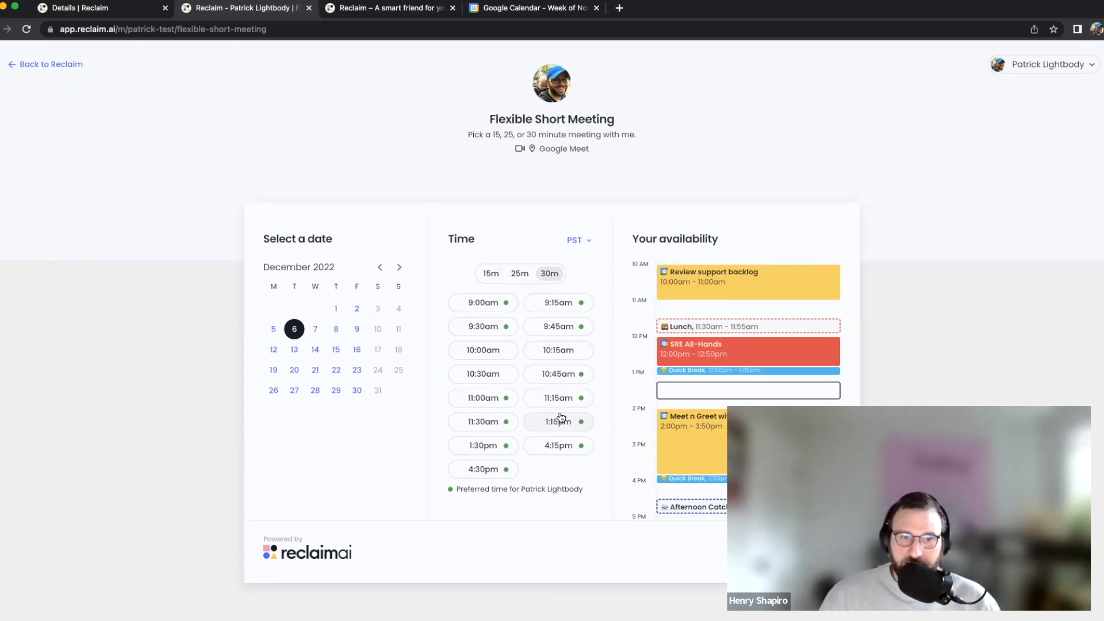
Show December 7's 15-minute slots, then return to the Flexible Short Meeting details tab
click(320, 332)
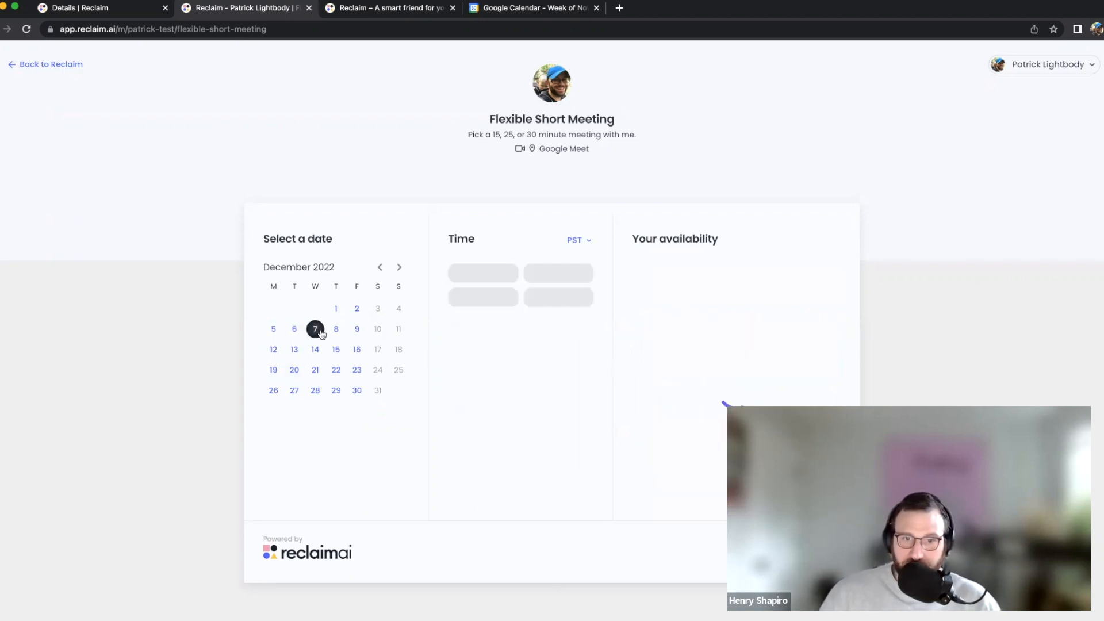
click(511, 274)
click(489, 274)
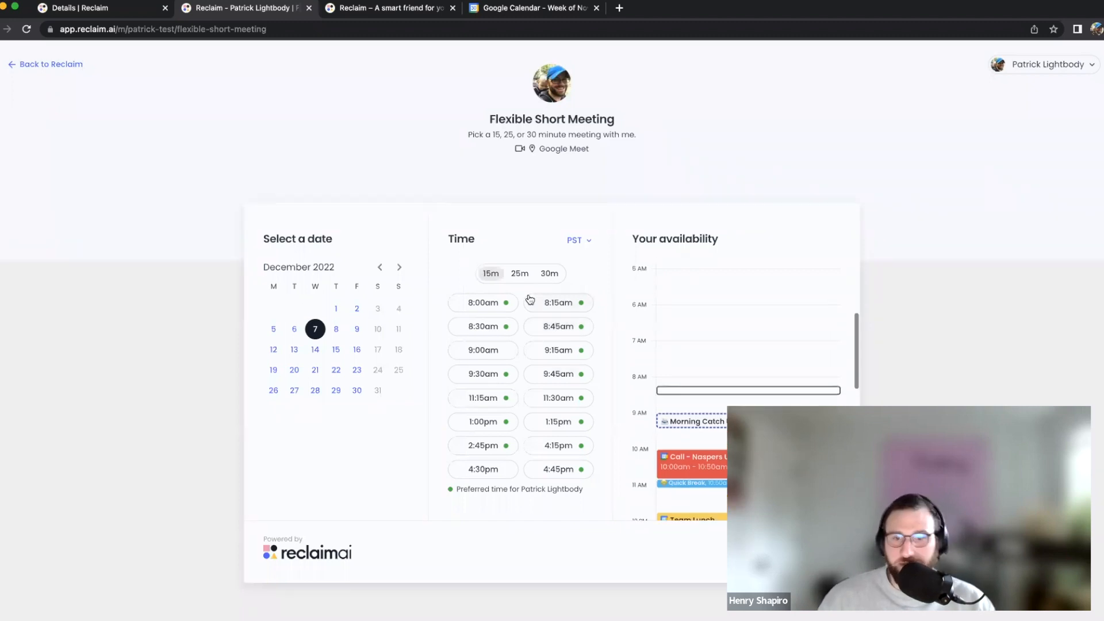
click(110, 8)
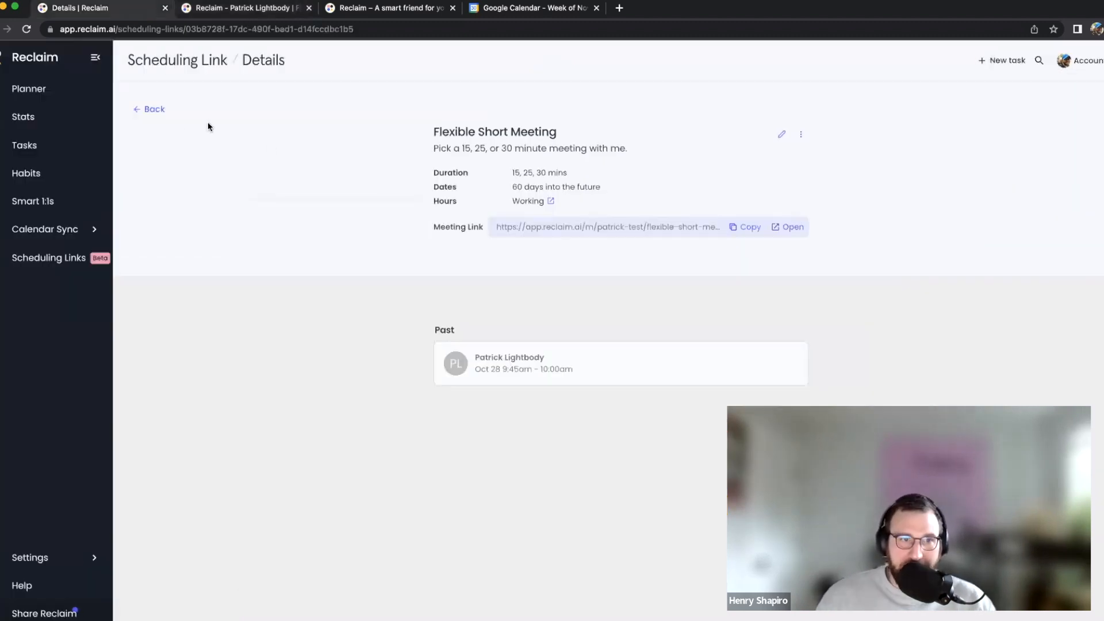
Load the copied public scheduling page listing all four links in a new tab, then return to Reclaim
click(161, 112)
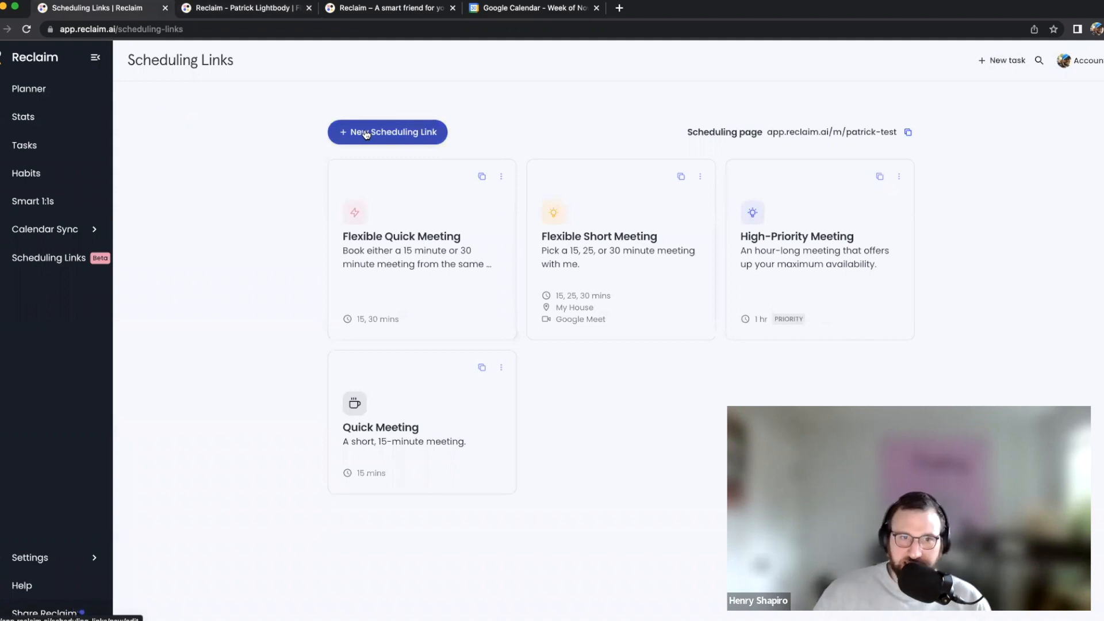
click(909, 133)
click(619, 8)
key(super+v)
key(Return)
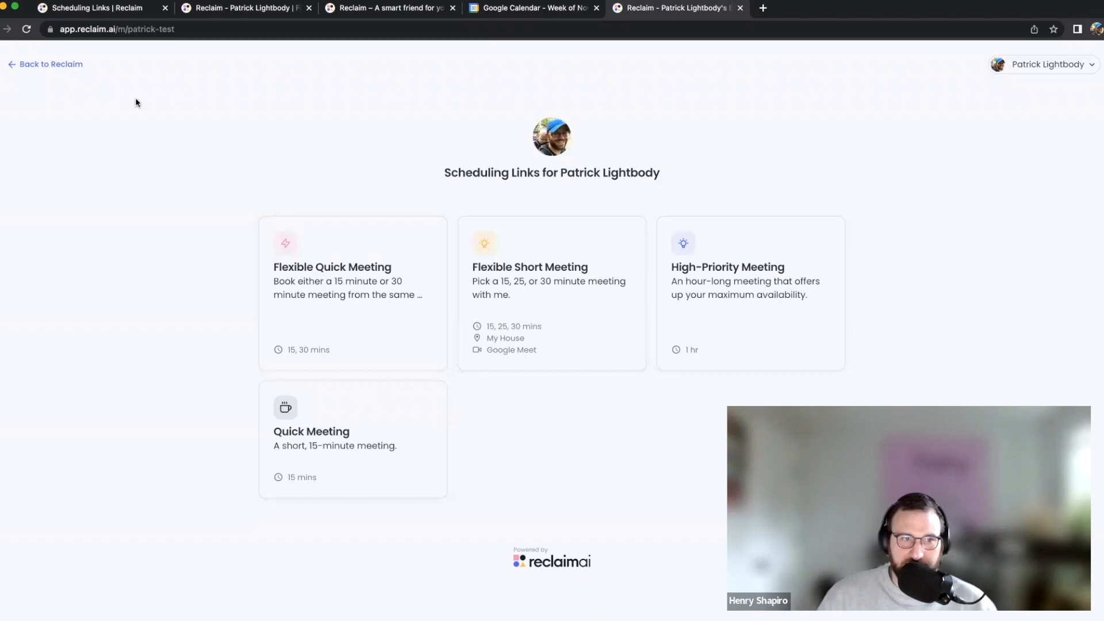
click(50, 64)
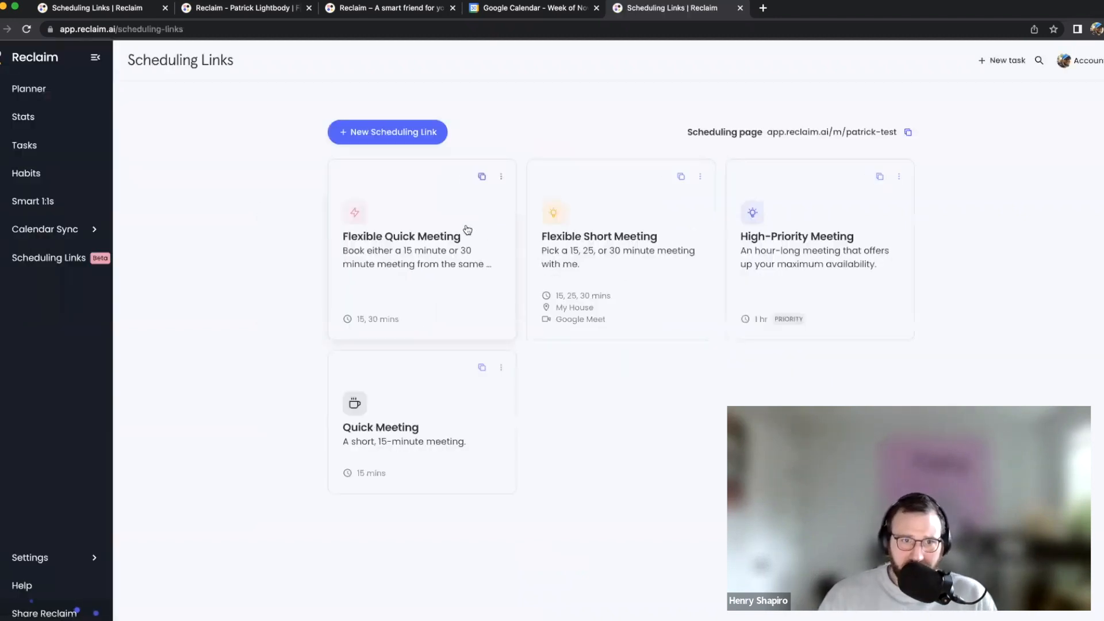
Start a new link titled 'Long Meeting' with a 'Hi there -- excited to connect' description
click(422, 141)
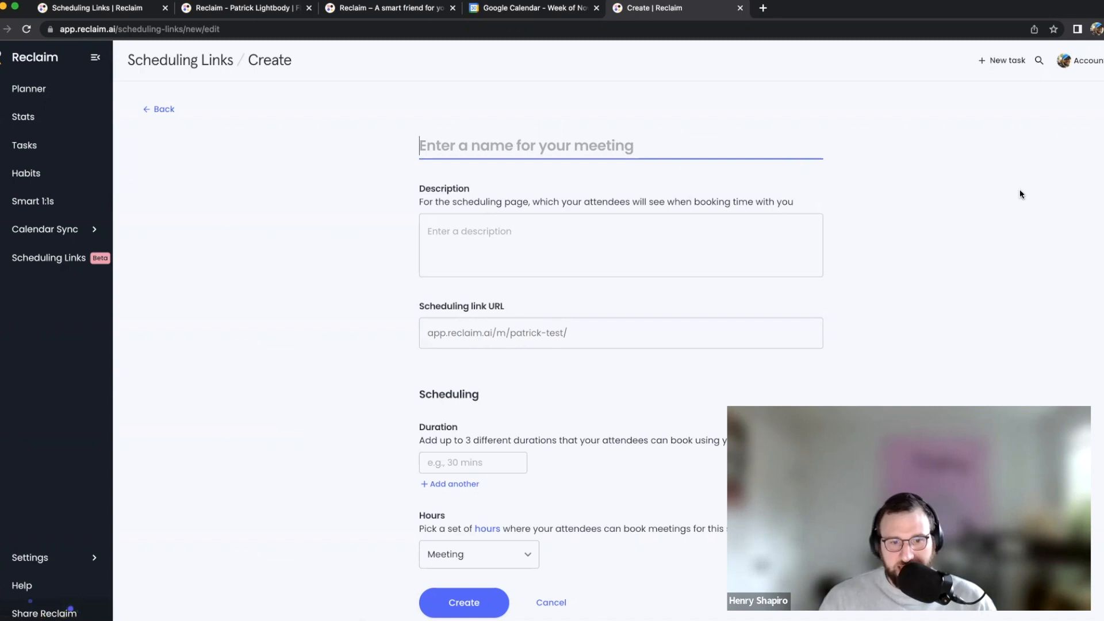
text(Long Meeting)
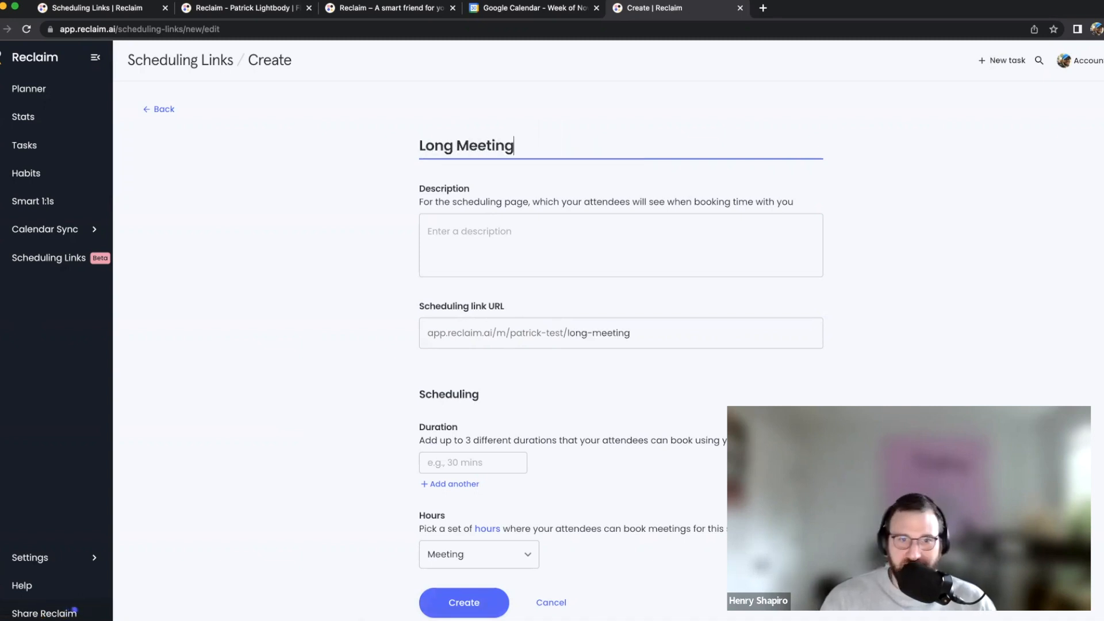
click(770, 252)
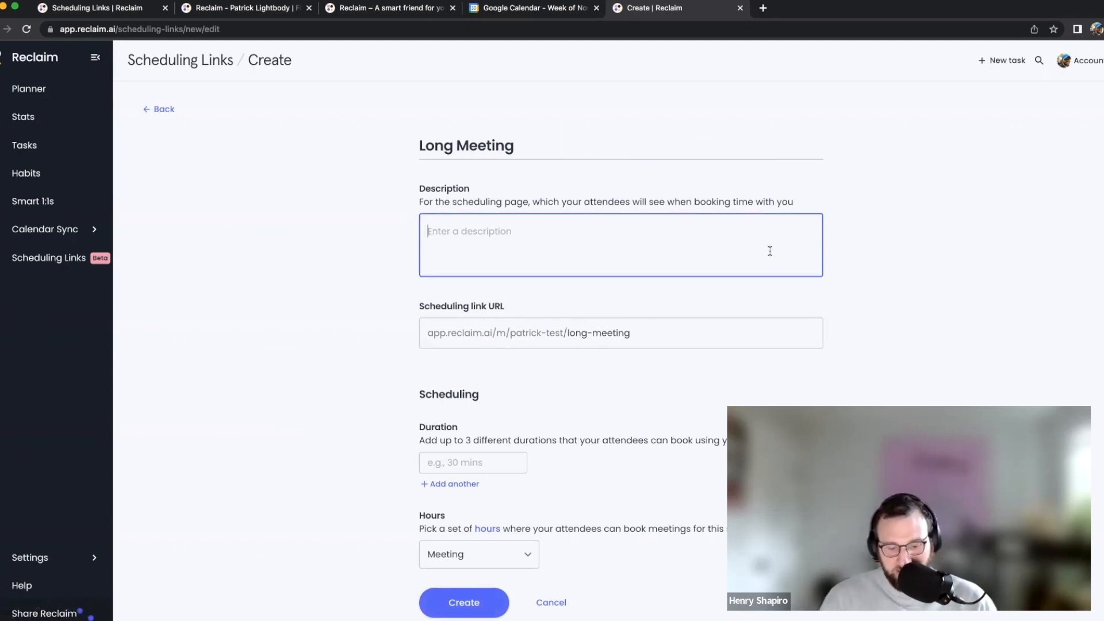
text(Hi there -- excited to connect. Feel free to grab whatever time works best for you.)
Set the URL slug to long-meeting and move to the Duration field
drag(567, 333, 637, 333)
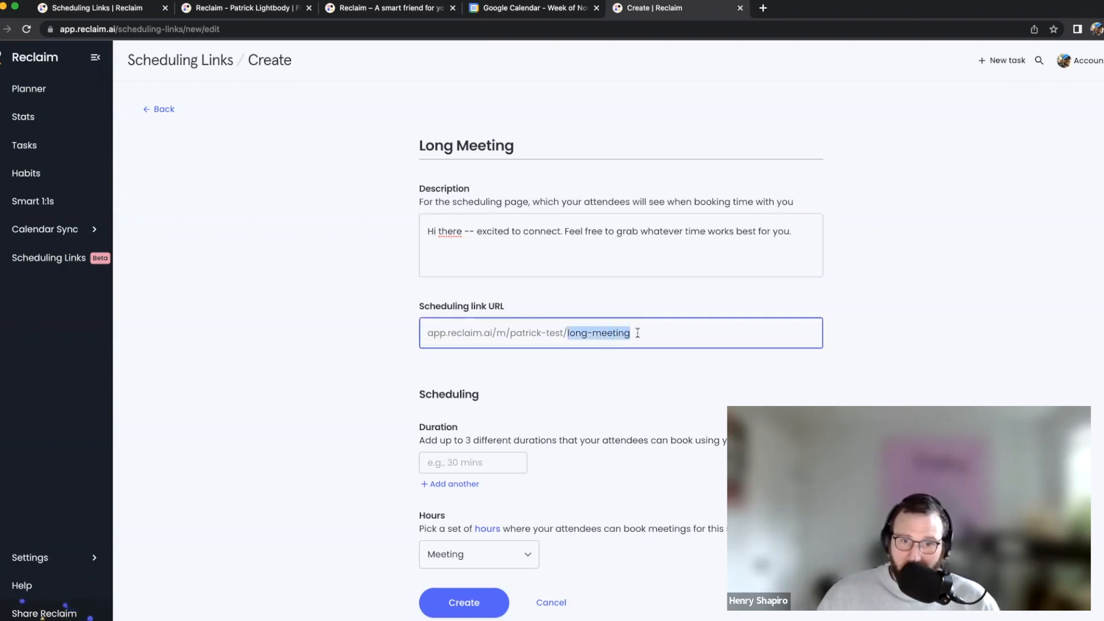
text(long-meeting)
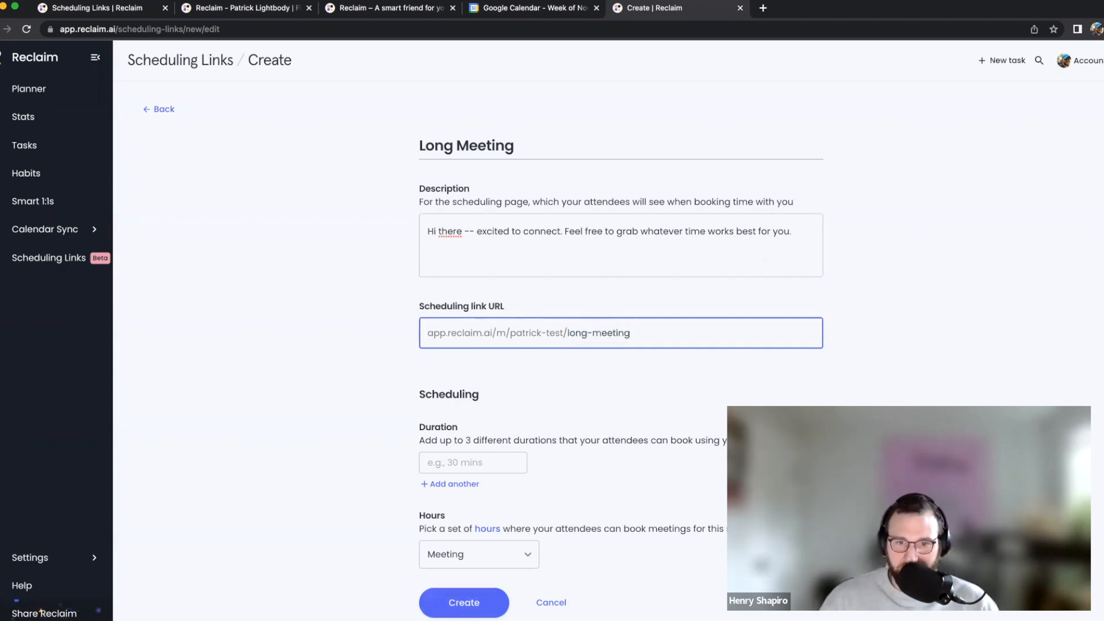
click(953, 270)
scroll(545, 486, down, 4)
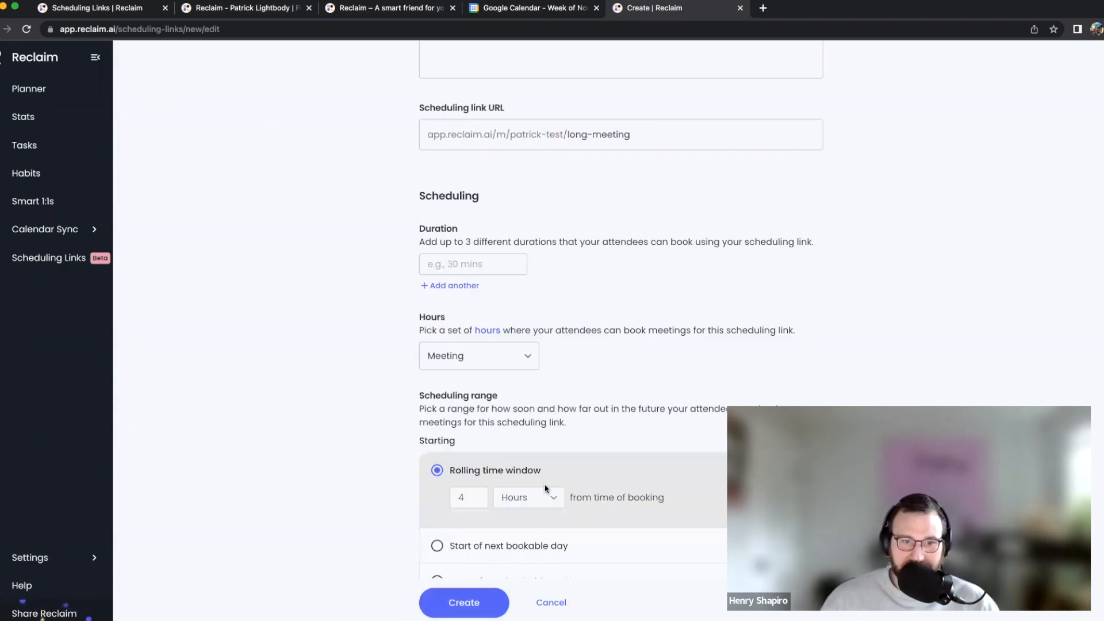
click(476, 216)
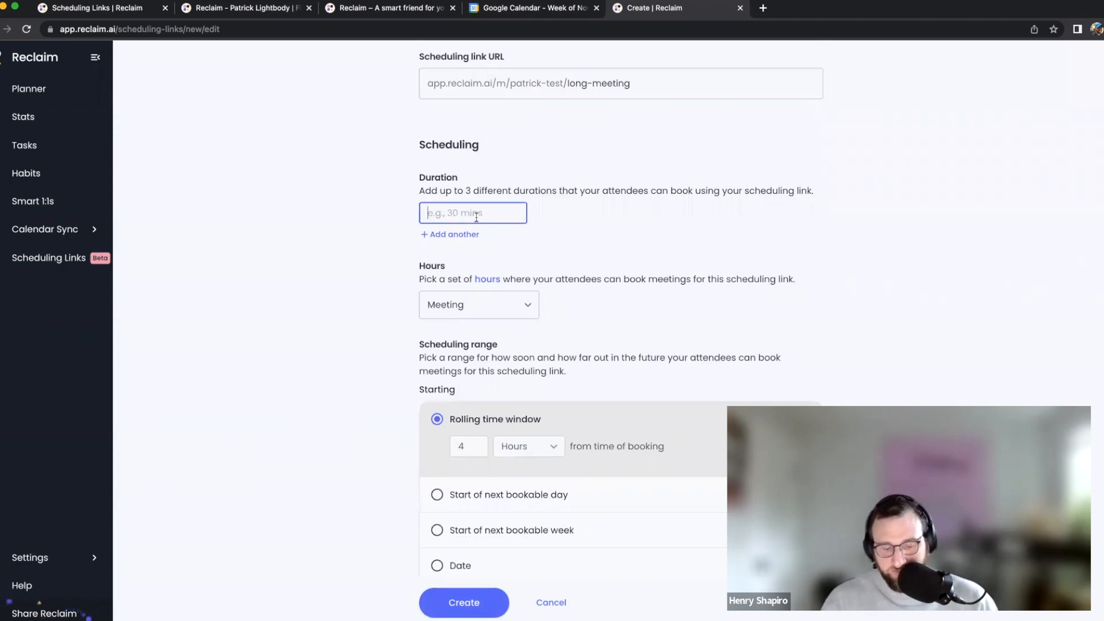
Offer 30 mins, 45 mins and 1 hr as the link's duration options
text(30m)
key(Tab)
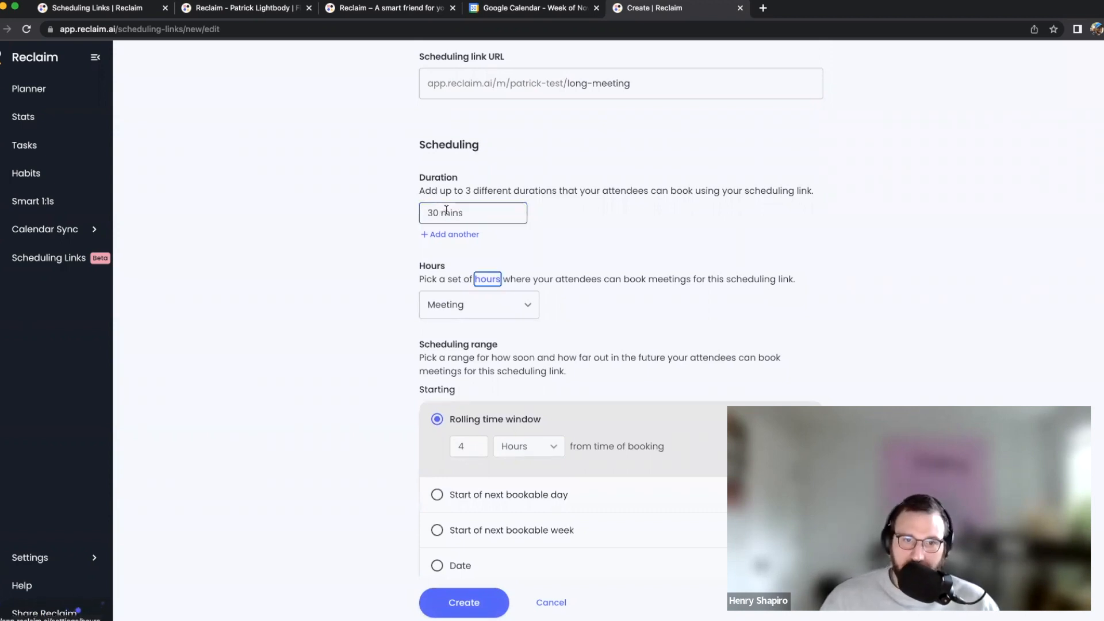
click(457, 234)
text(45 )
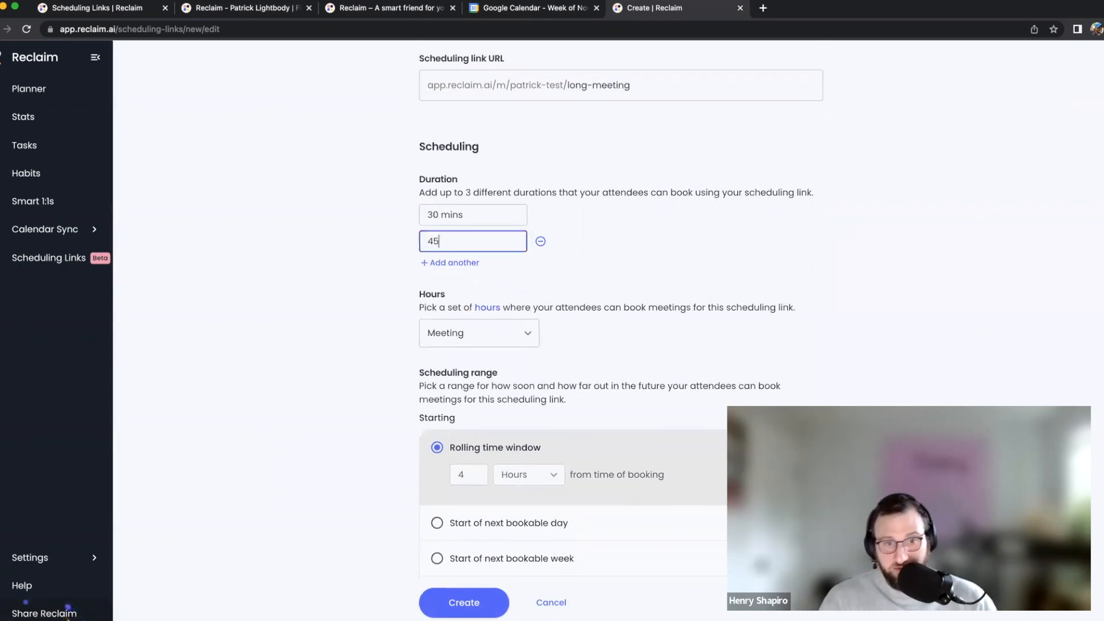
text(m)
click(457, 262)
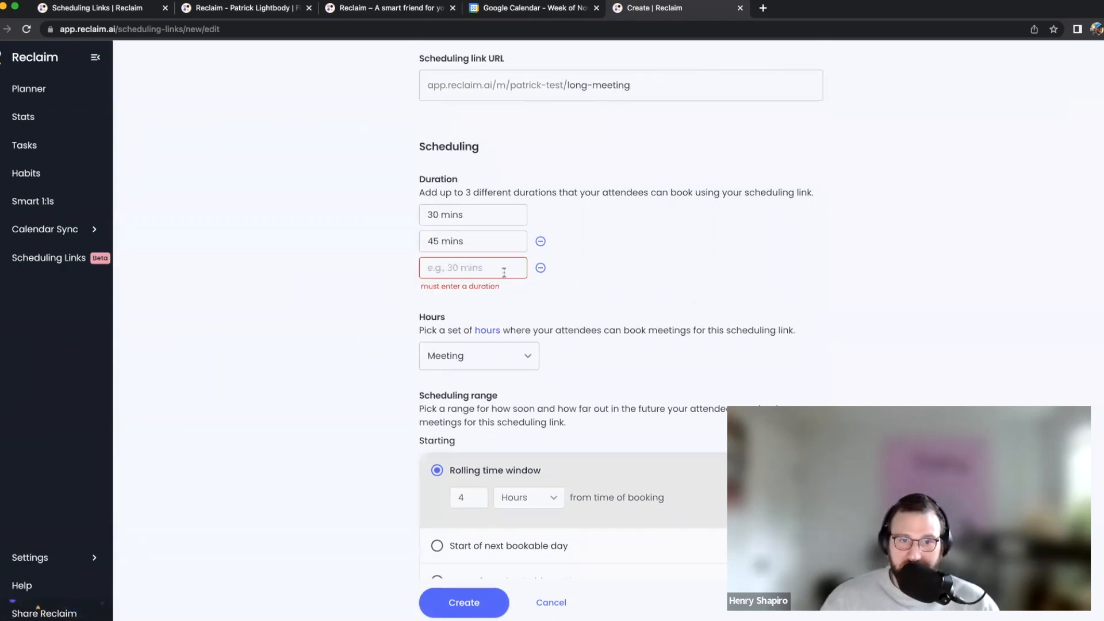
text(1 h)
click(581, 259)
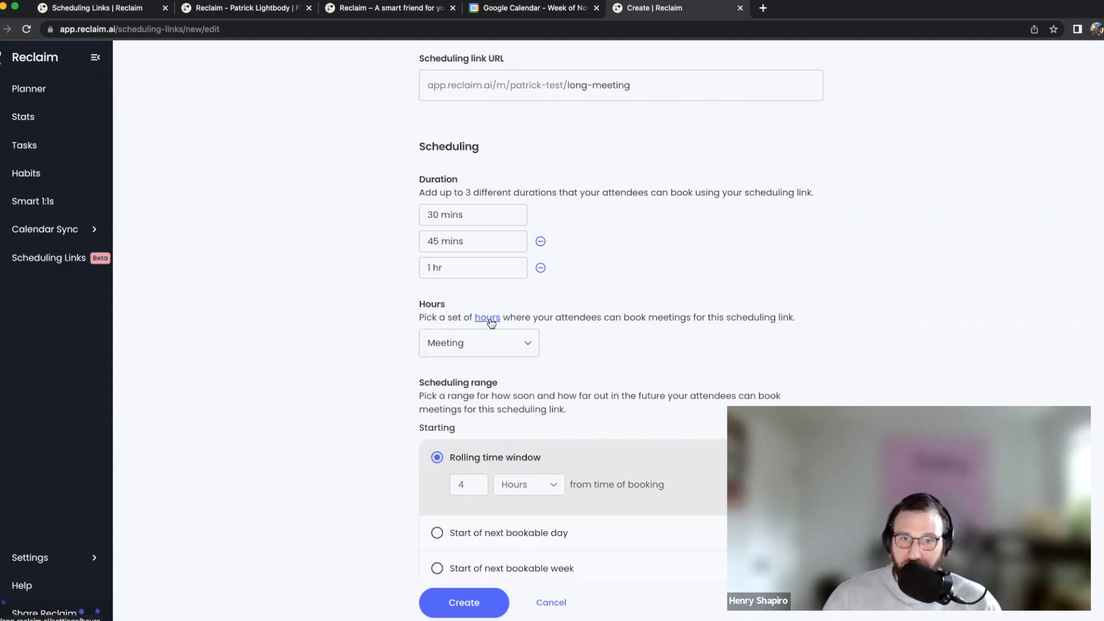
Try Custom hours (no Friday, Monday 12:00pm–3:00pm), then set the link's hours back to Meeting
click(490, 351)
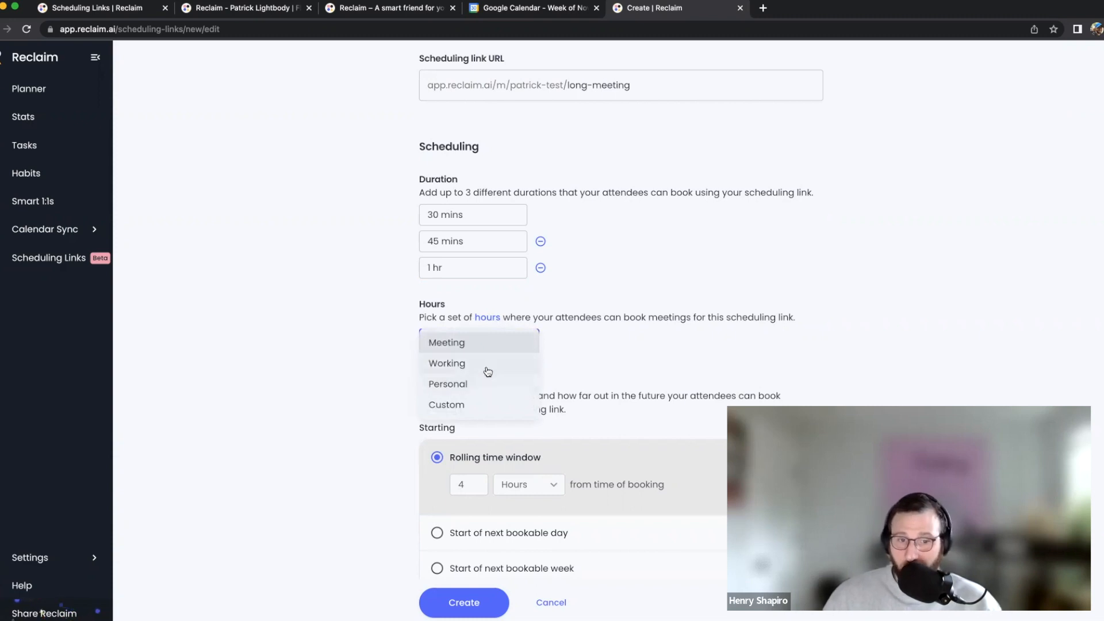
click(476, 404)
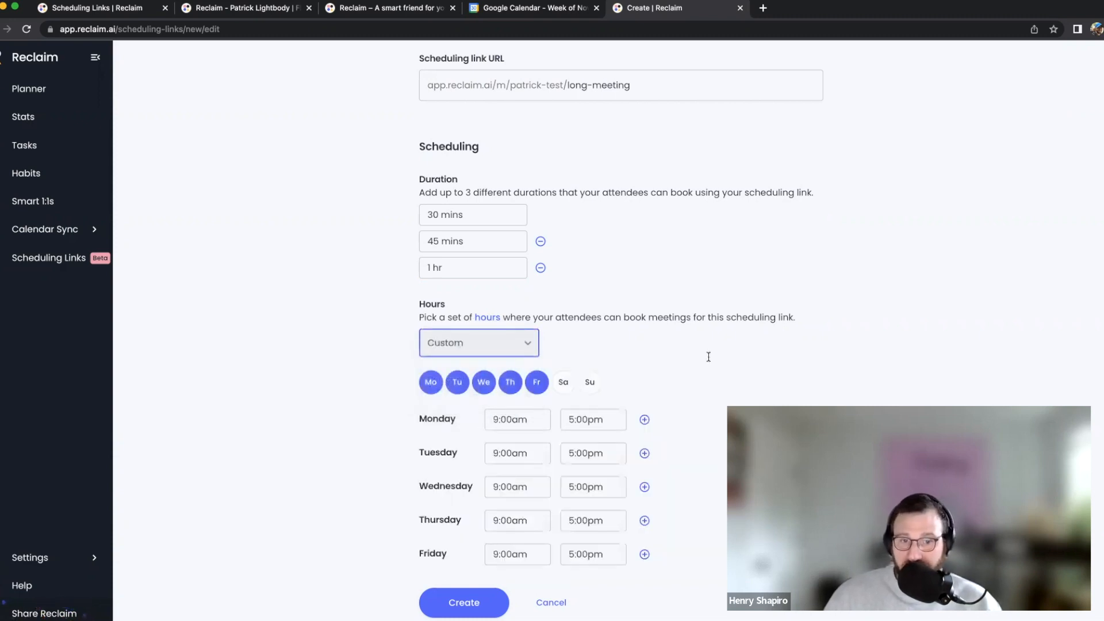
scroll(552, 371, down, 3)
click(537, 215)
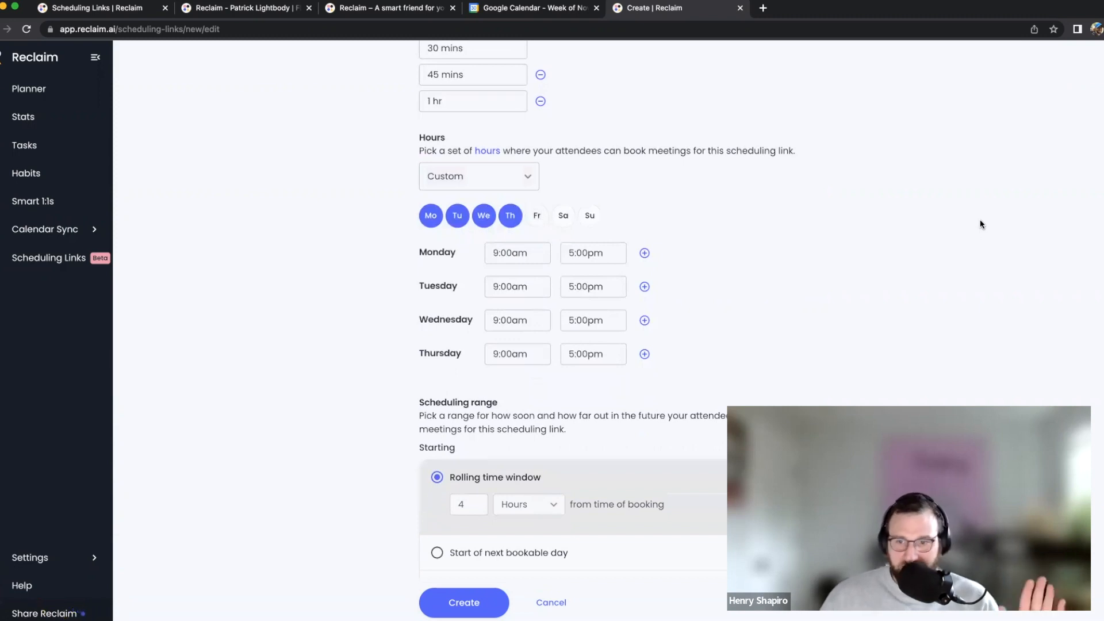
click(494, 253)
text(12pm)
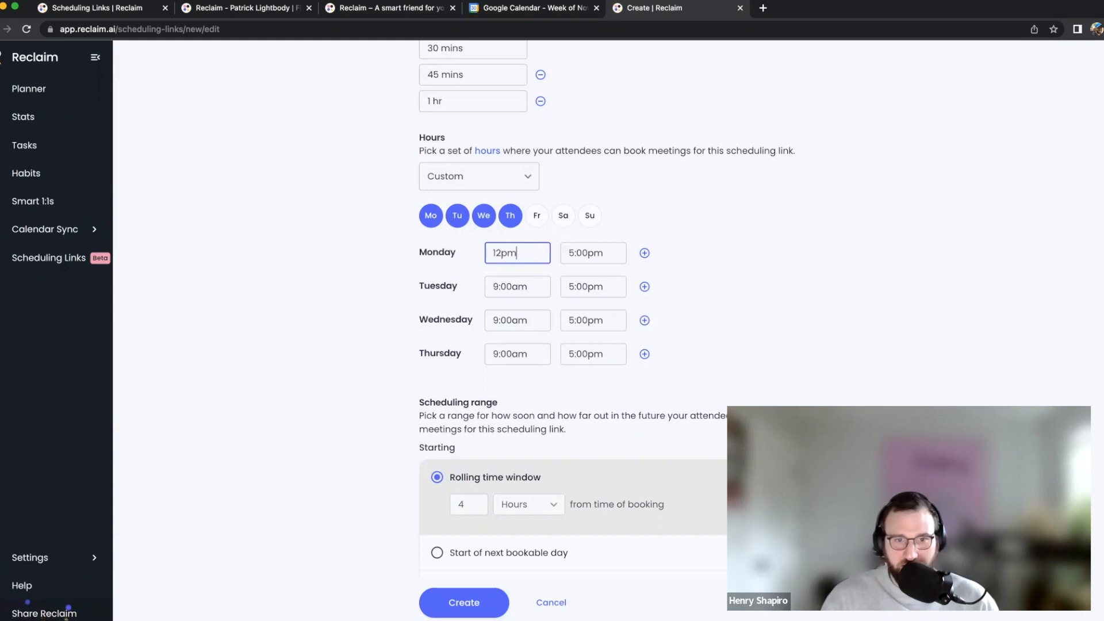
key(Tab)
text(3pm)
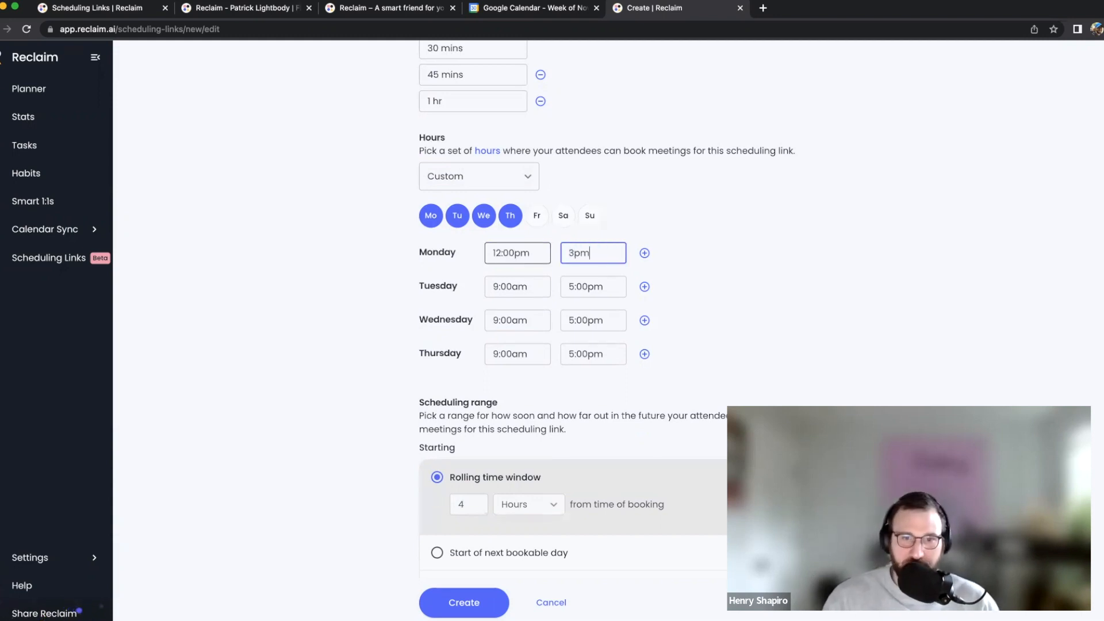
click(524, 285)
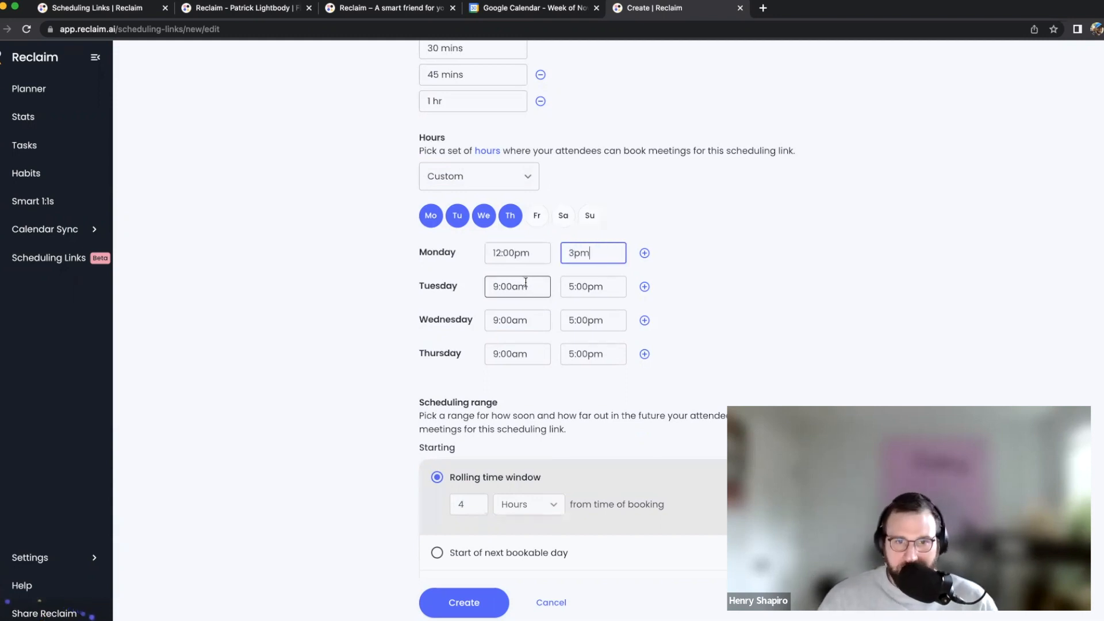
click(510, 181)
click(490, 113)
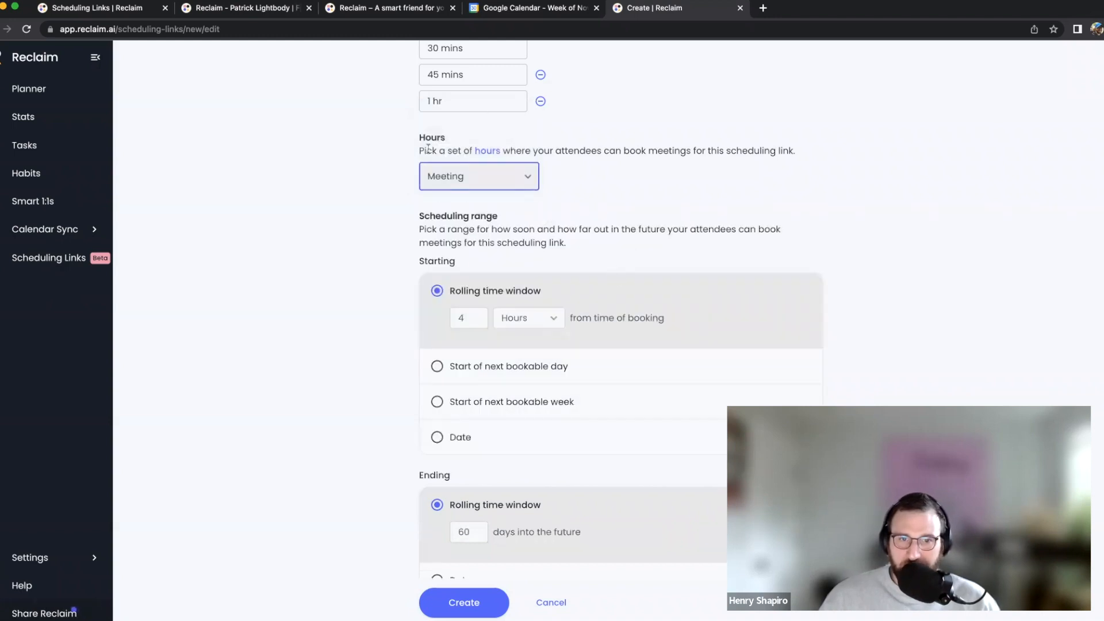
Compare the Personal, Meeting and Working Hours settings in a new tab, then return to the link form
click(480, 153)
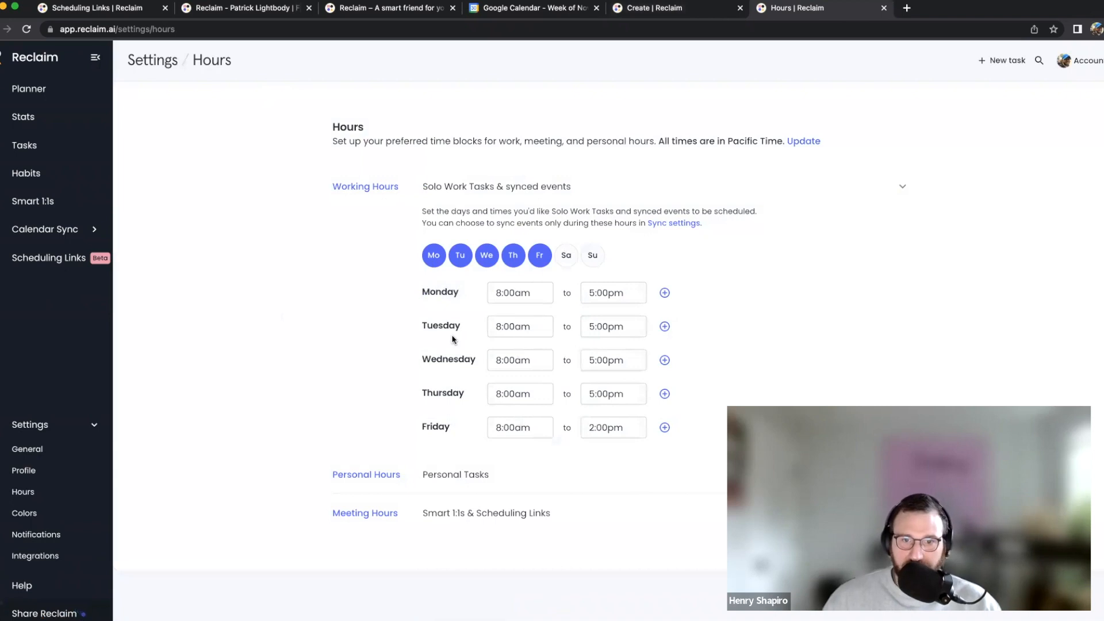
click(646, 477)
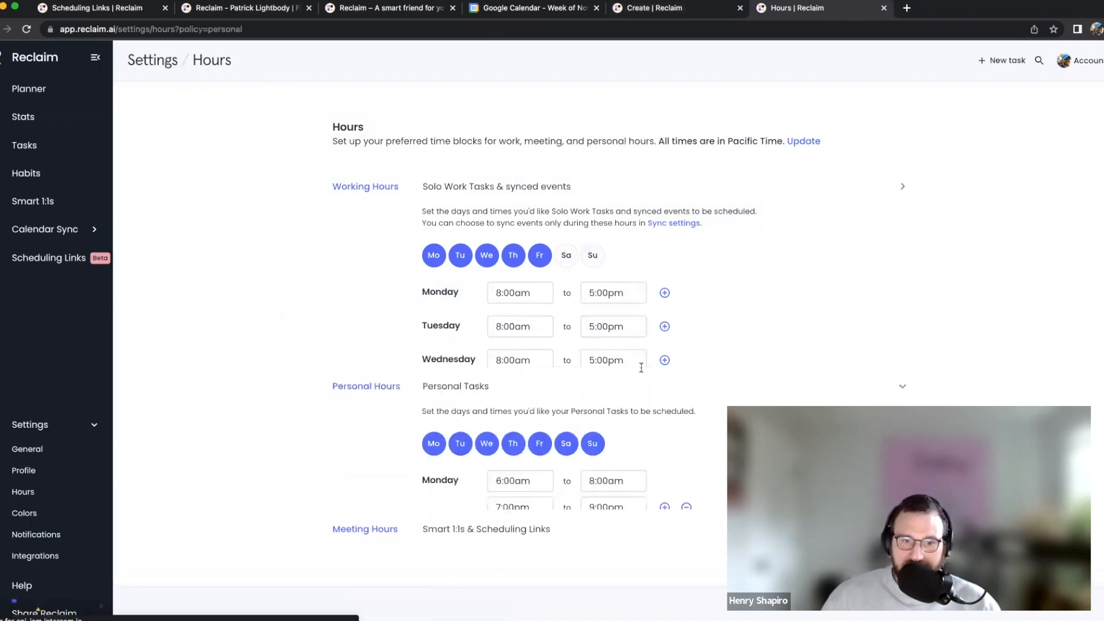
click(566, 574)
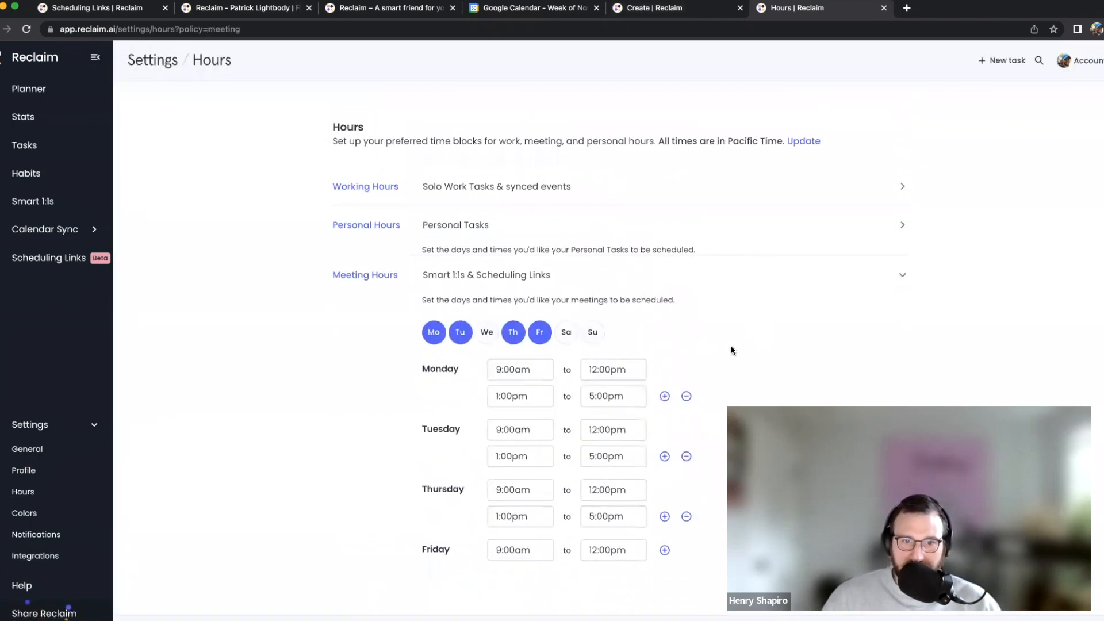
click(576, 196)
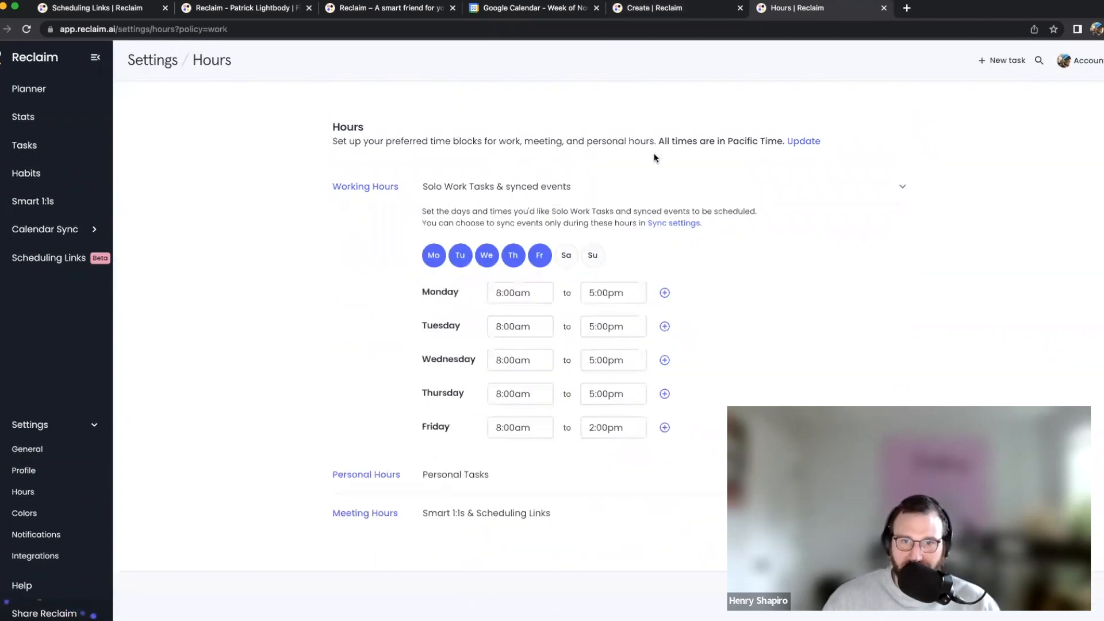
click(661, 12)
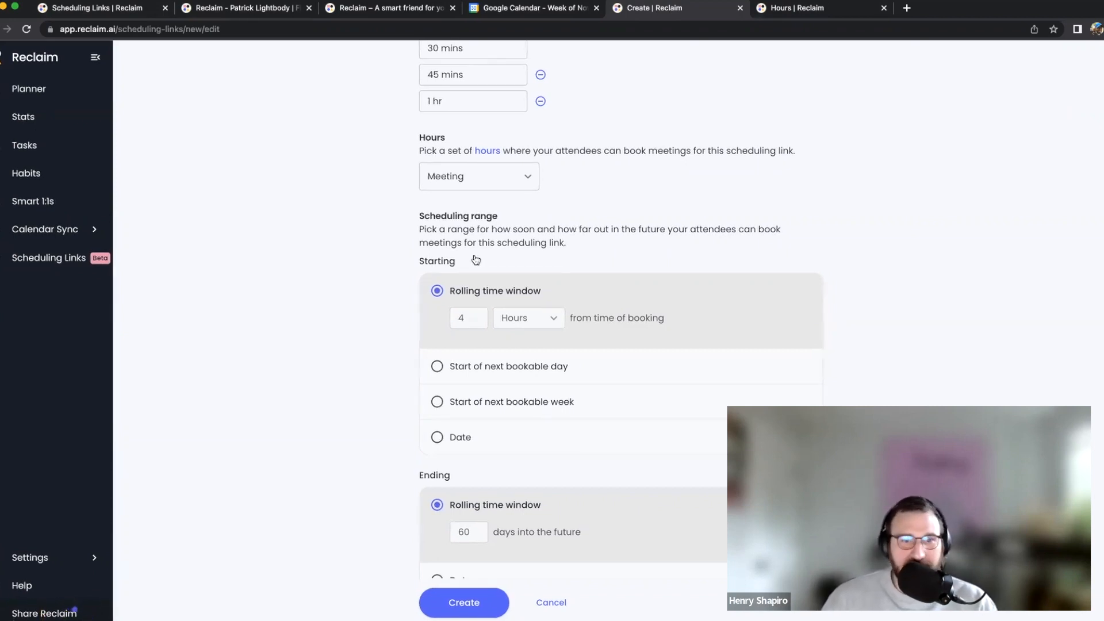
Switch the starting window to Days and raise it to 7
click(546, 317)
click(517, 338)
click(475, 316)
click(475, 316)
click(474, 316)
click(886, 302)
Set the starting window to 30 minutes, then choose 'Start of next bookable day' instead
click(560, 318)
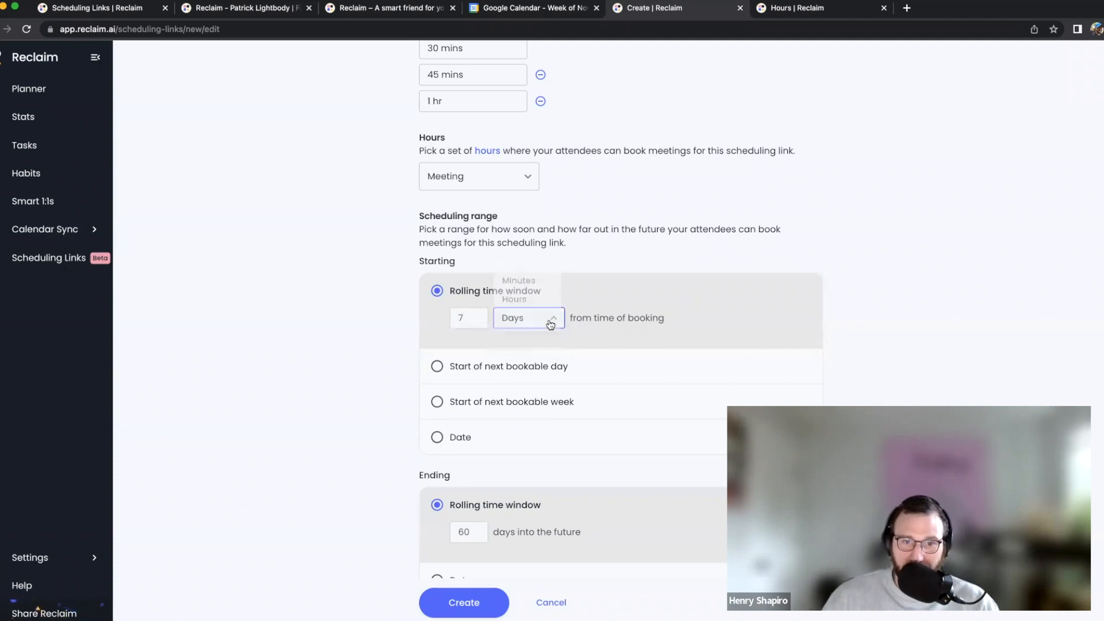
click(540, 282)
click(460, 319)
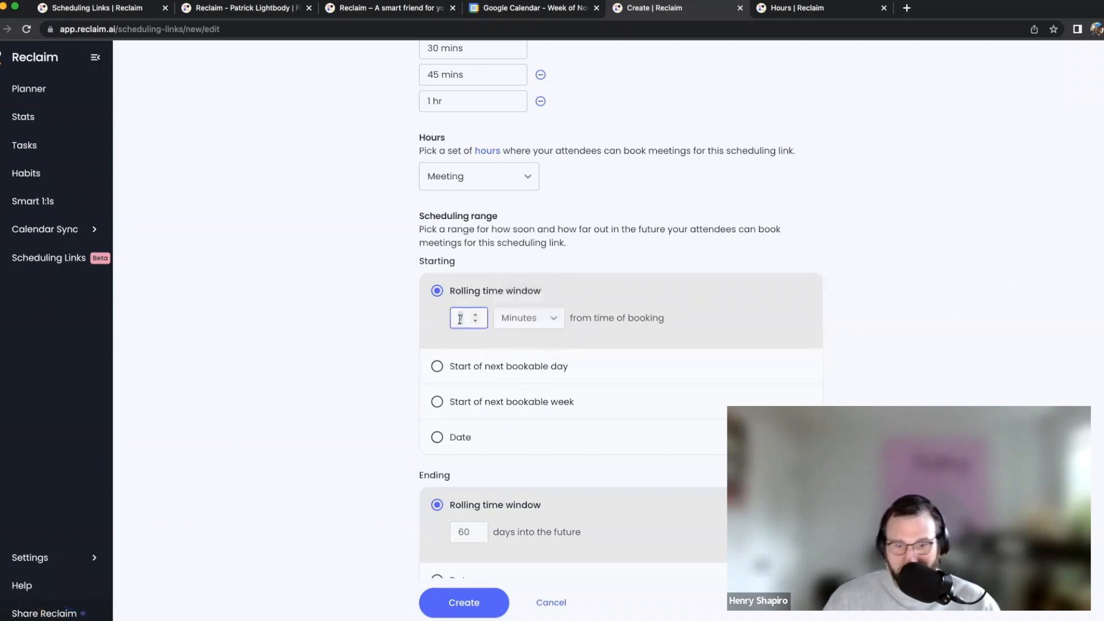
text(30)
click(1017, 260)
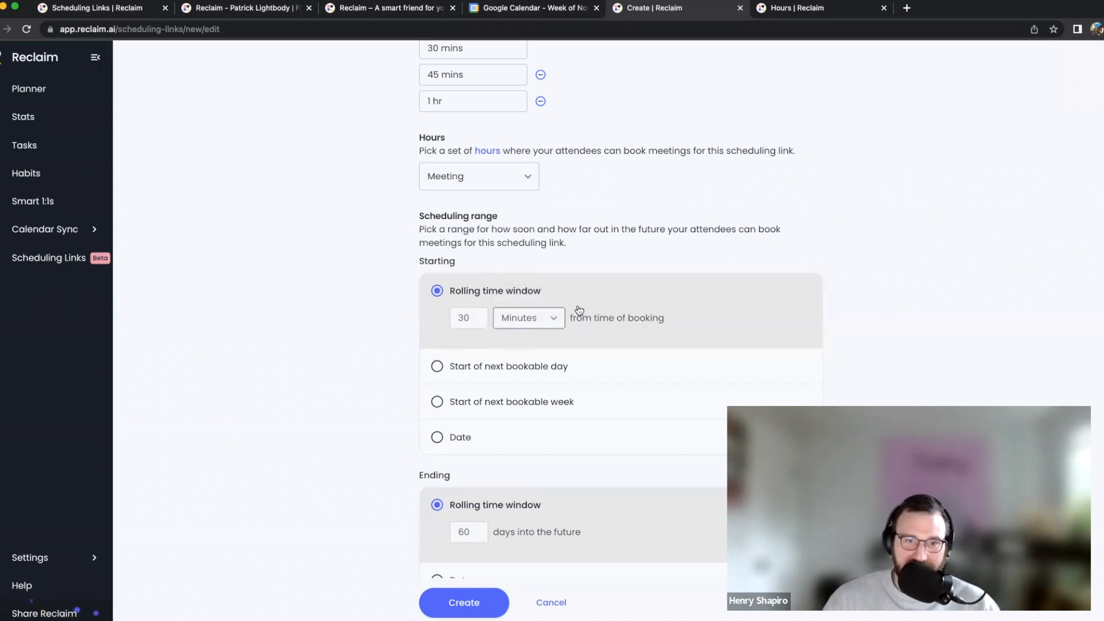
click(507, 371)
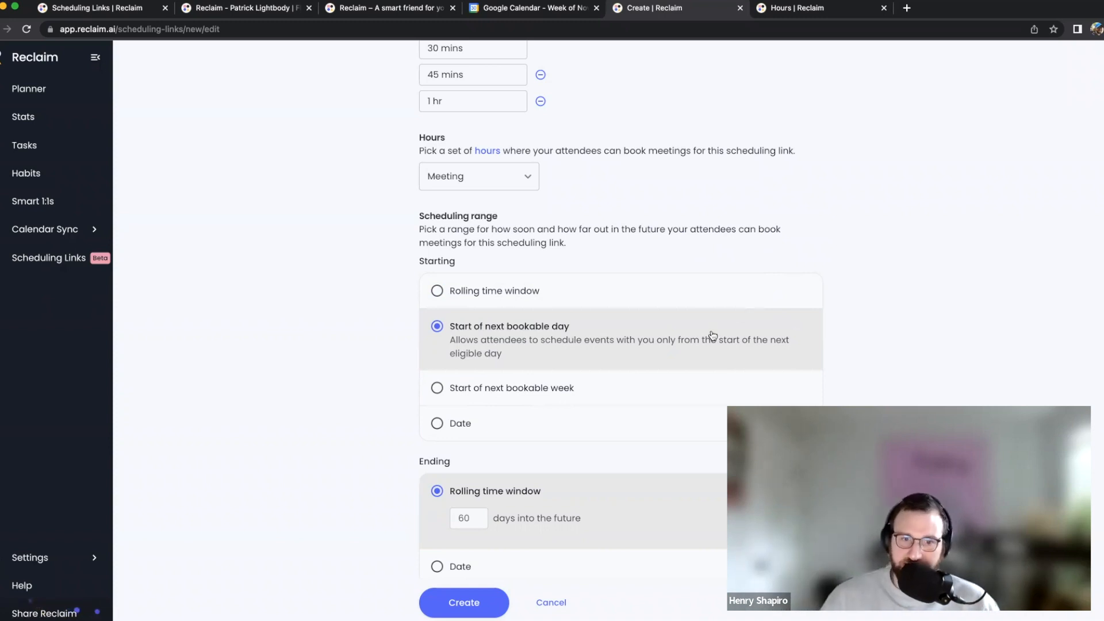
click(640, 382)
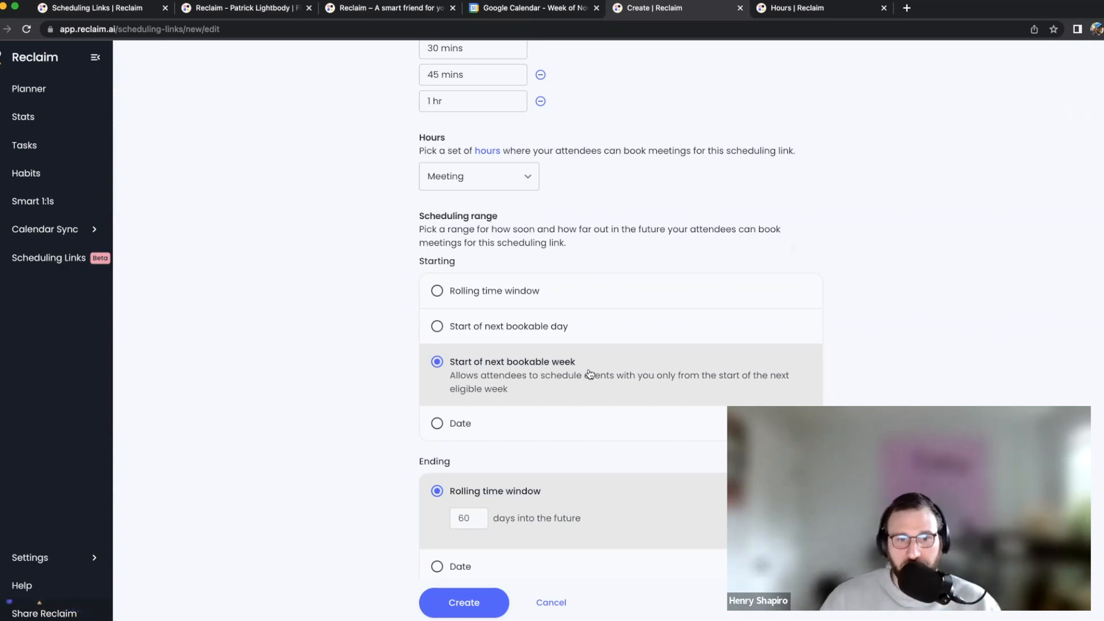
click(598, 423)
click(520, 423)
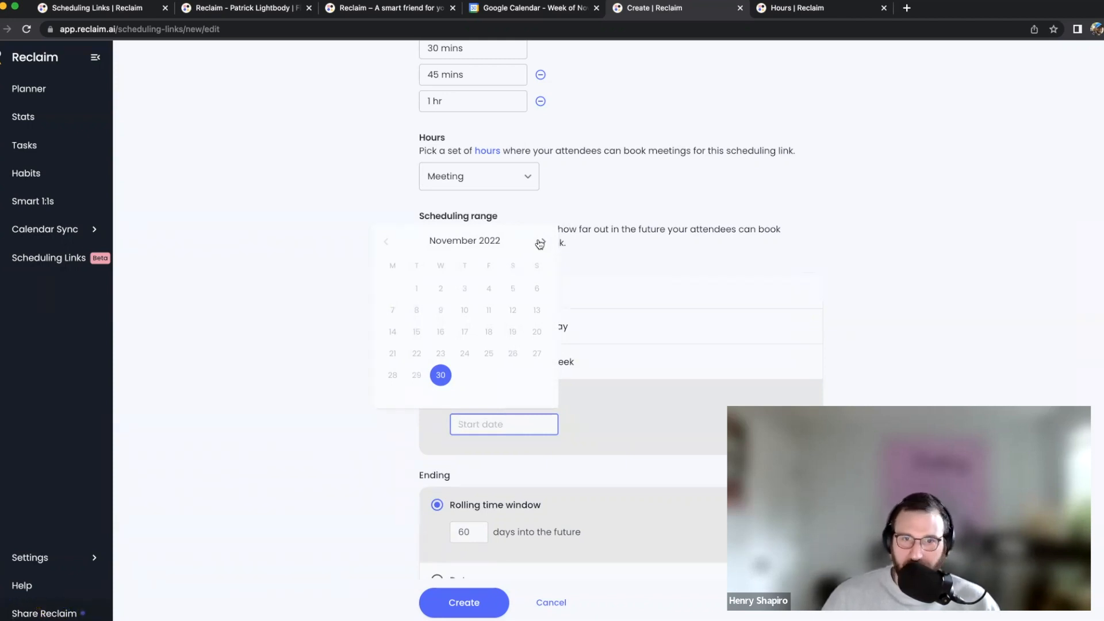
click(541, 242)
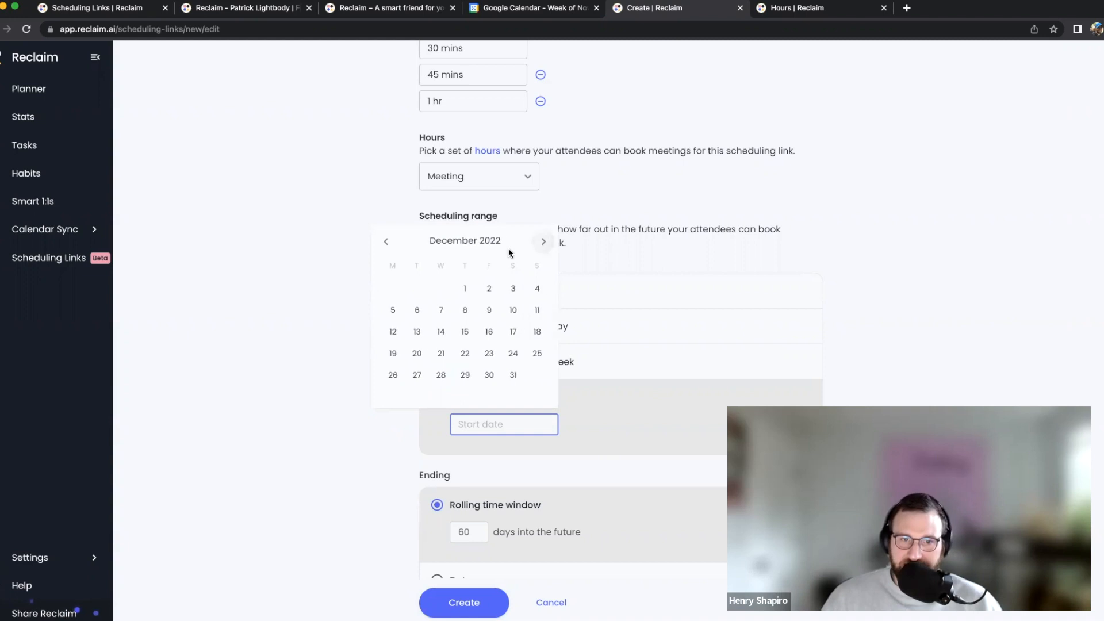
click(874, 205)
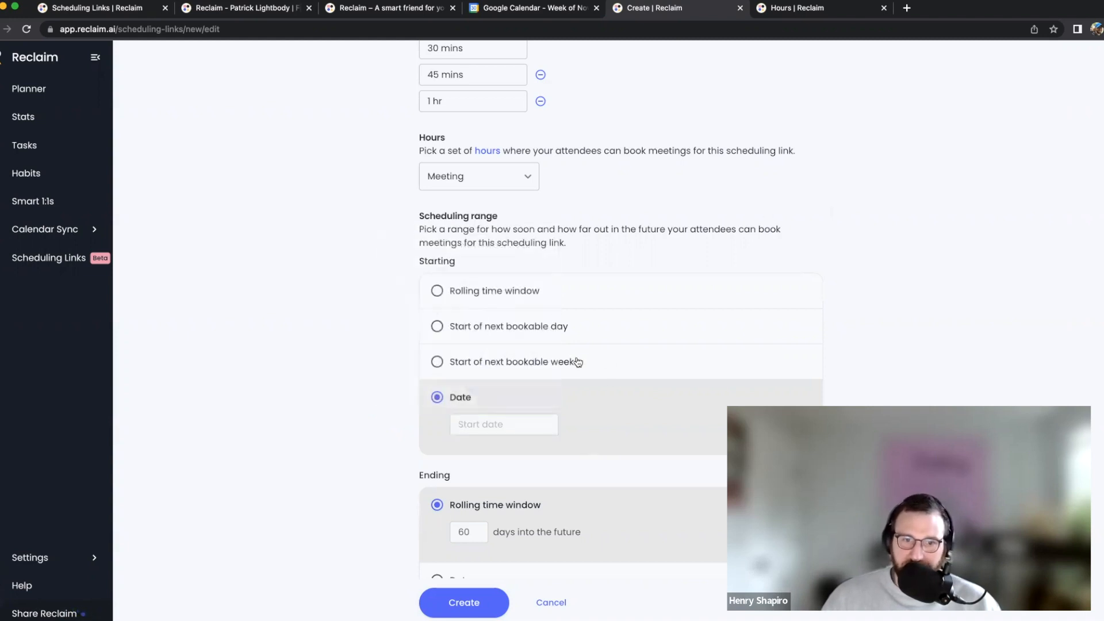
click(540, 340)
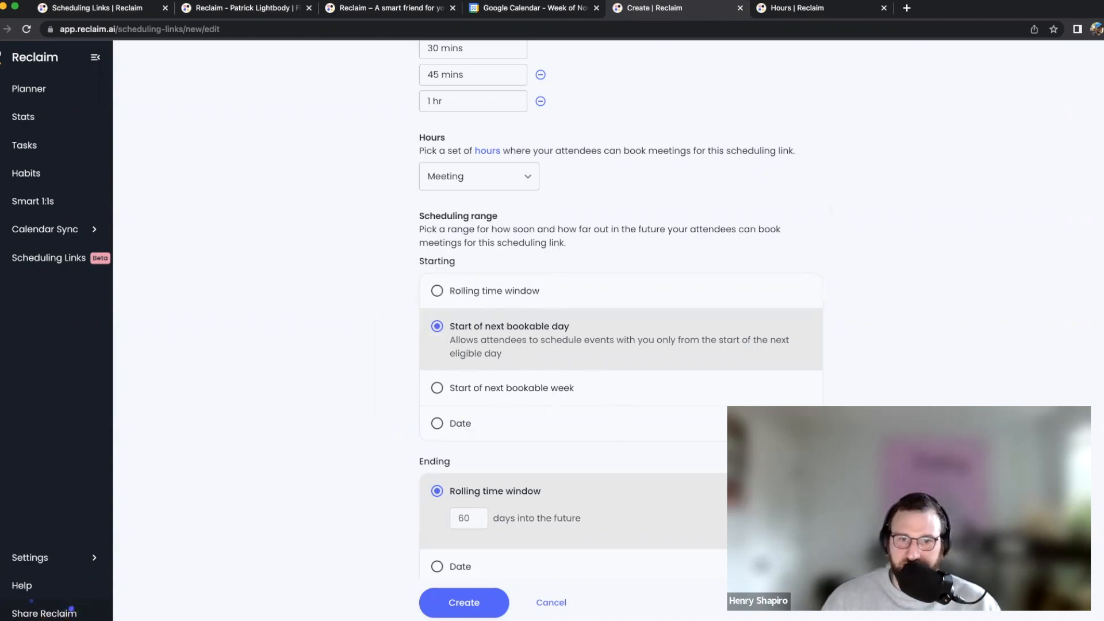
scroll(656, 336, down, 2)
Scroll down the new link form toward the Other details section
scroll(656, 337, down, 5)
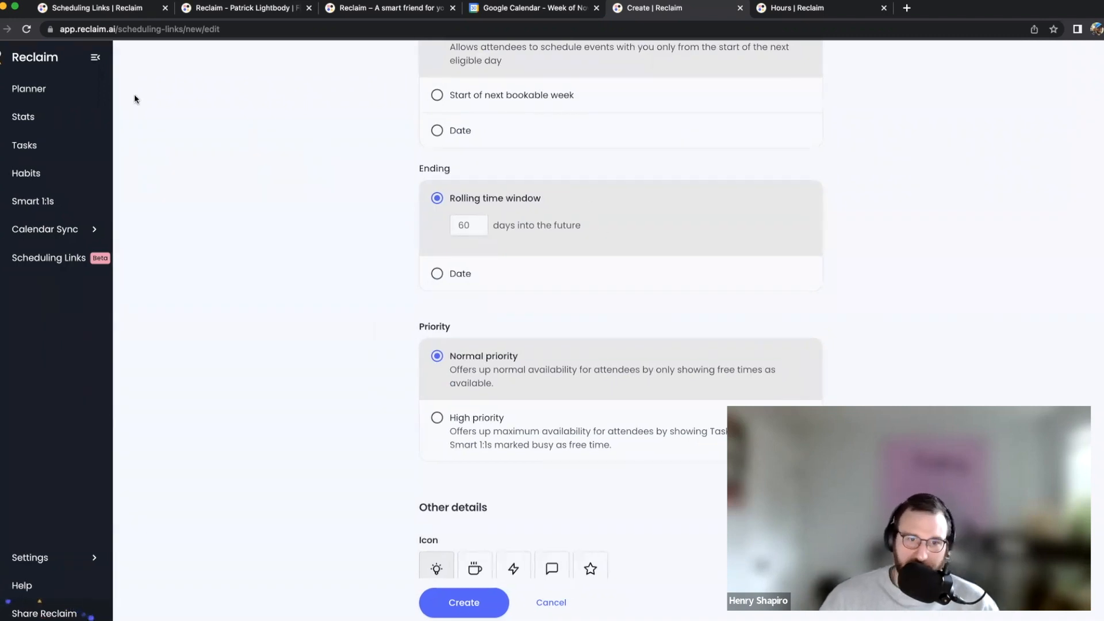
scroll(920, 241, down, 2)
scroll(918, 242, down, 3)
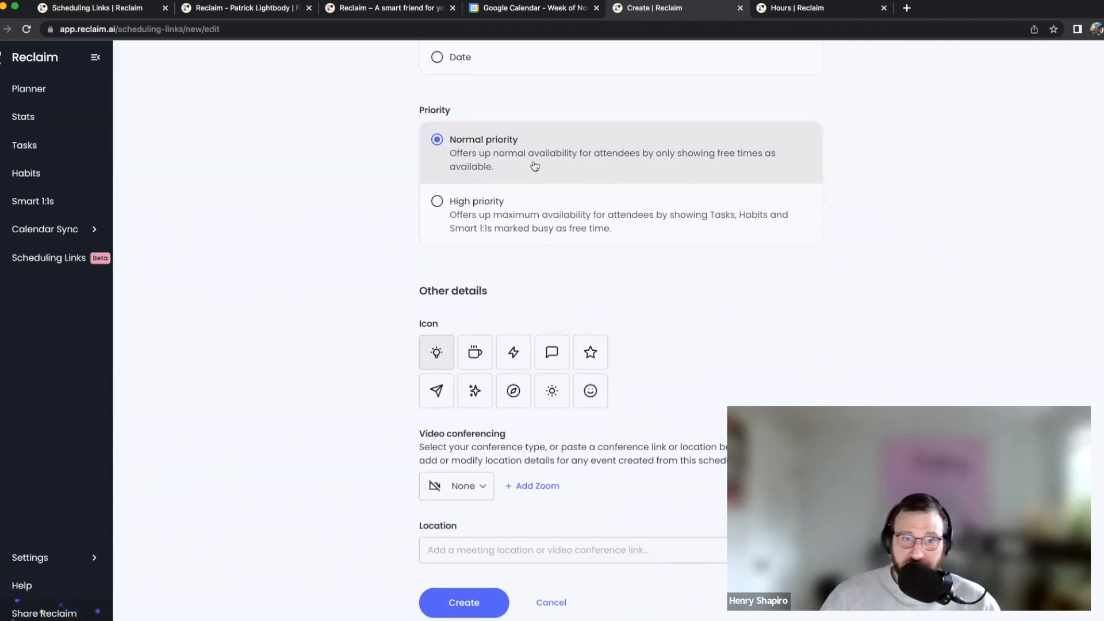
scroll(535, 166, down, 1)
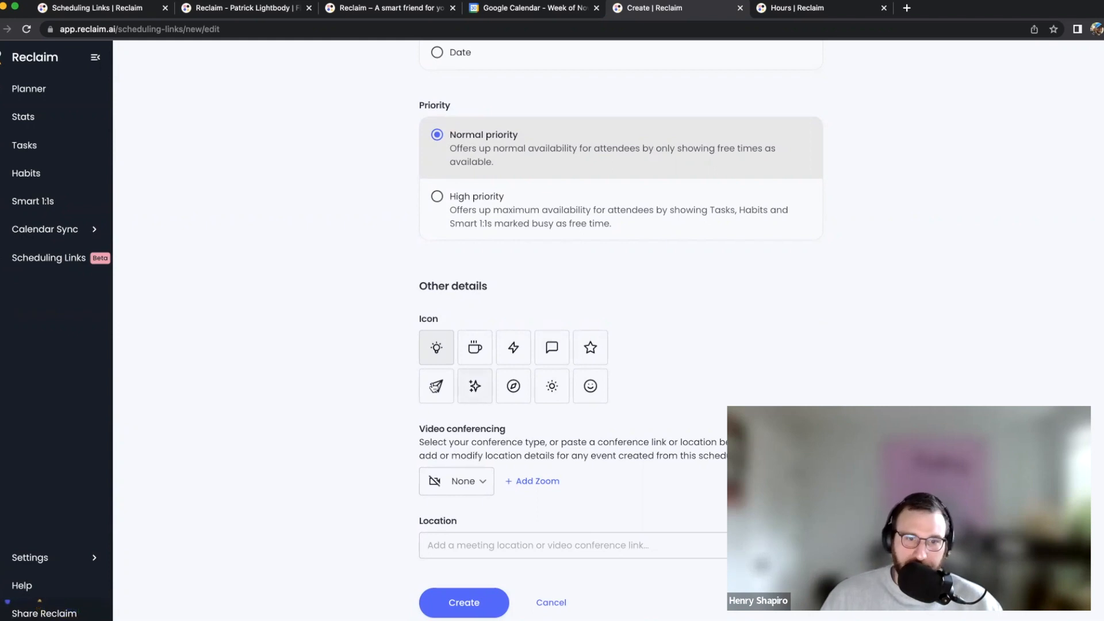
Make the smiley face the link's icon and leave video conferencing at None
click(585, 390)
scroll(614, 370, down, 3)
click(477, 351)
click(618, 345)
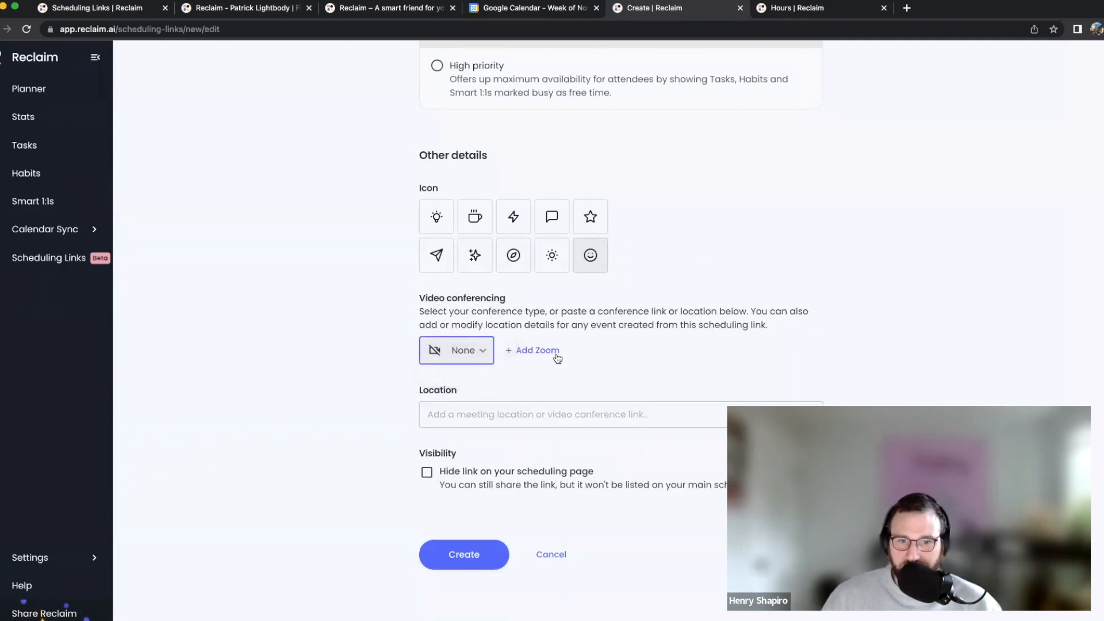
click(468, 362)
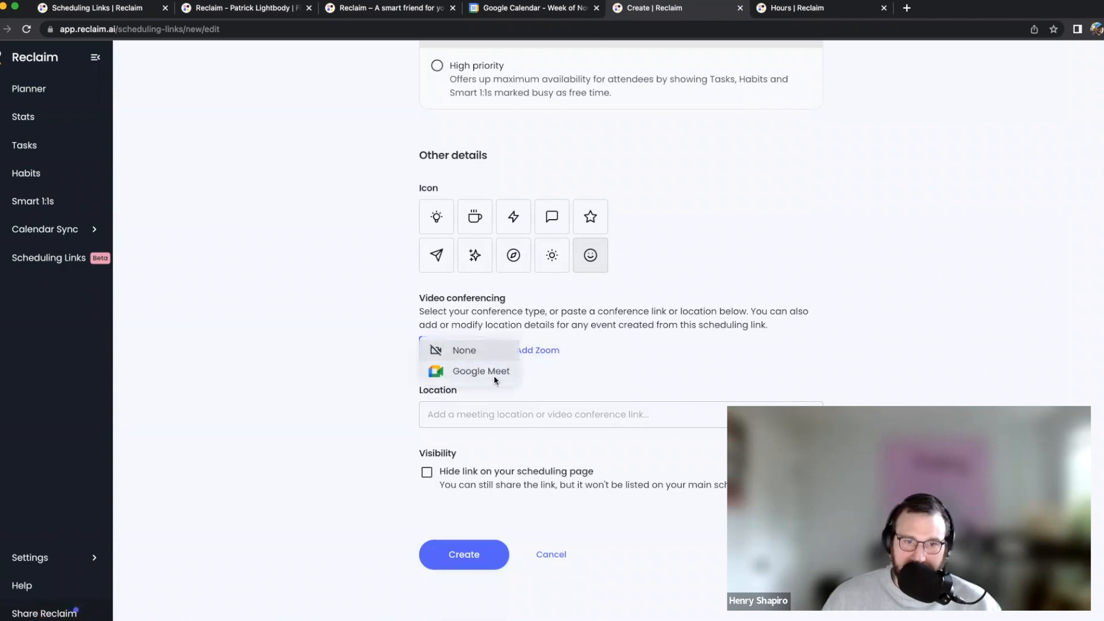
click(654, 390)
Enter 'My house' as the location, then replace it with a pasted Zoom meeting URL
click(527, 412)
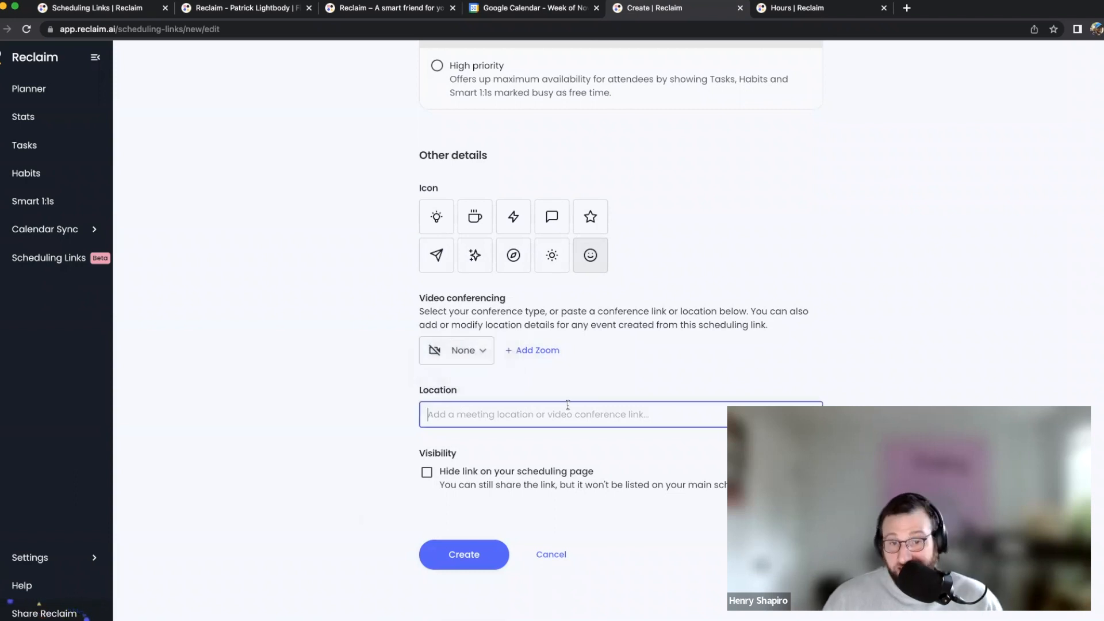
text(My )
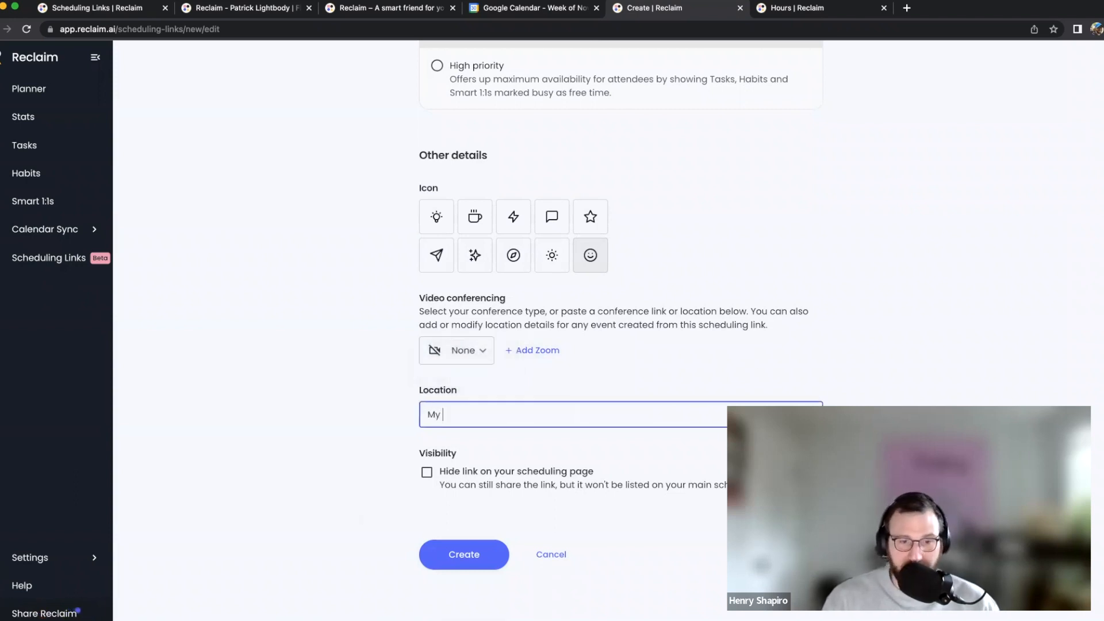
text(house)
key(super+a)
key(BackSpace)
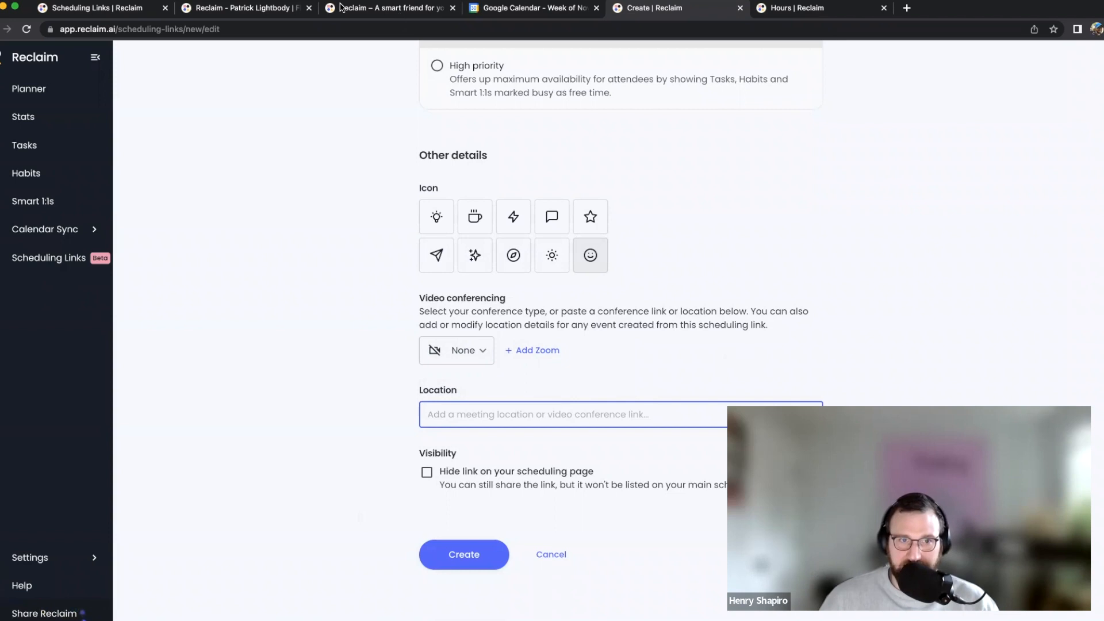
key(super+v)
drag(653, 415, 906, 412)
click(849, 397)
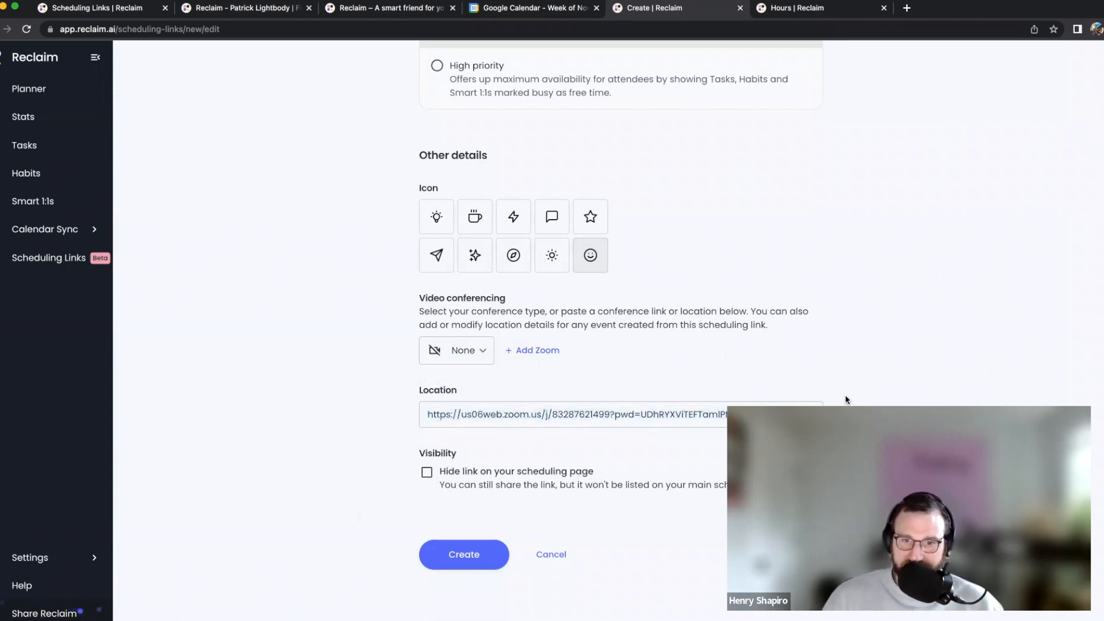
Clear the Zoom link from the Location field
triple_click(721, 415)
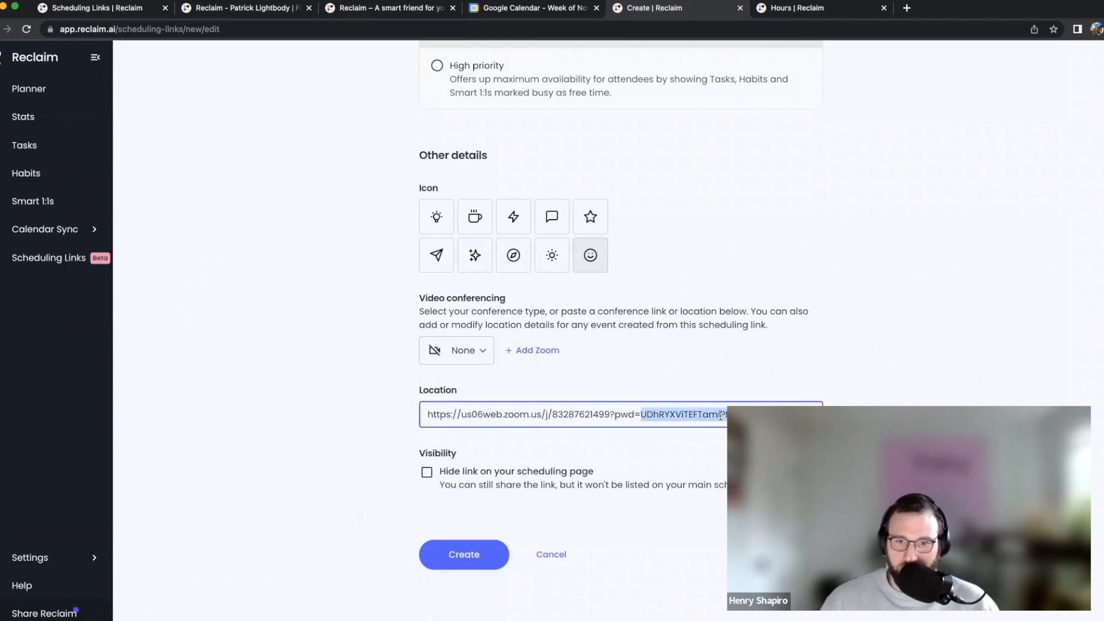
key(BackSpace)
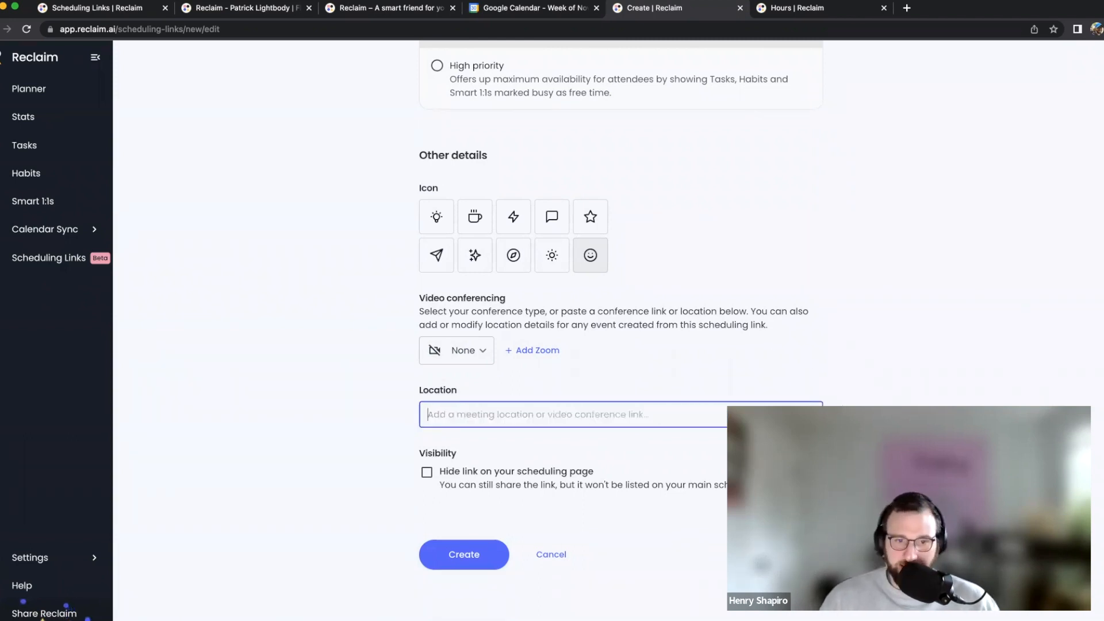
click(799, 230)
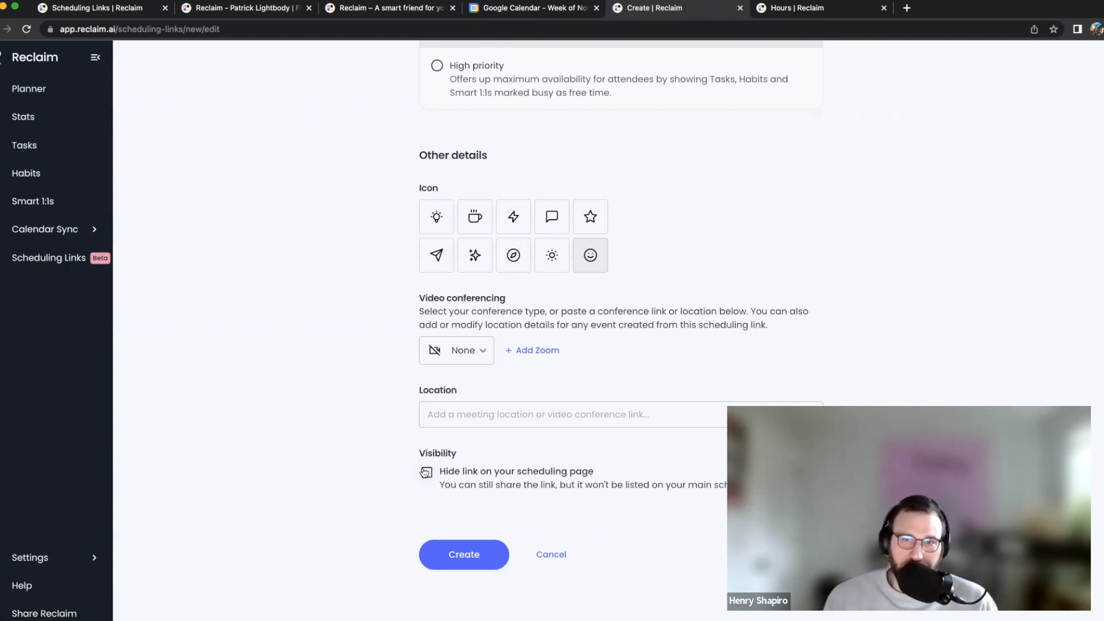
Open the public scheduling page in a new tab, then return to the link form
key(ctrl+Tab)
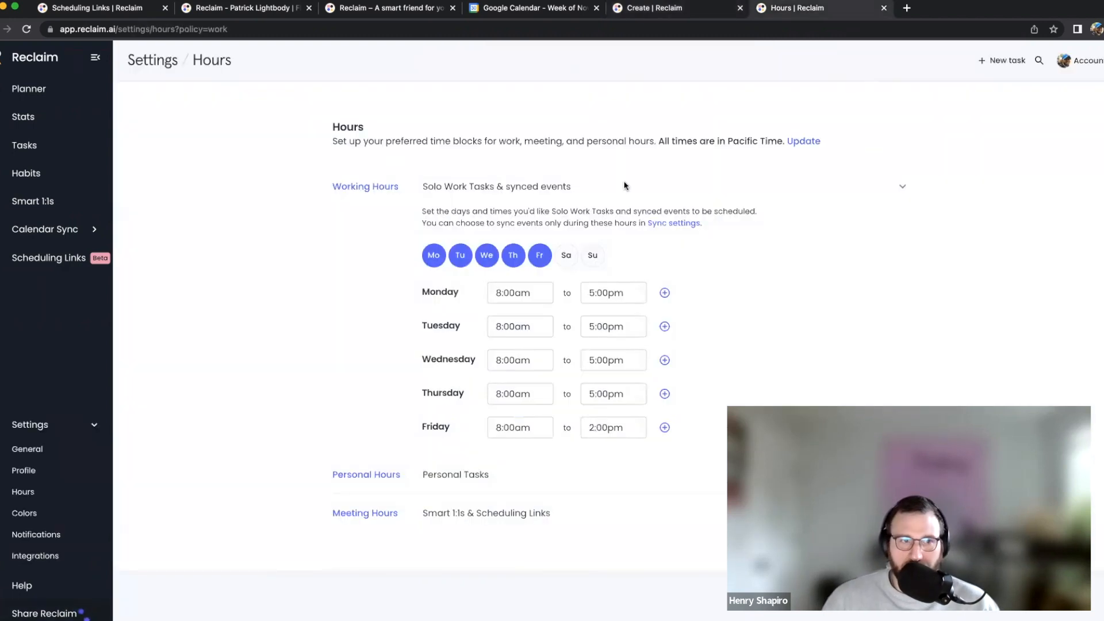
click(37, 257)
click(908, 132)
click(907, 8)
text(https://app.reclaim.ai/m/patrick-test)
key(Return)
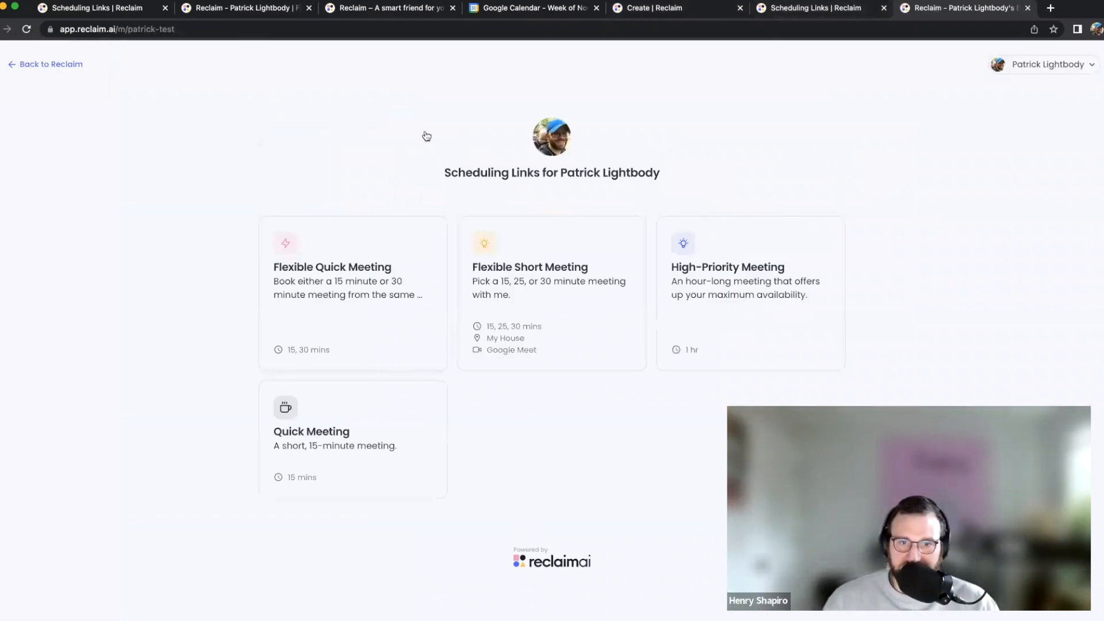
click(787, 8)
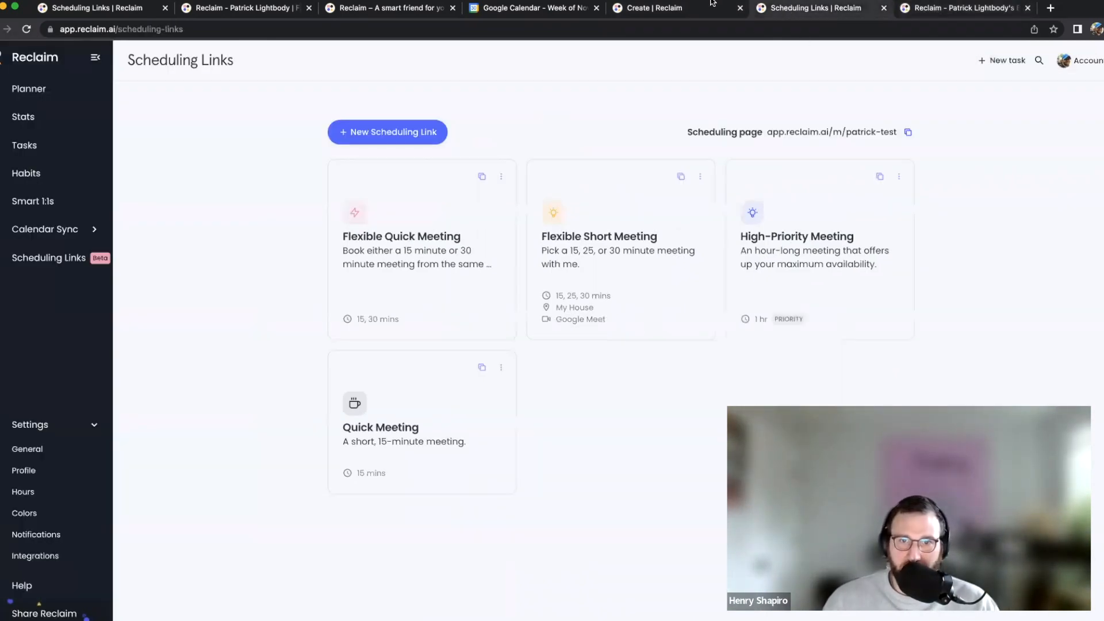
click(667, 8)
Tick 'Hide link on your scheduling page' and create the Long Meeting link
click(428, 472)
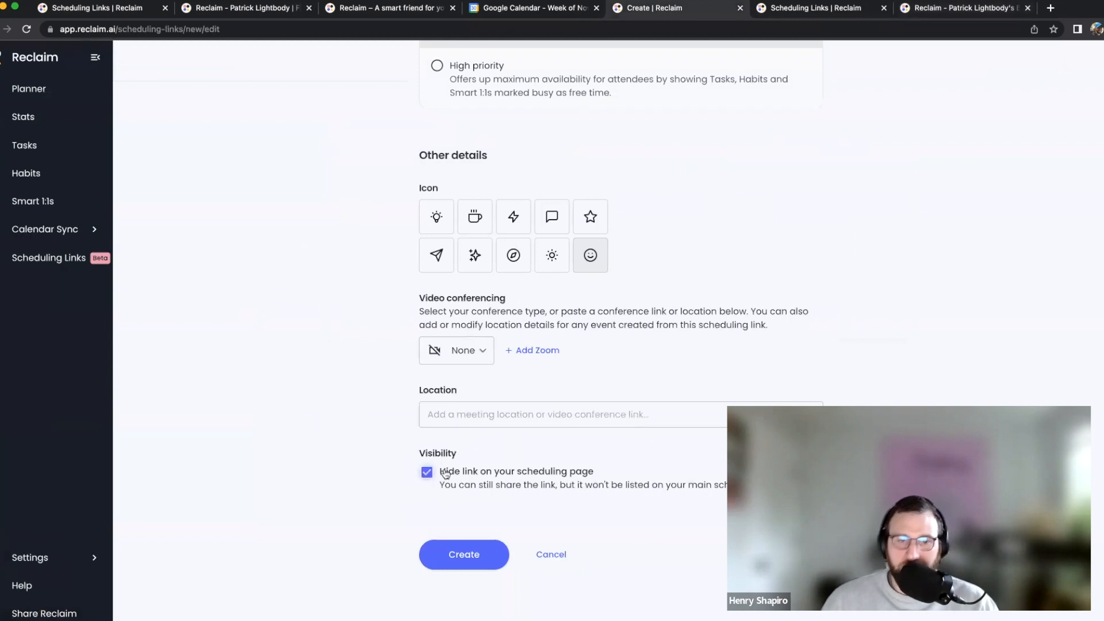
scroll(619, 493, up, 15)
scroll(618, 491, down, 15)
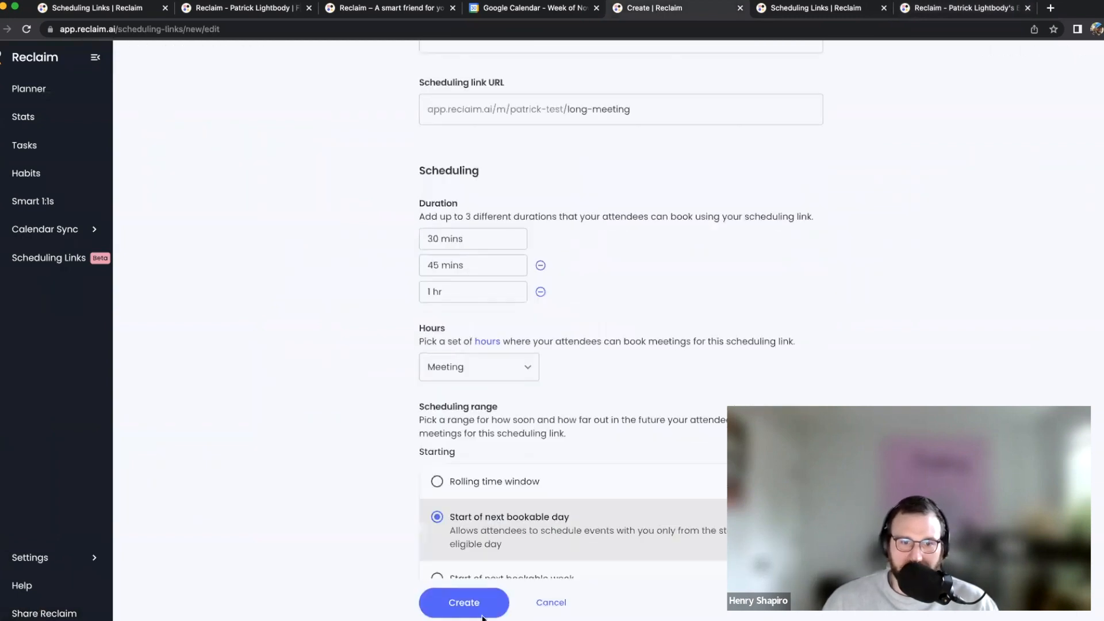
click(463, 601)
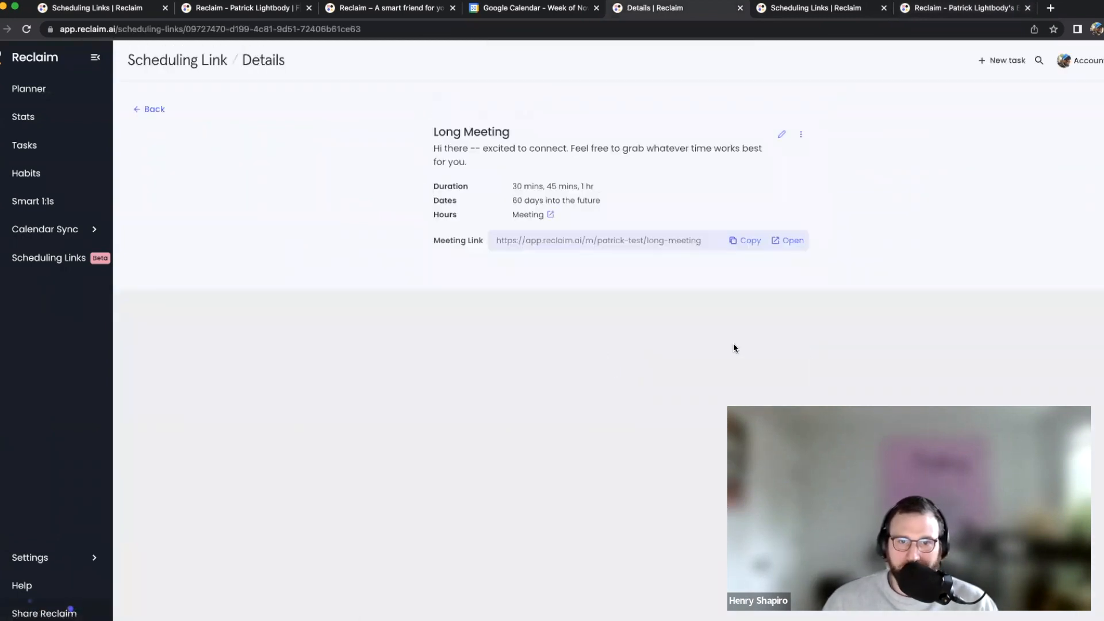
Copy the Long Meeting card's link and load its booking page in a new tab
click(750, 244)
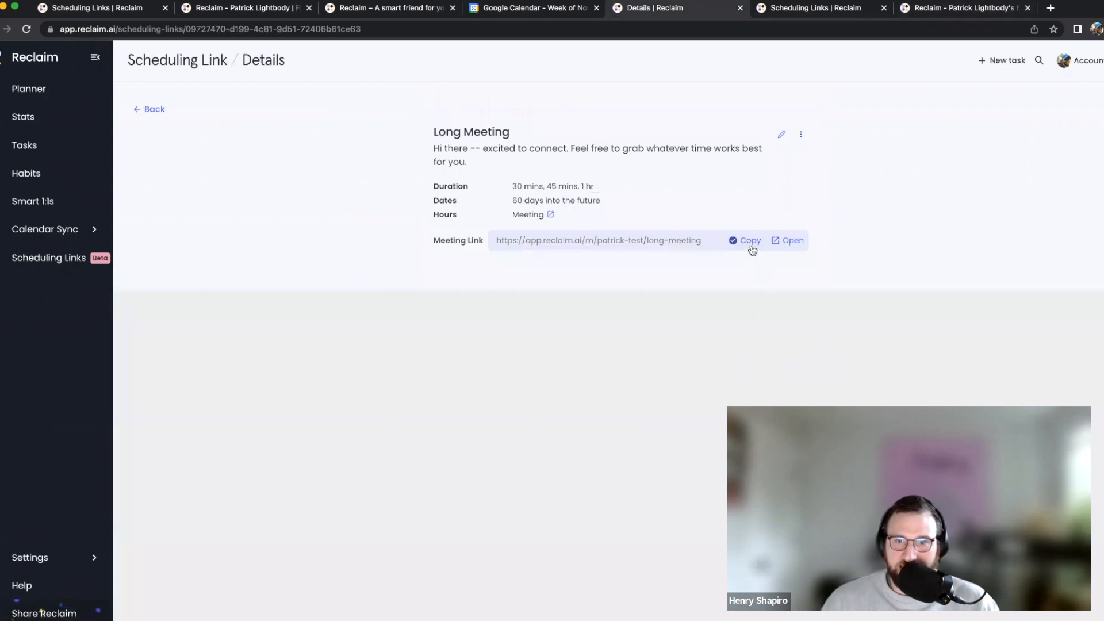
click(154, 110)
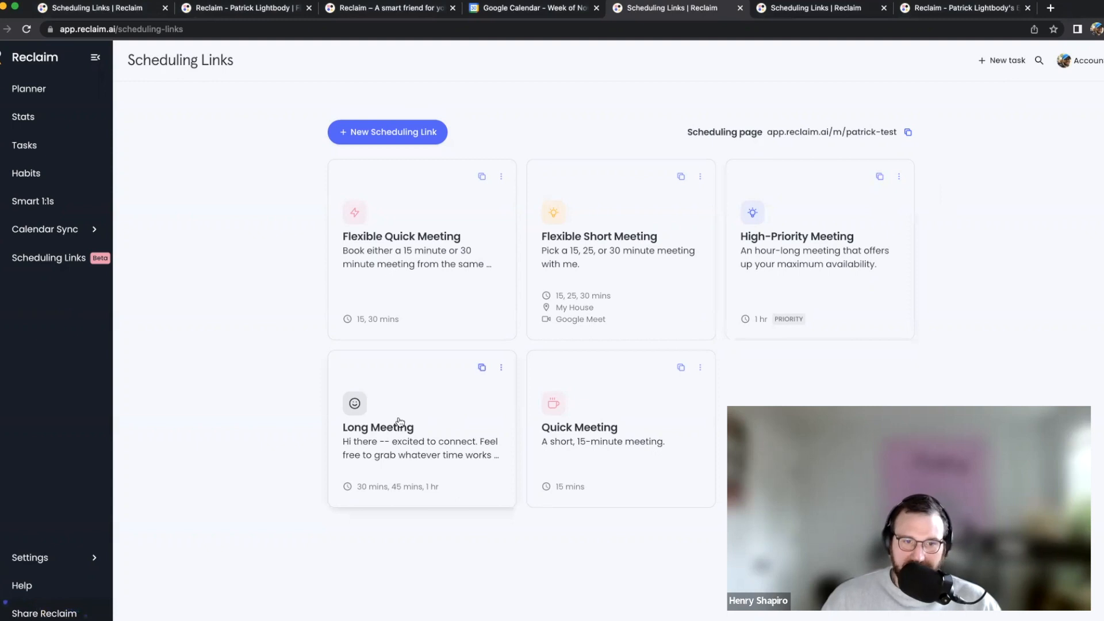
click(482, 367)
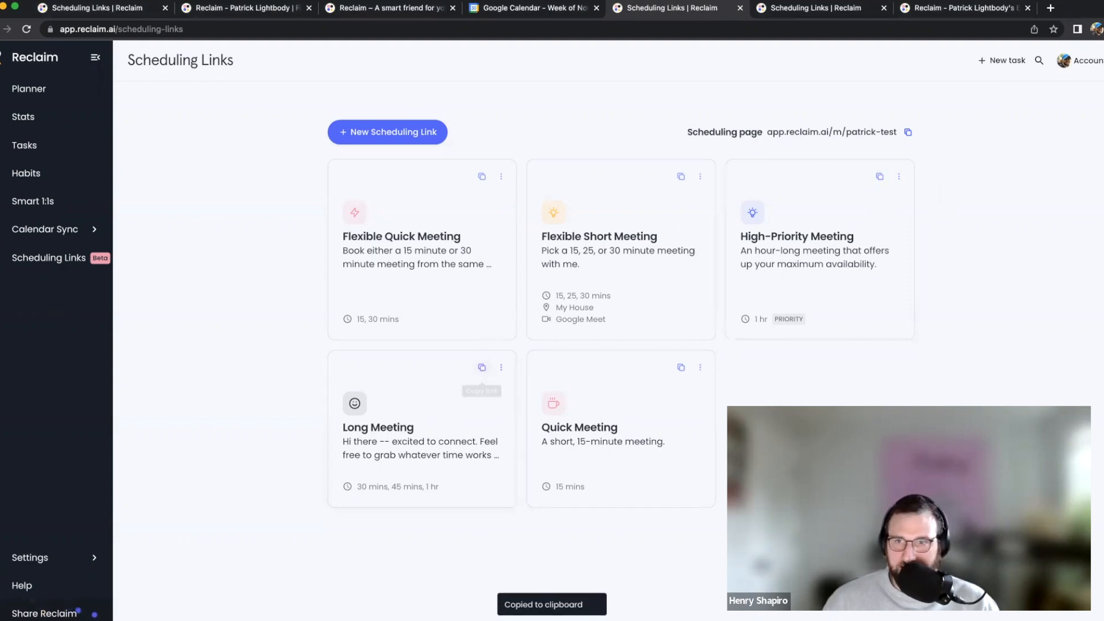
click(1051, 7)
key(ctrl+v)
key(Return)
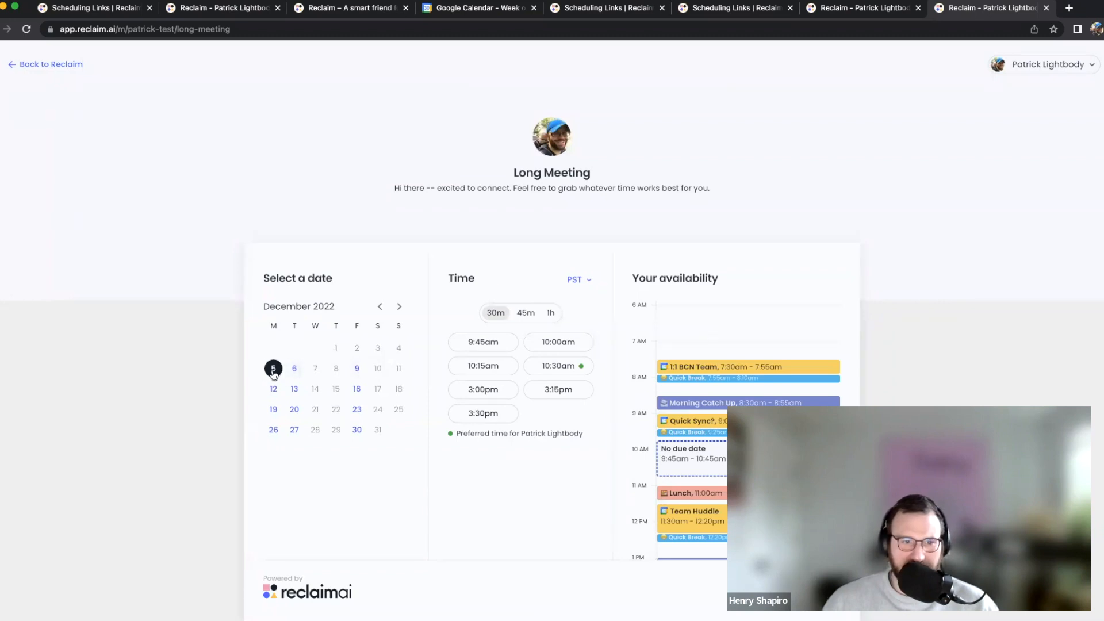
Reload the public scheduling page to confirm Long Meeting is absent, then return to Scheduling Links
click(871, 11)
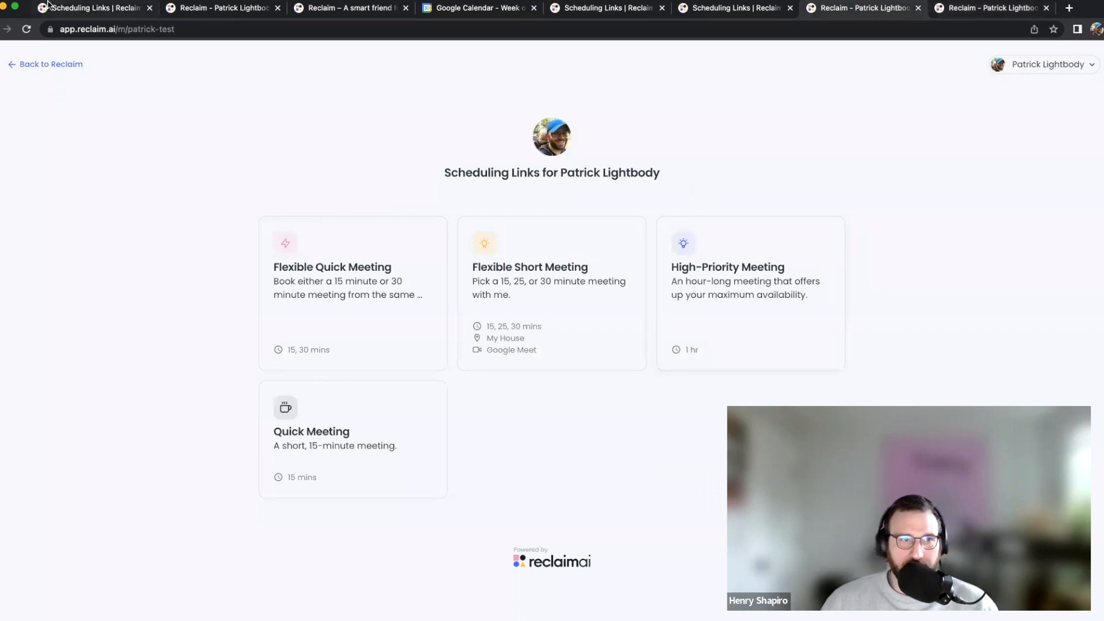
click(23, 30)
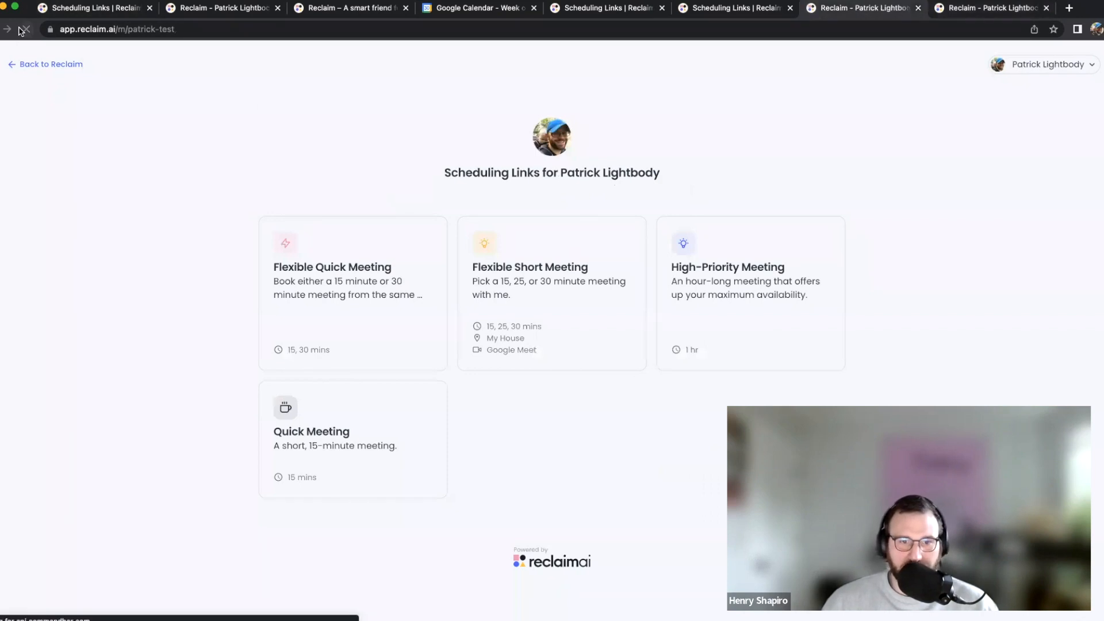
click(972, 8)
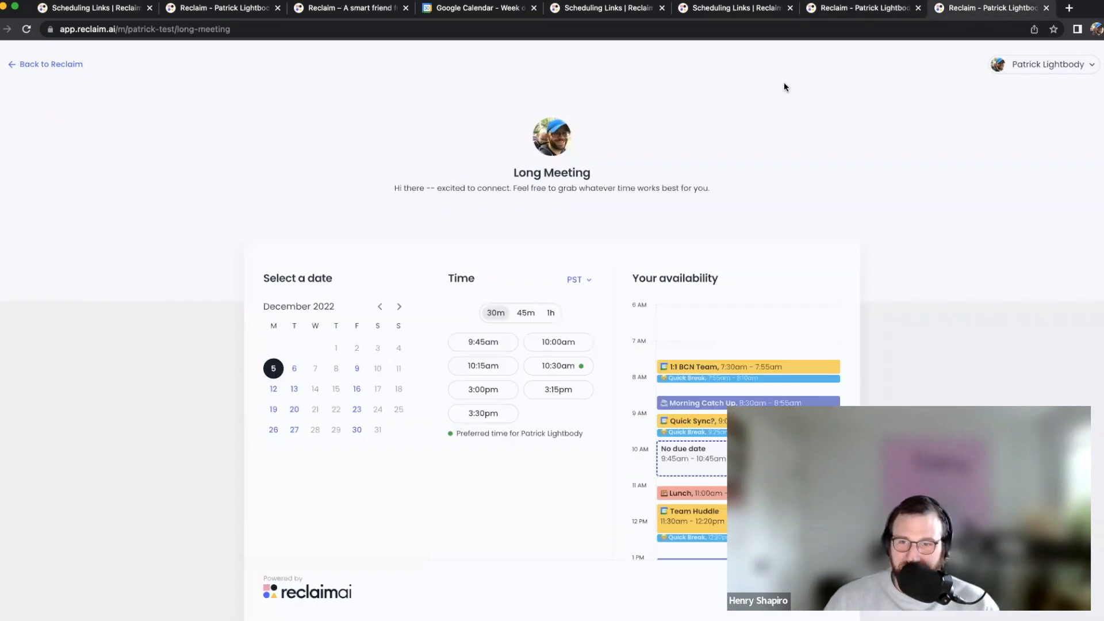
click(851, 9)
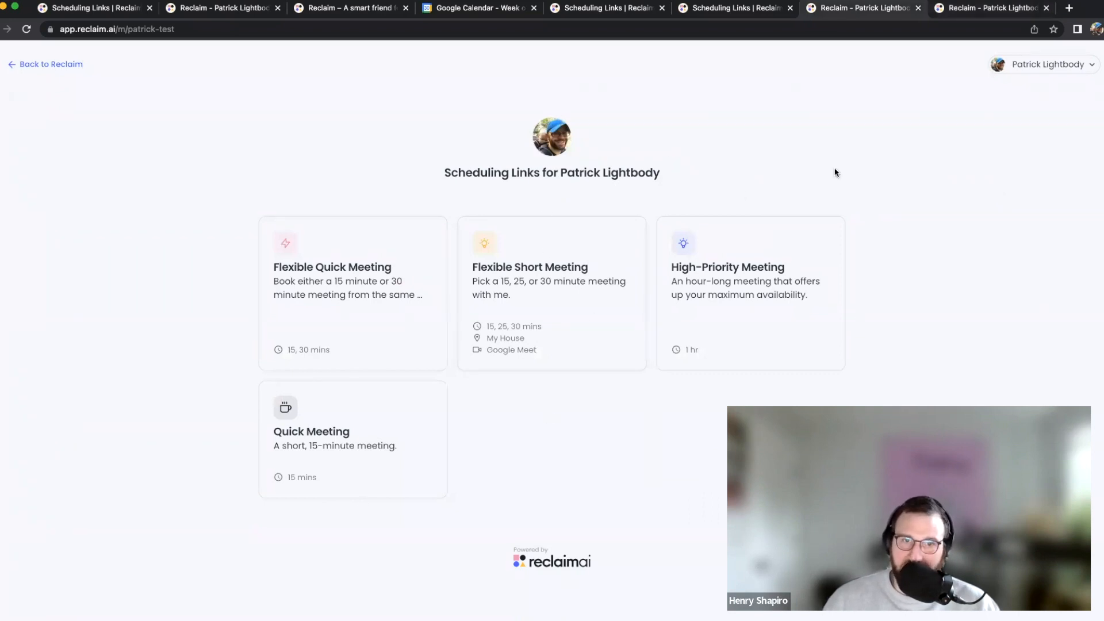
click(741, 9)
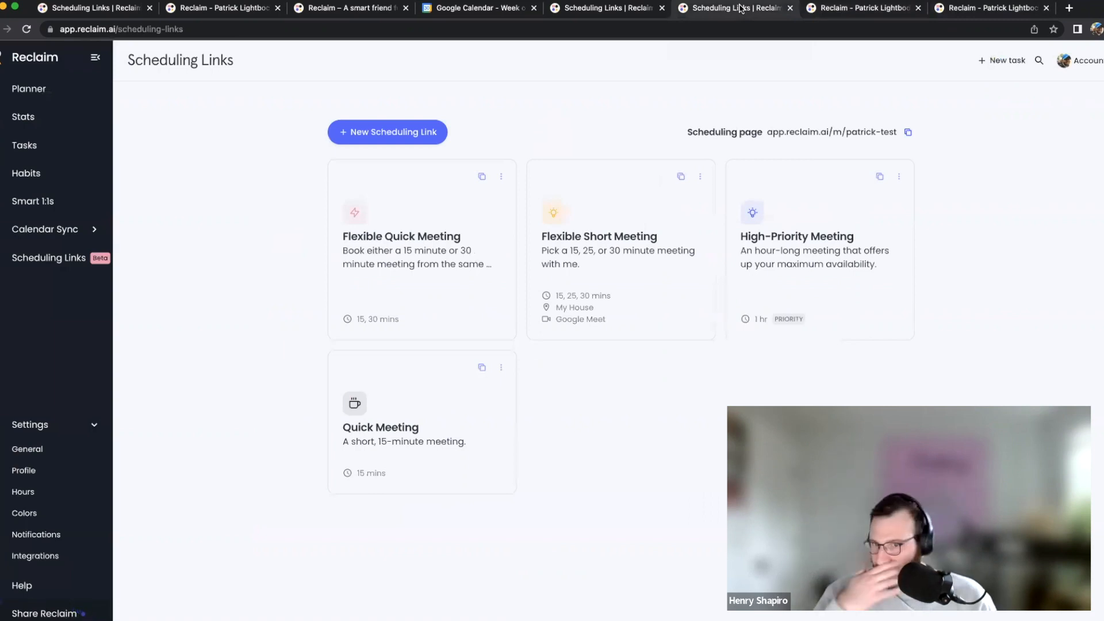
Inspect the Quick Meeting, Flexible Short Meeting and High-Priority Meeting links, then show the Long Meeting booking tab
click(501, 366)
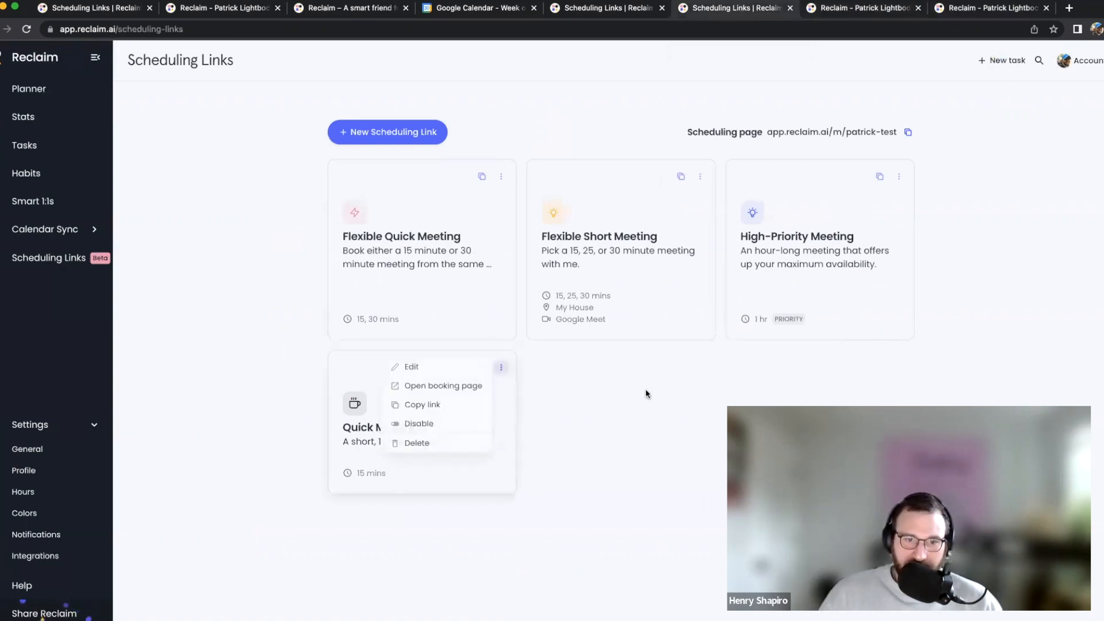
click(644, 389)
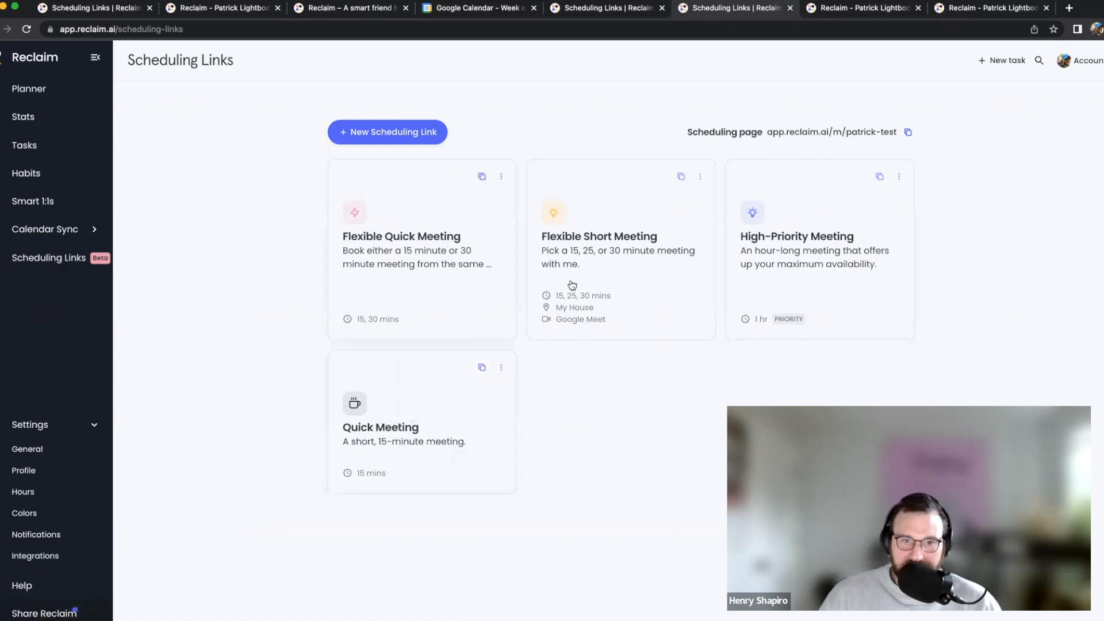
click(619, 244)
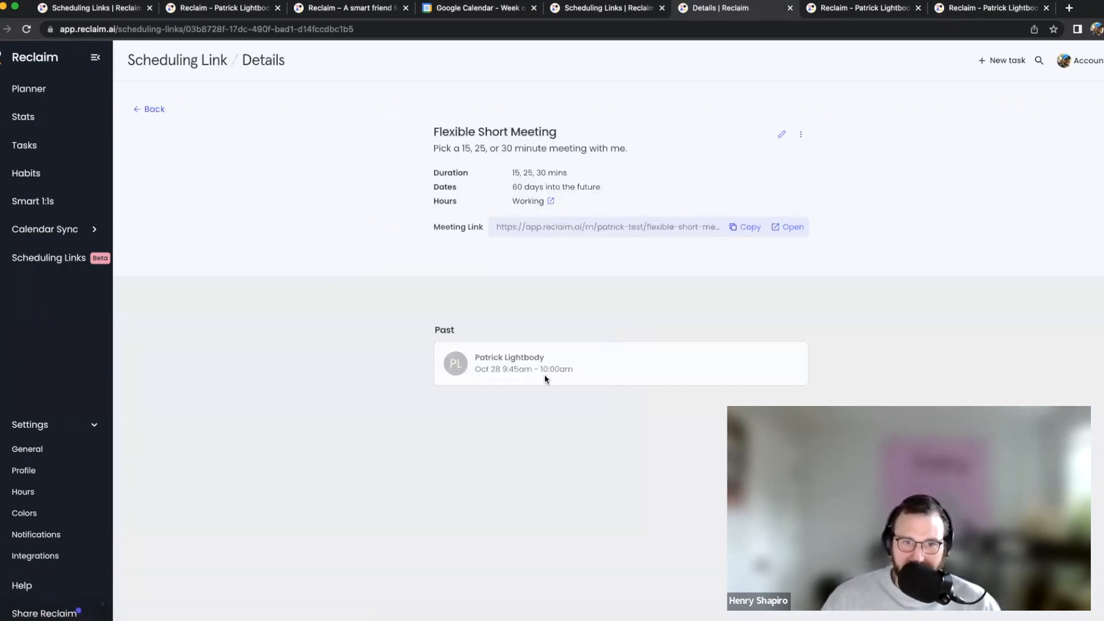
click(153, 109)
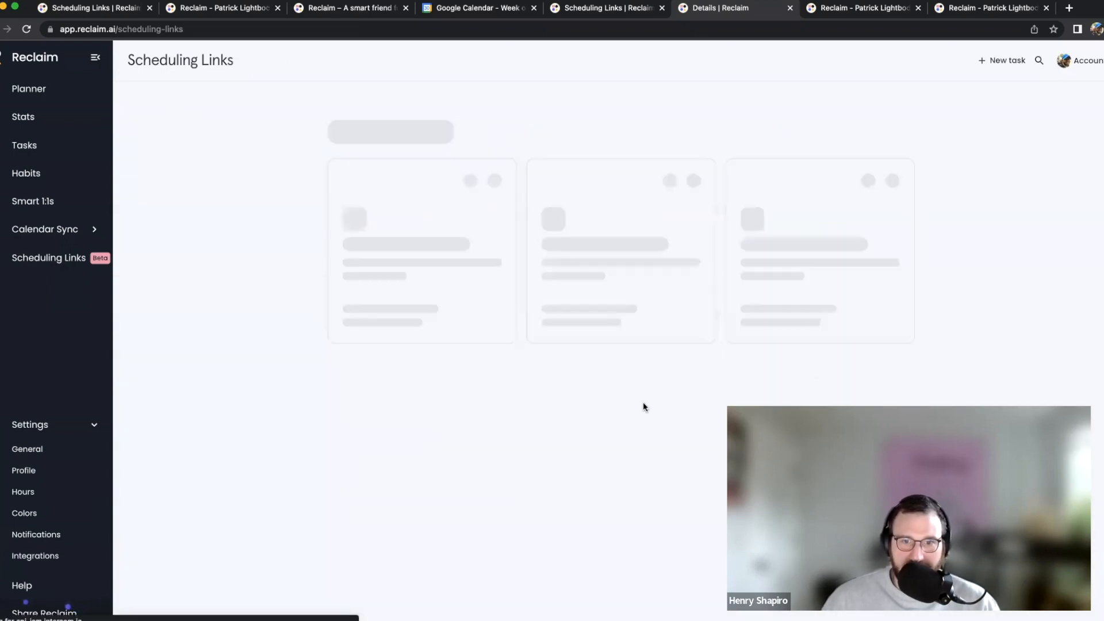
click(793, 259)
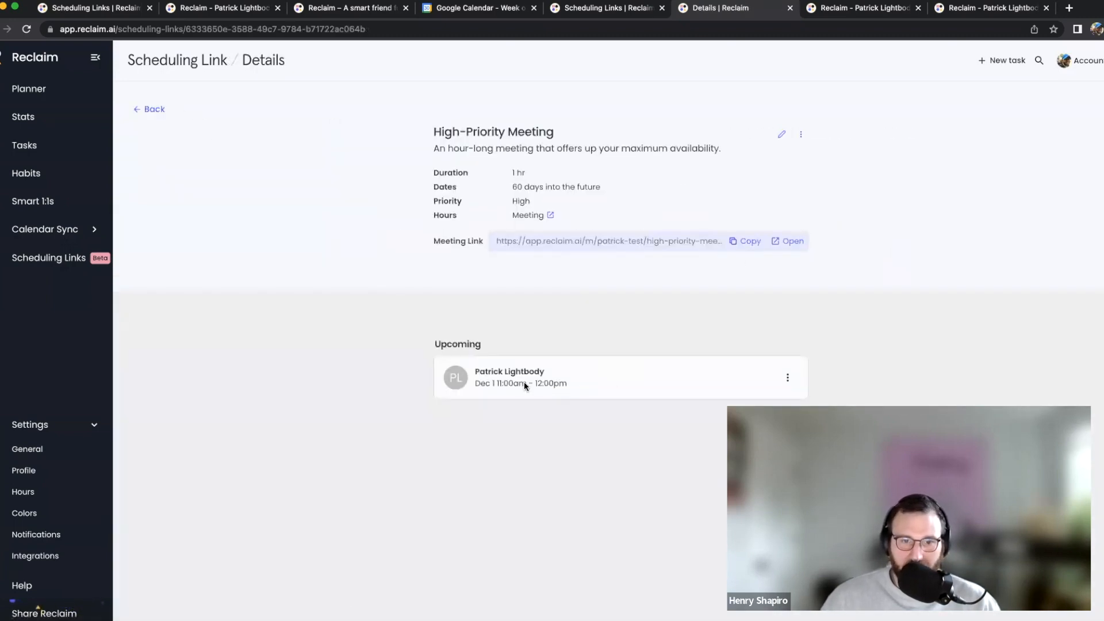
click(155, 110)
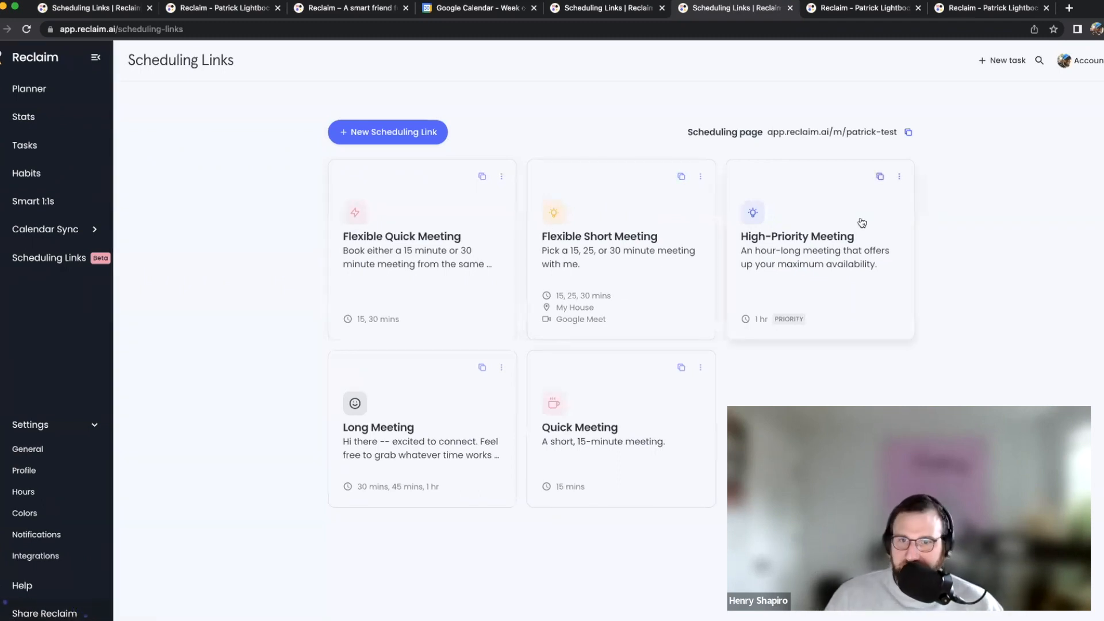
key(ctrl+Tab)
key(ctrl+Tab)
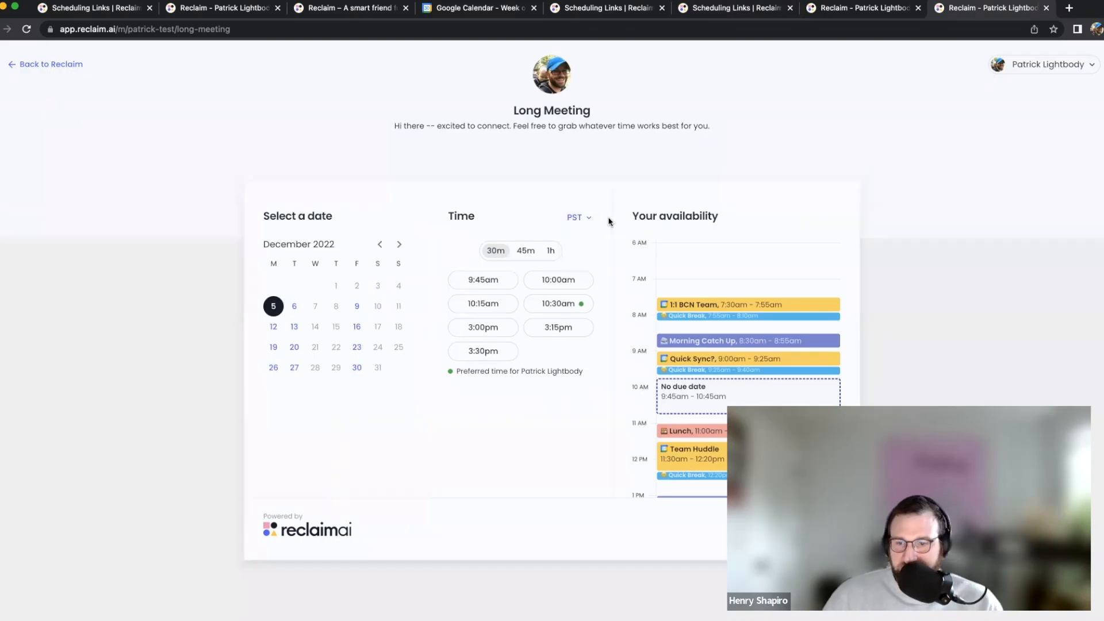
Log out of the Reclaim.ai account from the account menu
click(1058, 65)
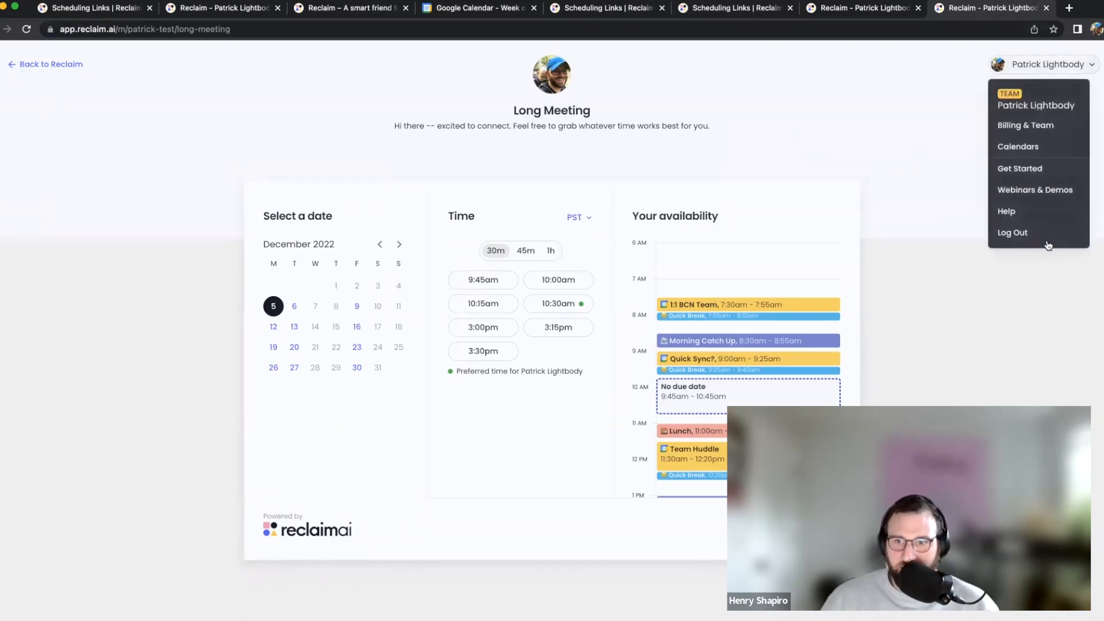
click(1048, 245)
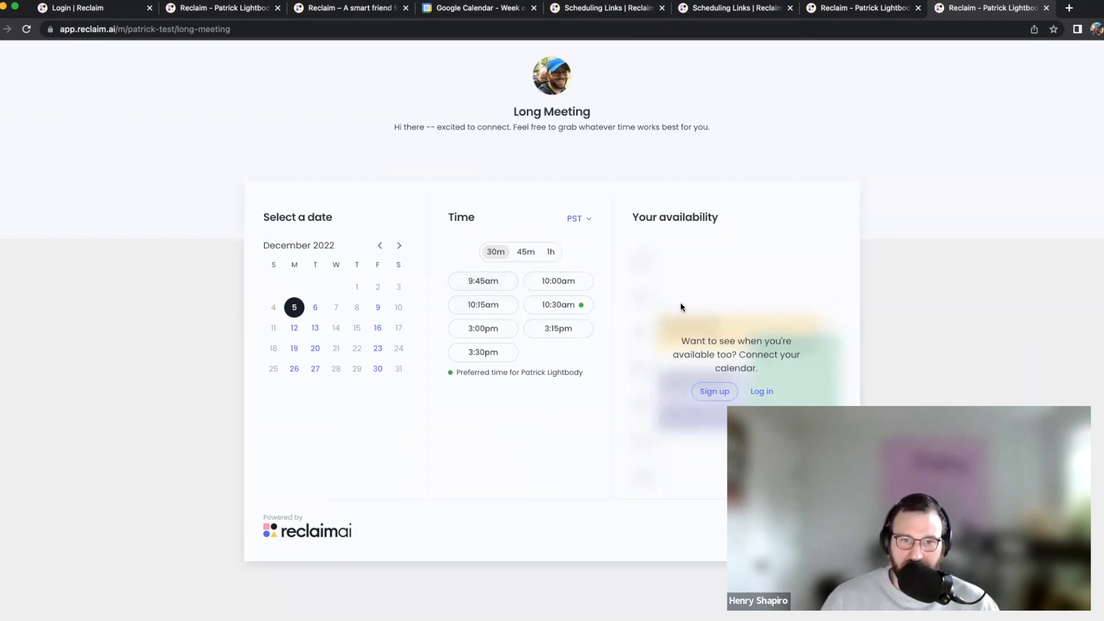
Switch the booking page timezone from PST to Eastern Standard Time (EST)
click(578, 224)
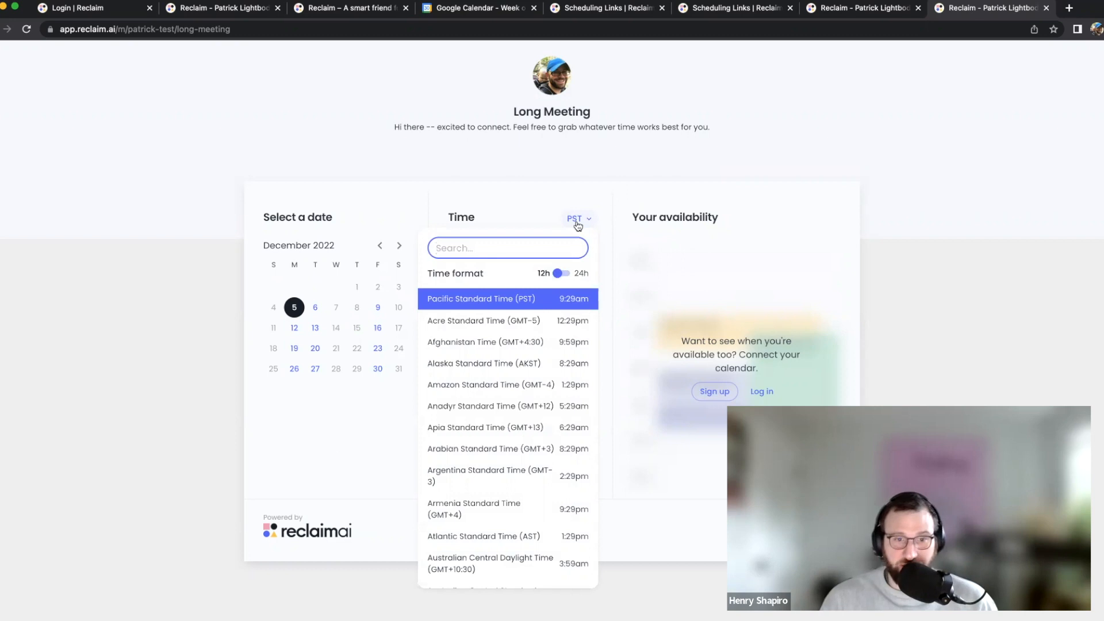
text(eastern sta)
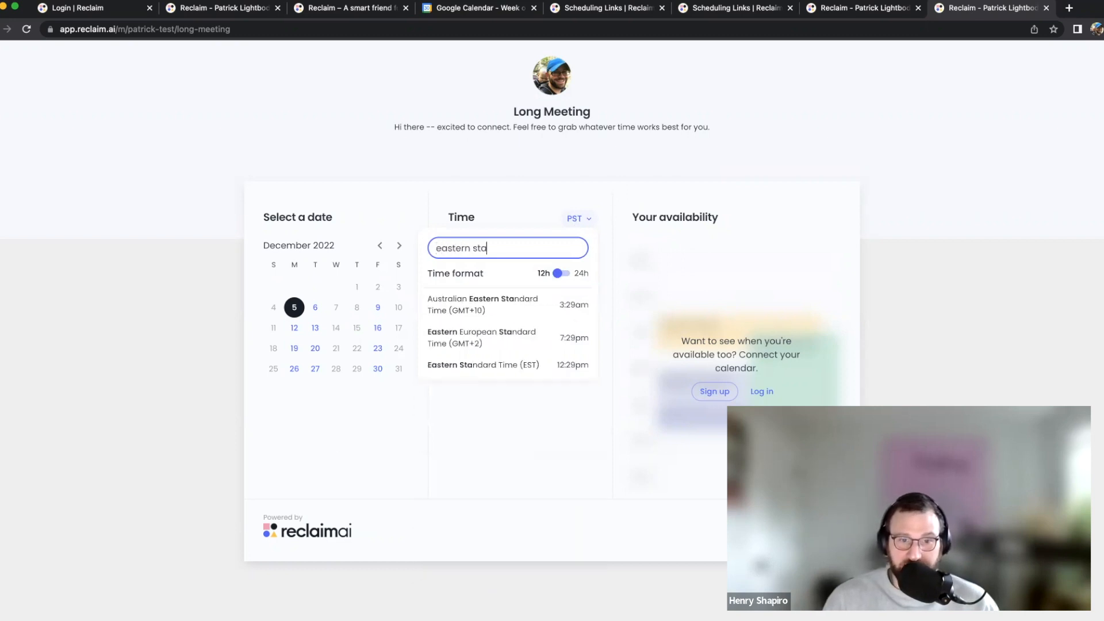
click(506, 365)
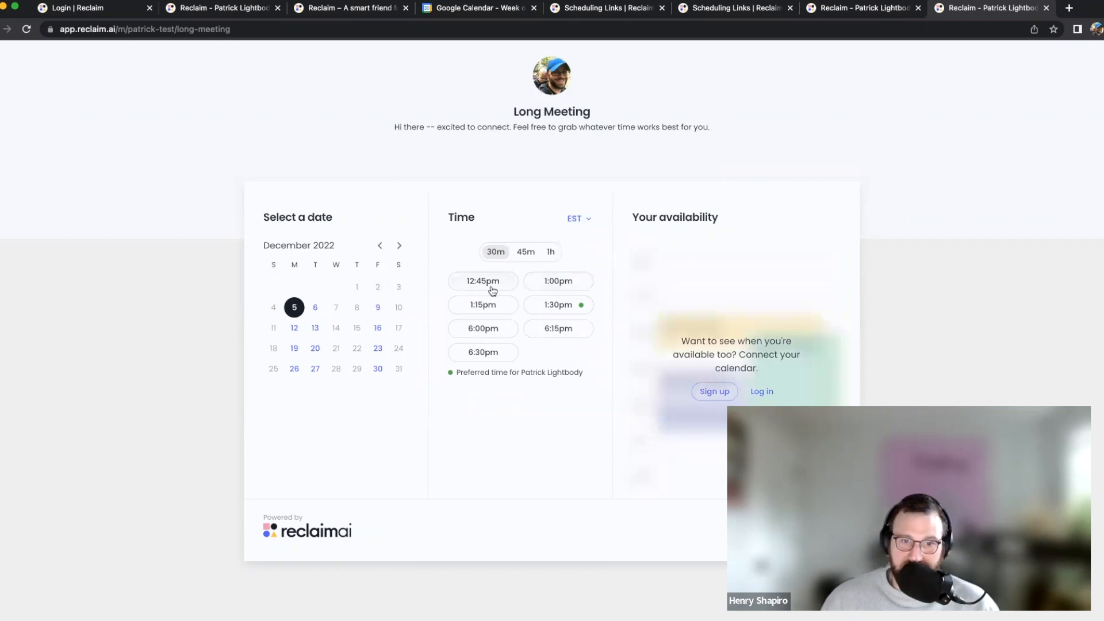
Toggle the times to 24-hour and back to 12-hour, then pick the 1:00pm December 5 slot
click(573, 220)
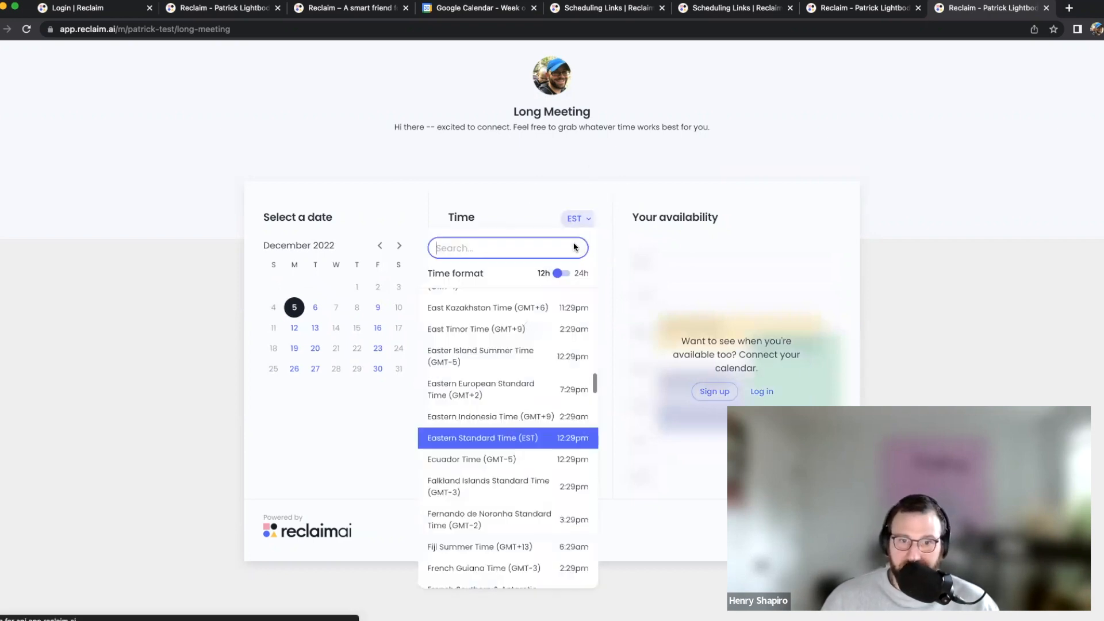
click(561, 274)
click(928, 151)
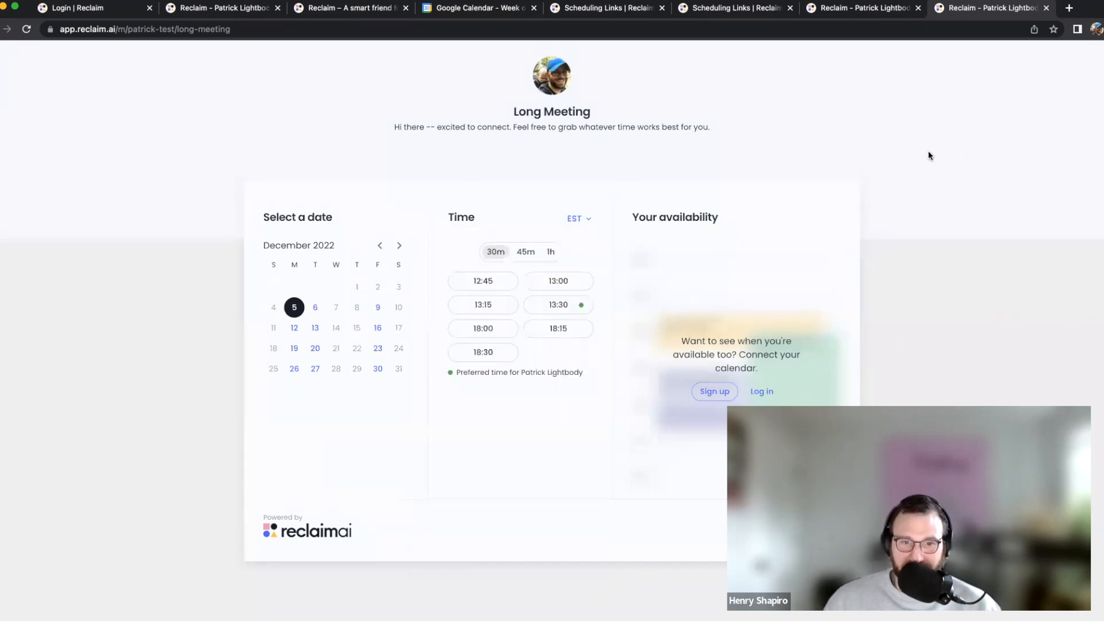
click(575, 219)
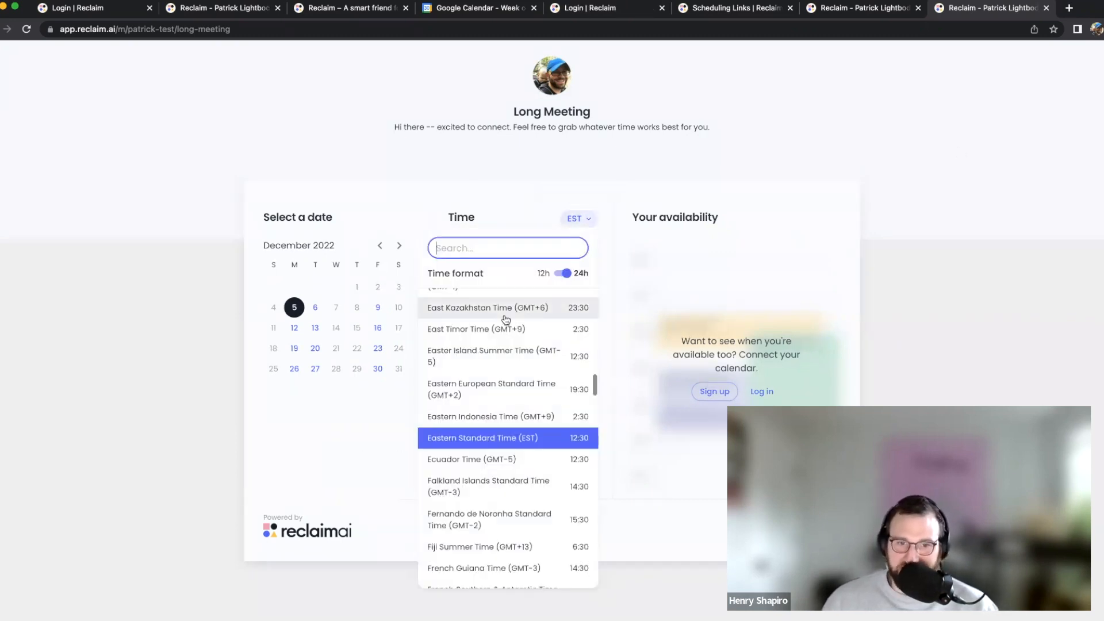
click(562, 273)
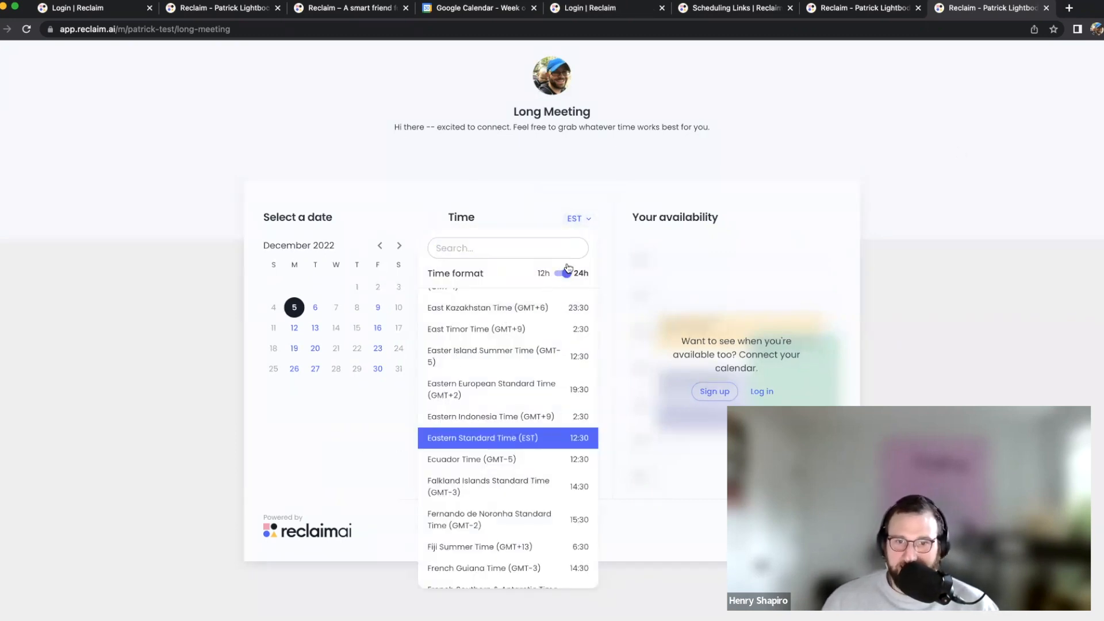
click(919, 187)
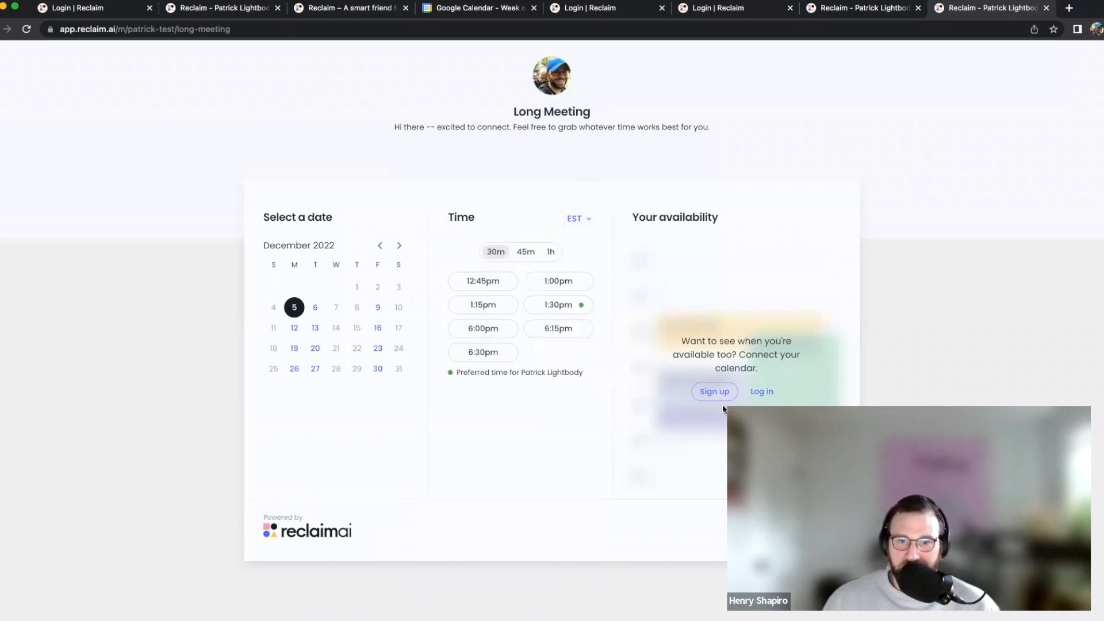
click(543, 280)
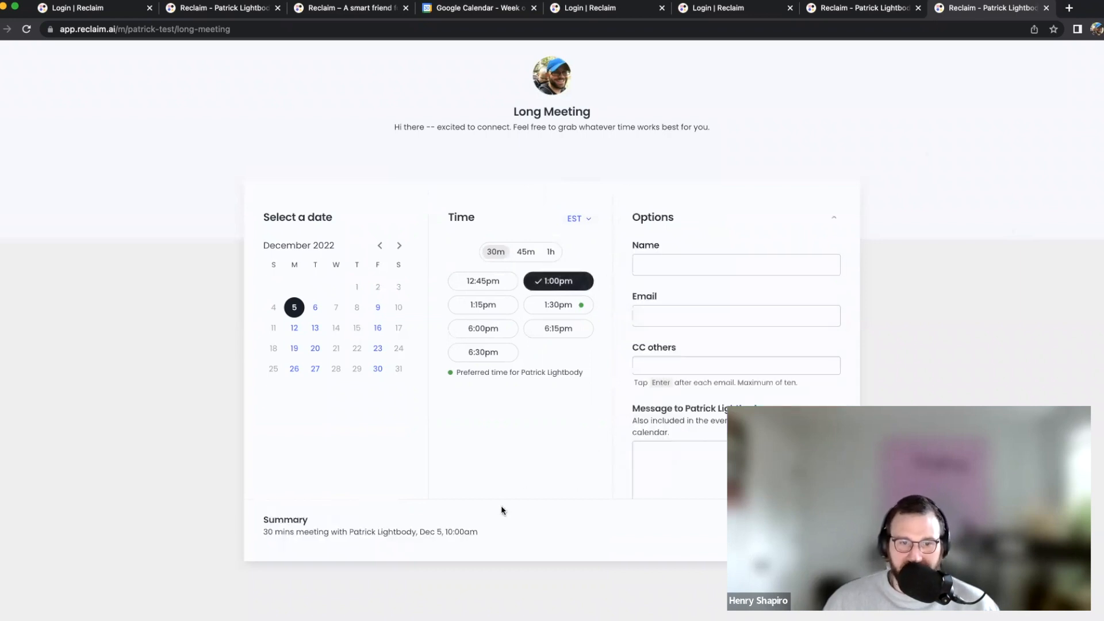
Enter the booker's full name and e-mail address on the booking form
scroll(744, 361, down, 1)
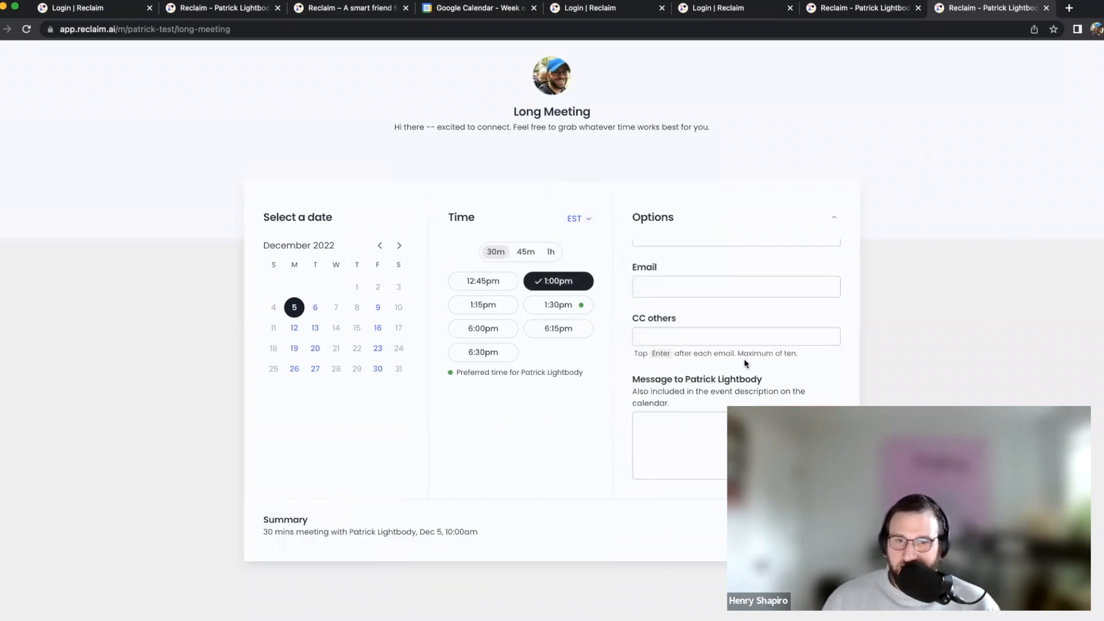
scroll(744, 359, up, 1)
click(666, 267)
text(Bob Loblaw)
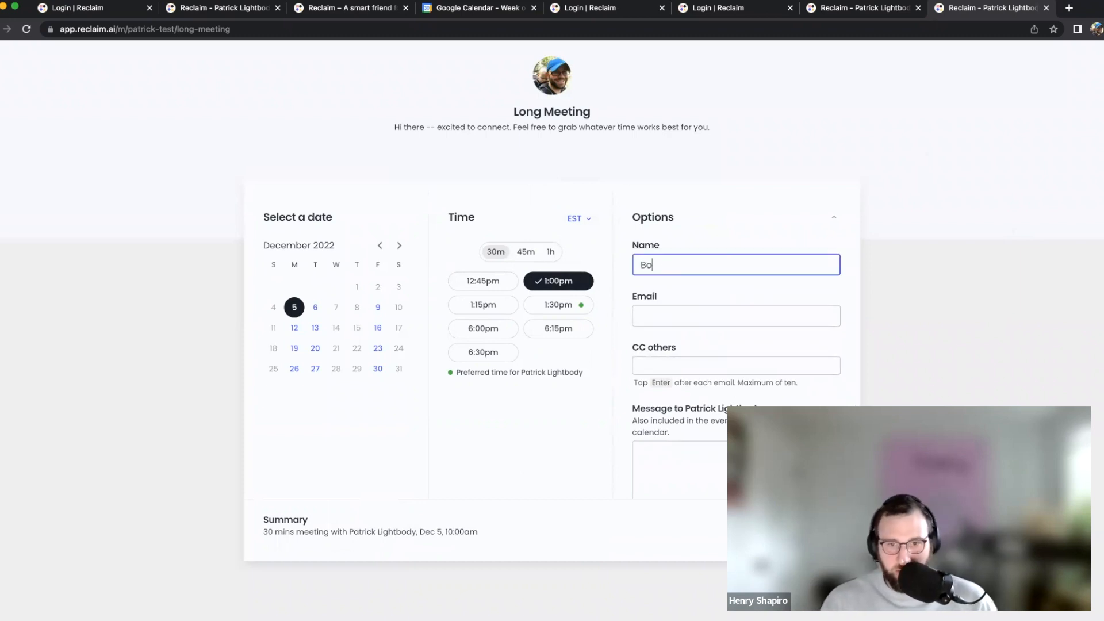
key(Tab)
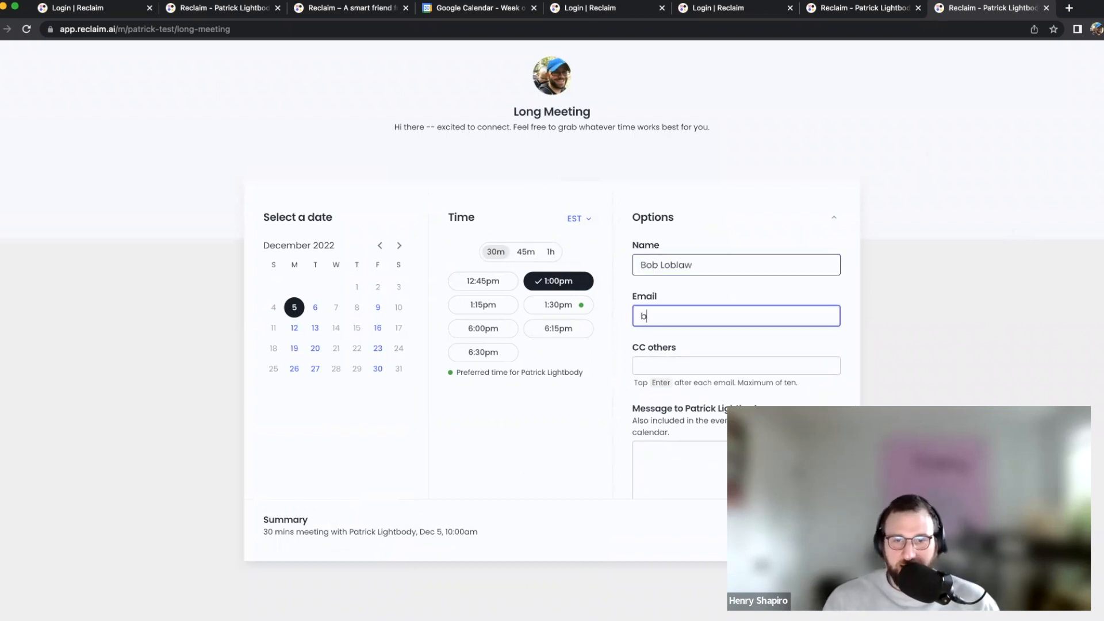
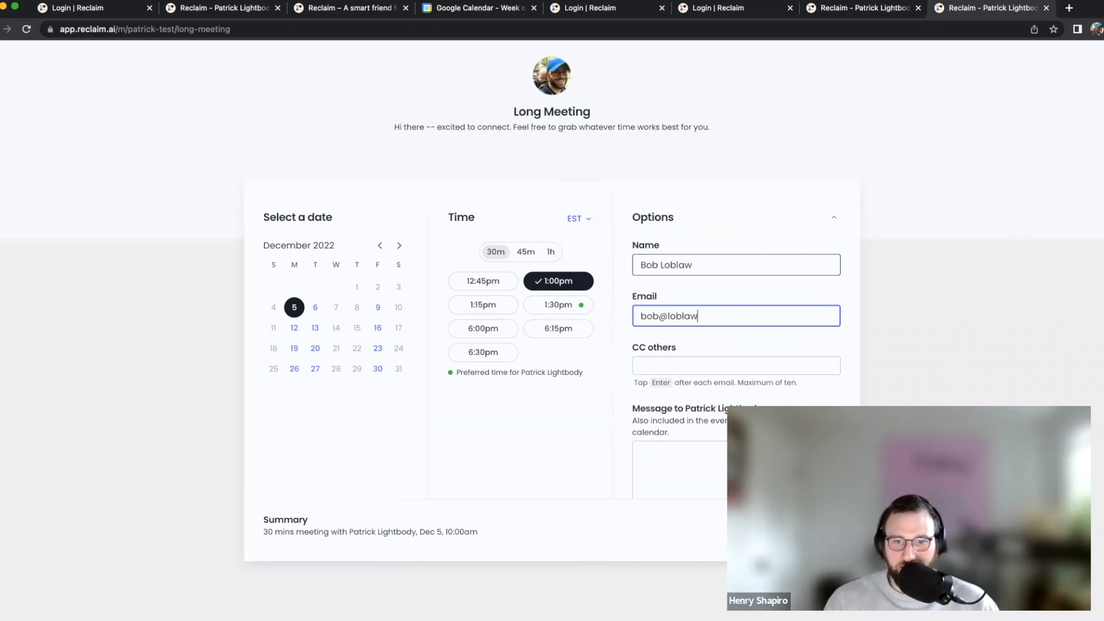
Add one CC e-mail address and write the message 'Excited to connect'
key(Tab)
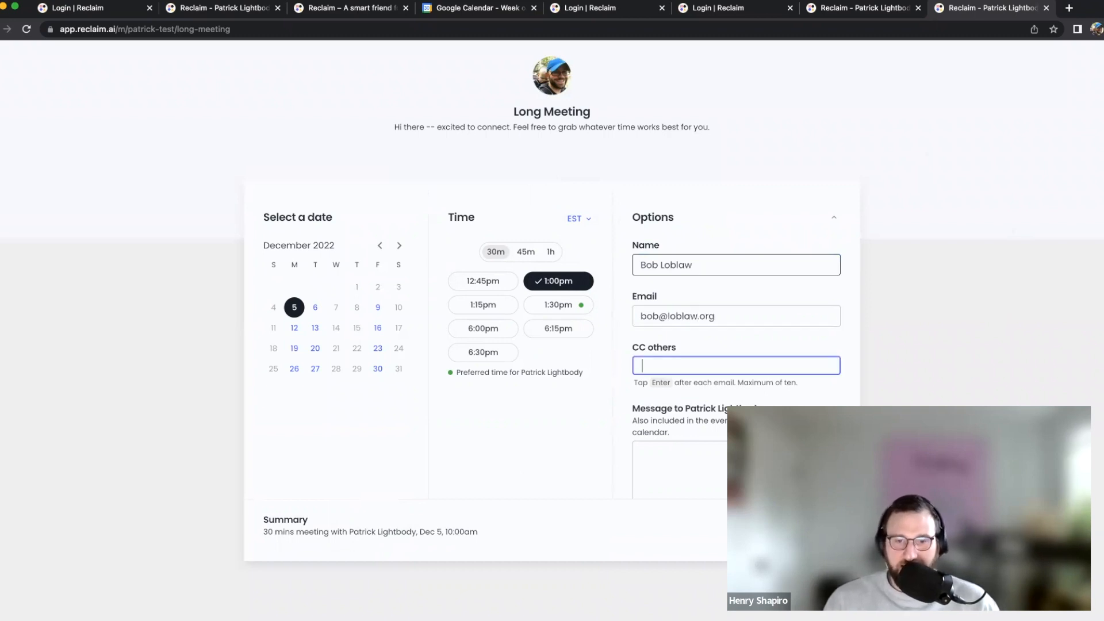
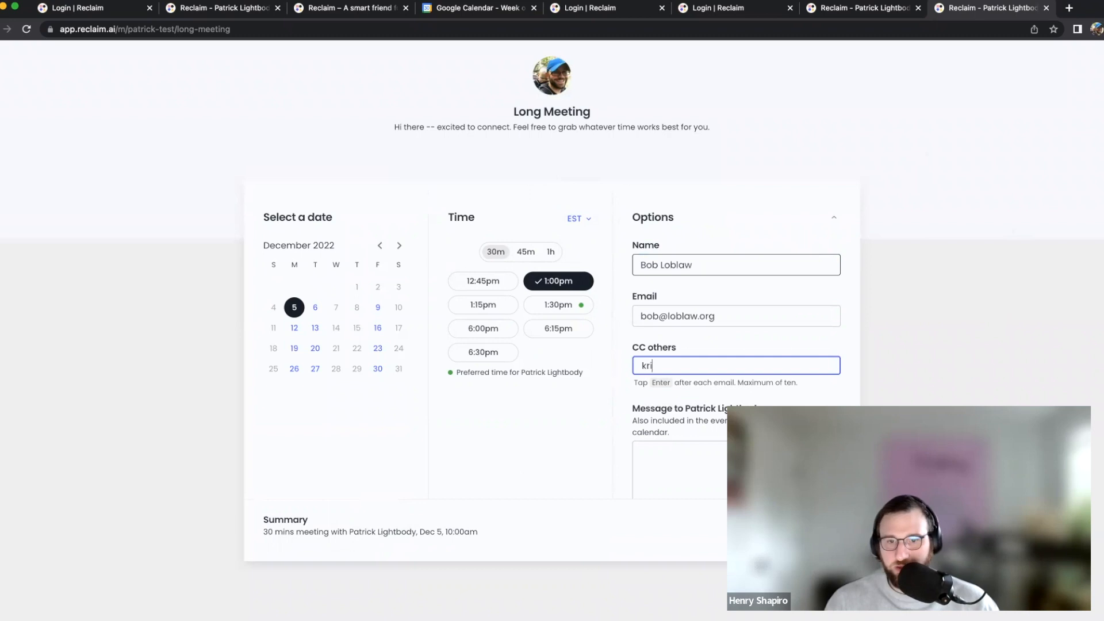
key(Tab)
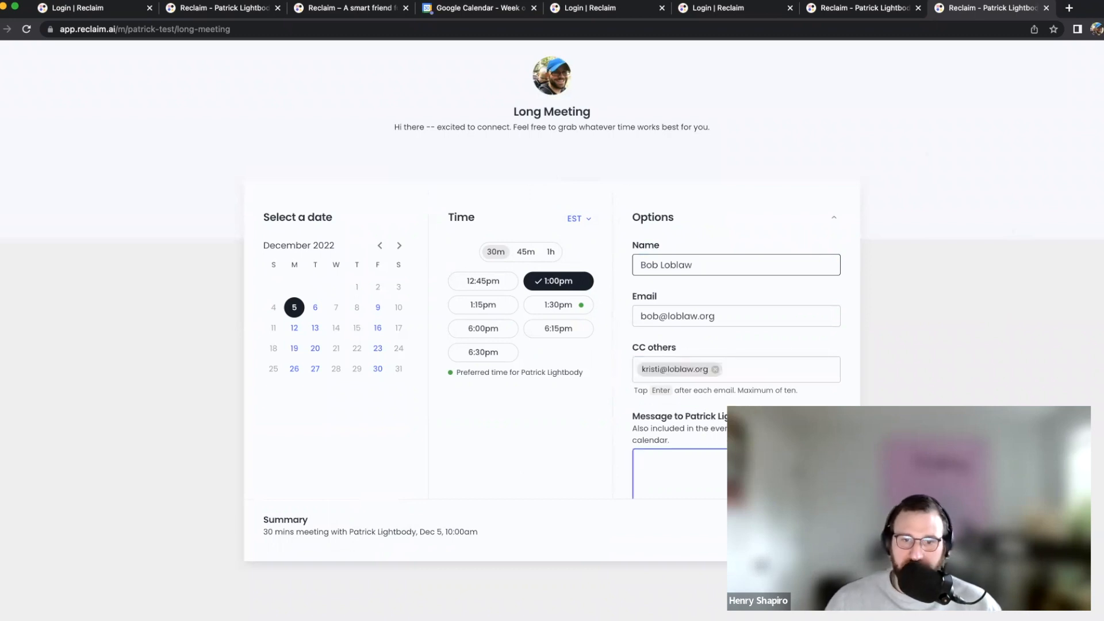
scroll(747, 287, down, 2)
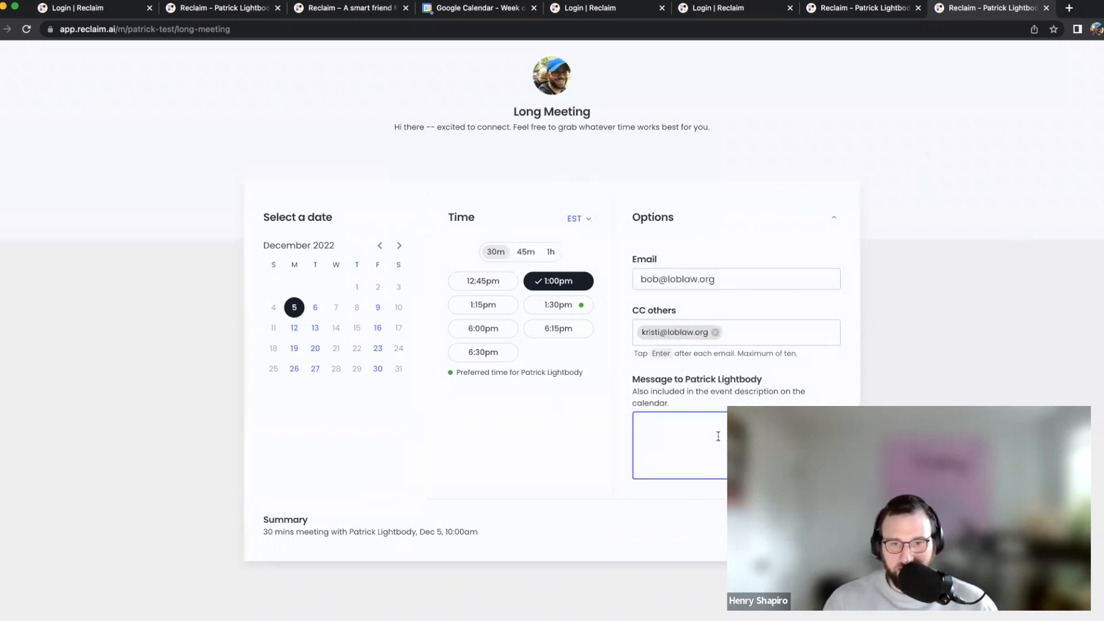
text(Excited to connect)
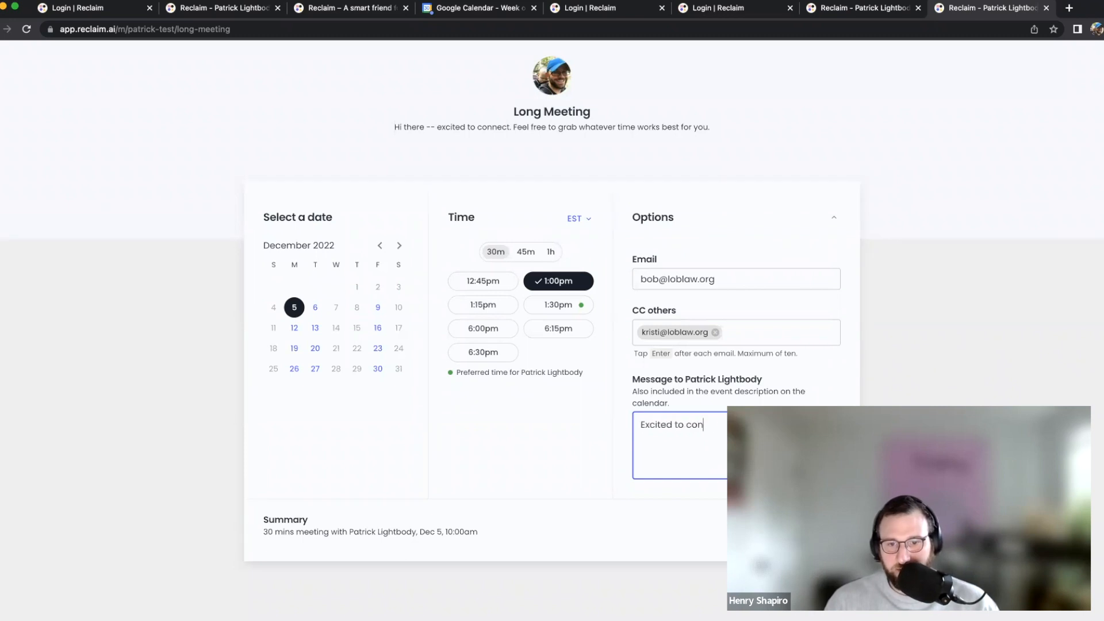